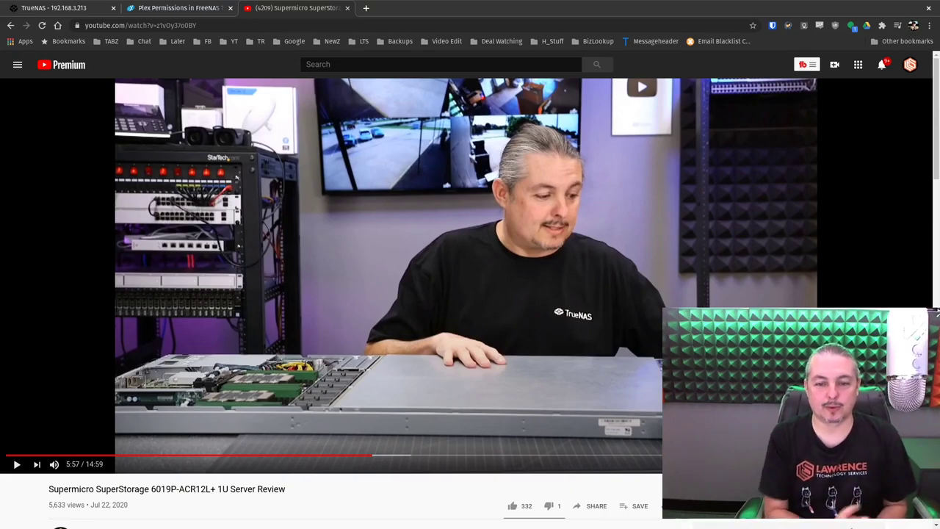
Switch from the YouTube review video to the TrueNAS dashboard showing NVME_Pool and DeadPool
{"action": "left_click", "coordinate": [55, 7]}
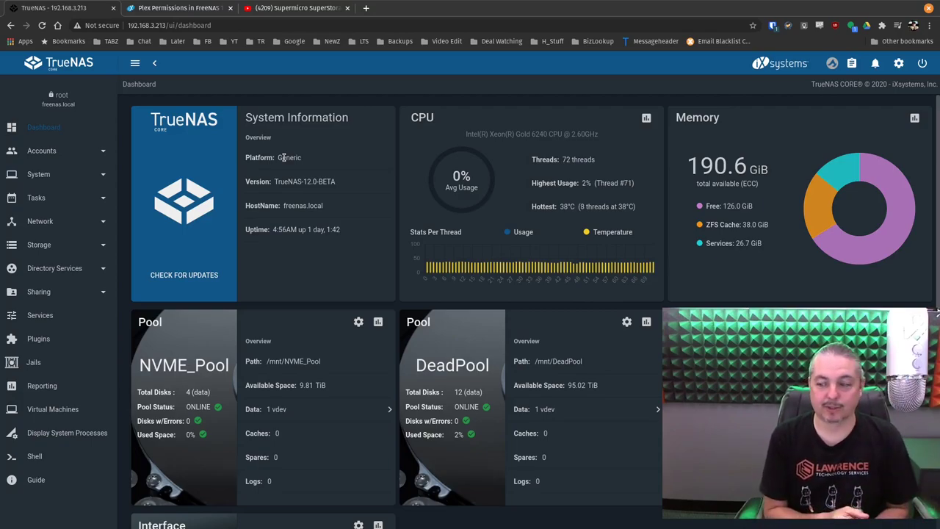
{"action": "scroll", "coordinate": [602, 431], "scroll_direction": "down", "scroll_amount": 1}
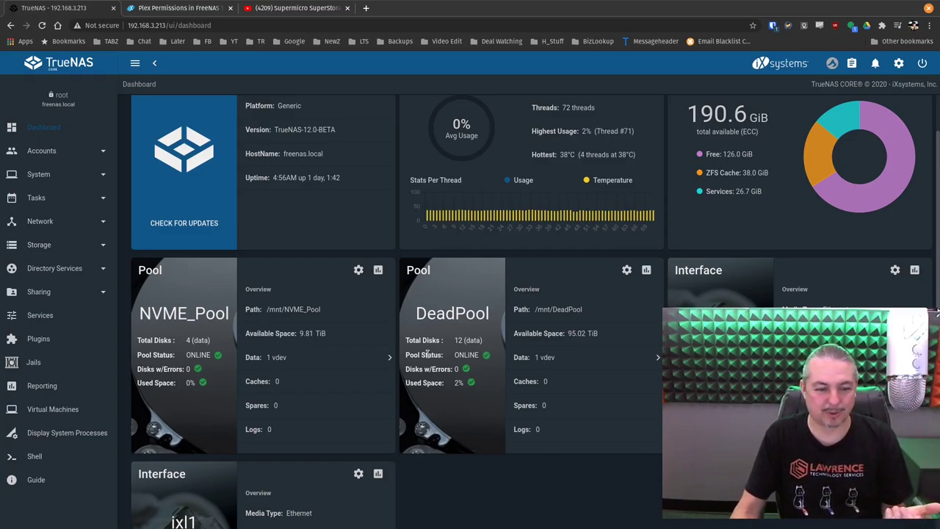
{"action": "scroll", "coordinate": [286, 433], "scroll_direction": "up", "scroll_amount": 1}
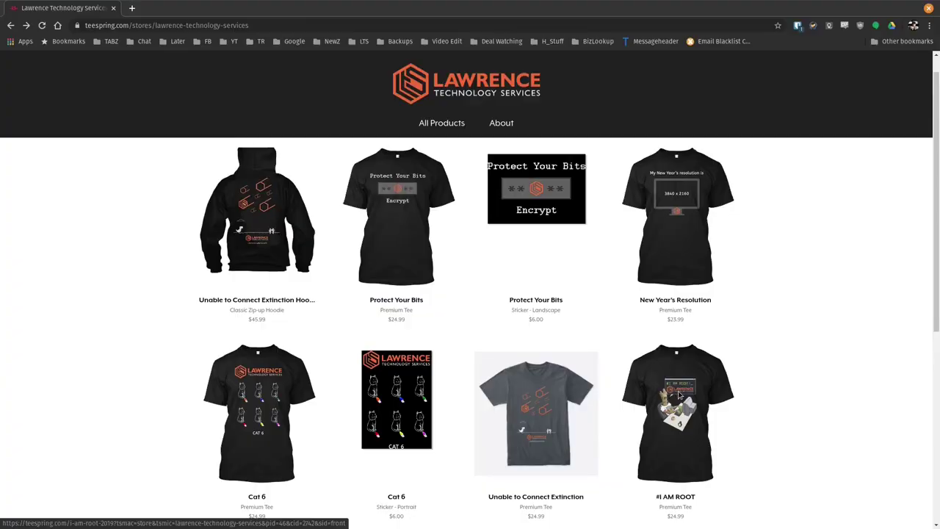
Open the #1 AM ROOT shirt's product page in the Lawrence Technology Services store
{"action": "left_click", "coordinate": [679, 397]}
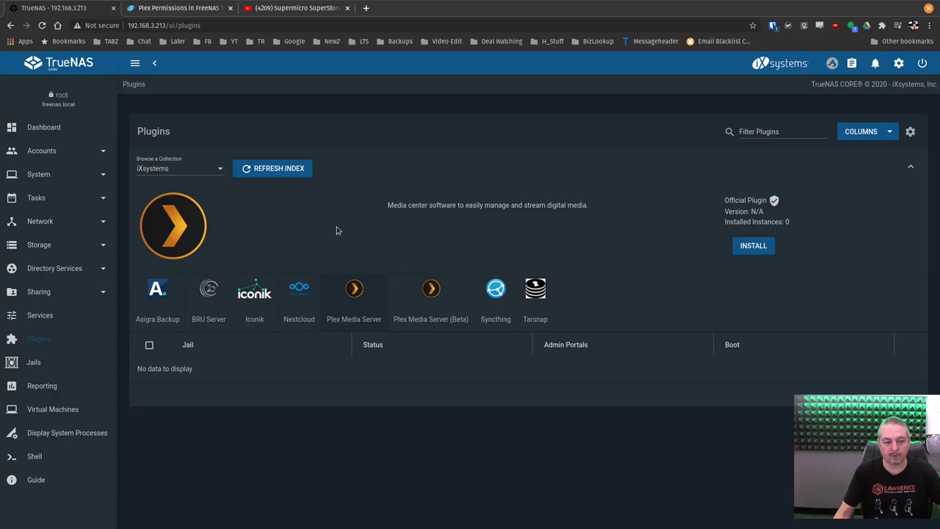
{"action": "left_click", "coordinate": [910, 132]}
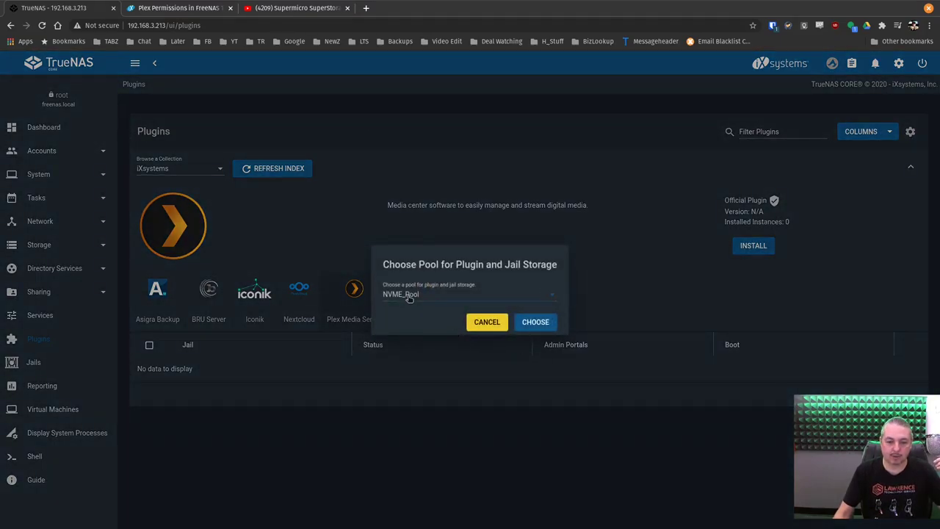
{"action": "left_click", "coordinate": [409, 296]}
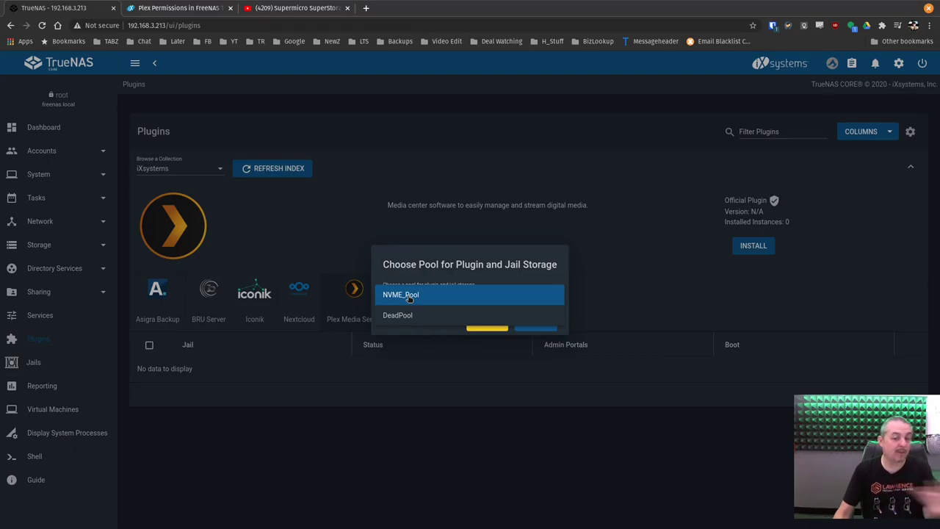
{"action": "left_click", "coordinate": [479, 296]}
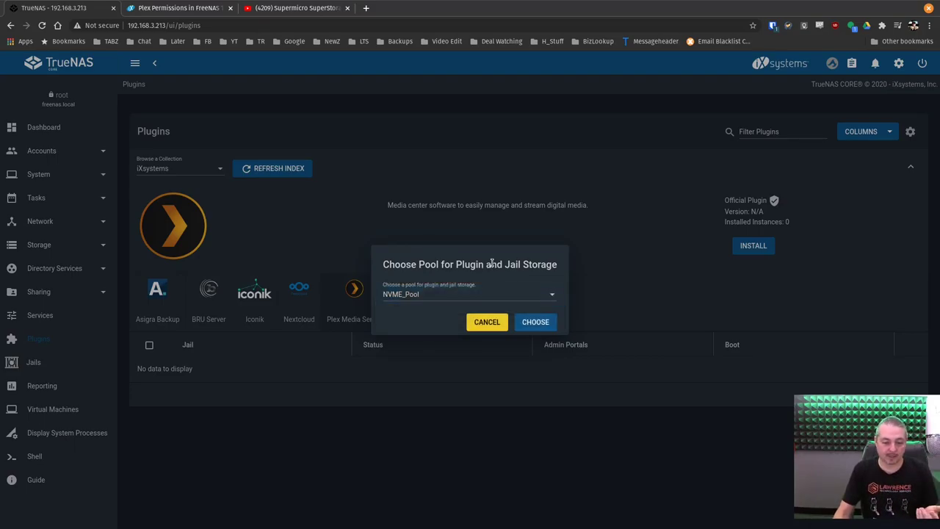
{"action": "left_click", "coordinate": [427, 301]}
{"action": "left_click", "coordinate": [426, 300]}
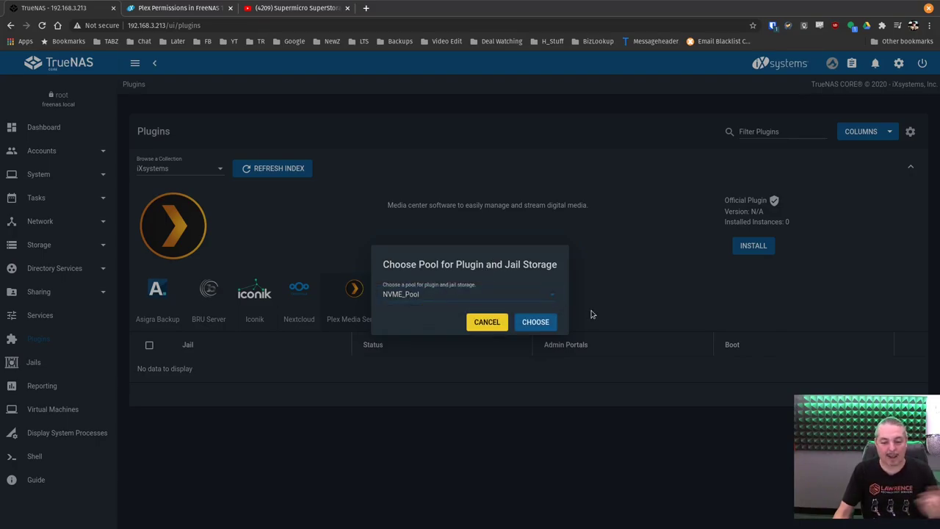
{"action": "left_click", "coordinate": [485, 324]}
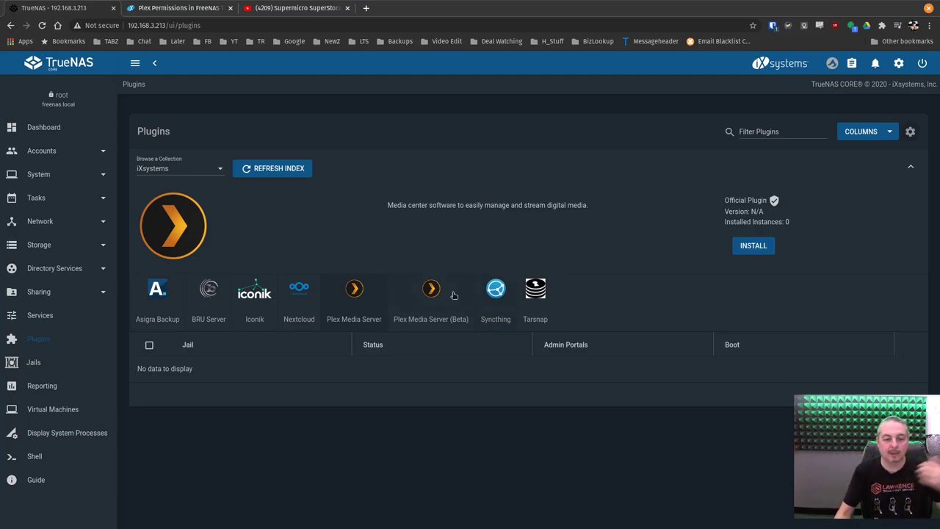
Compare the Plex Media Server (Beta) and regular plugin details, noting the Plex Pass requirement
{"action": "left_click", "coordinate": [418, 288]}
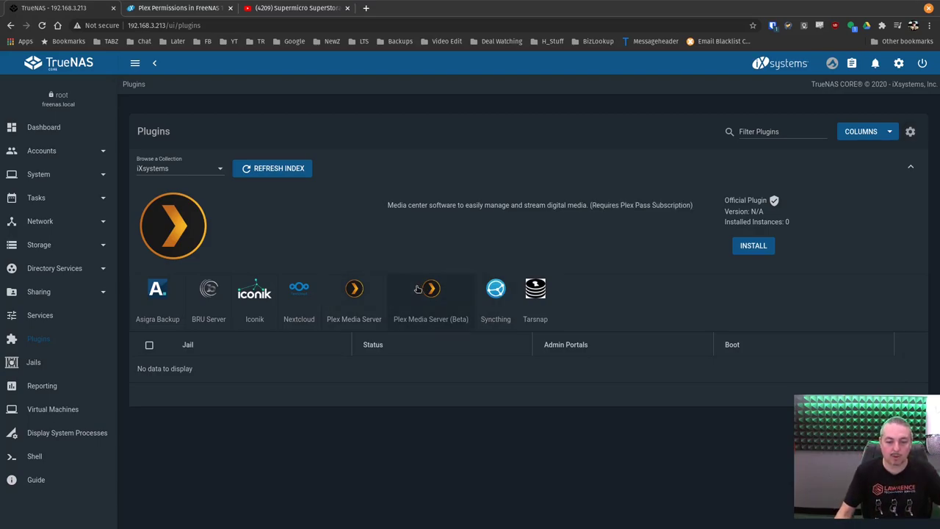
{"action": "left_click", "coordinate": [350, 304]}
{"action": "left_click", "coordinate": [433, 310]}
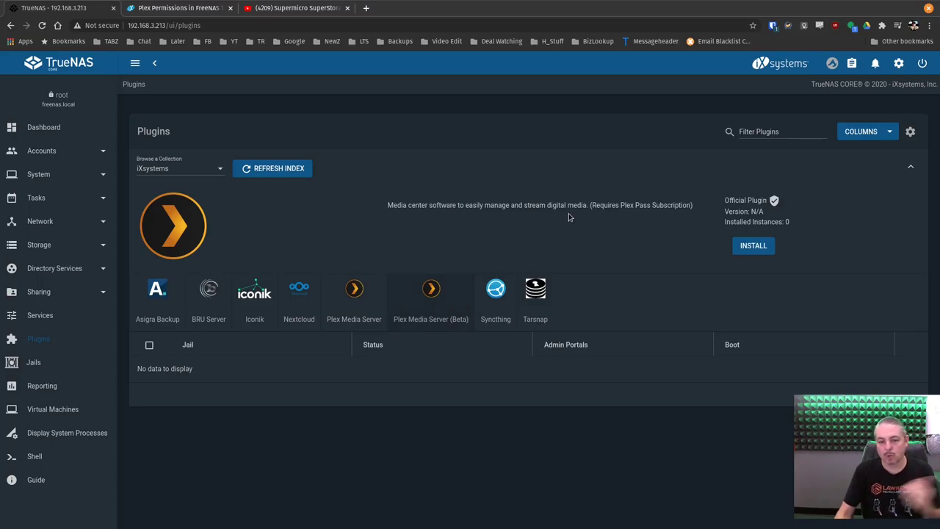
{"action": "left_click_drag", "start_coordinate": [590, 206], "coordinate": [694, 207]}
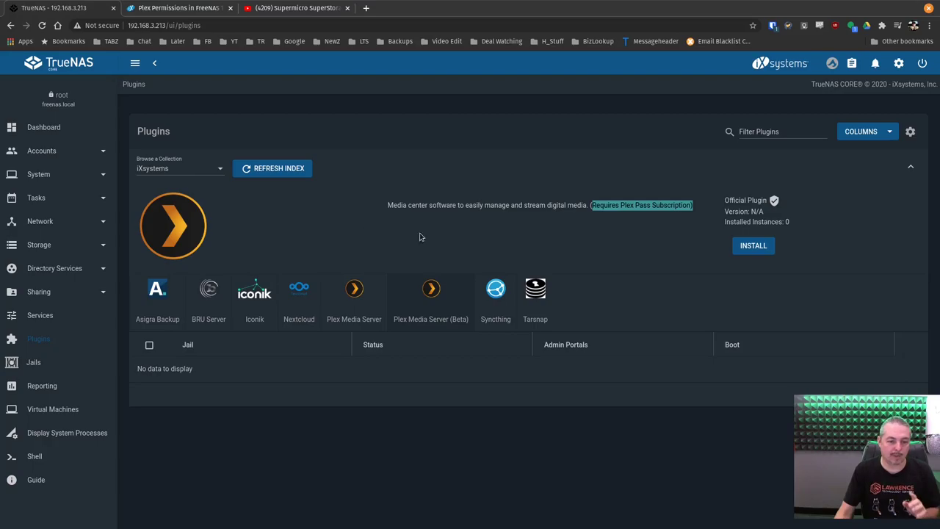
{"action": "left_click", "coordinate": [375, 306]}
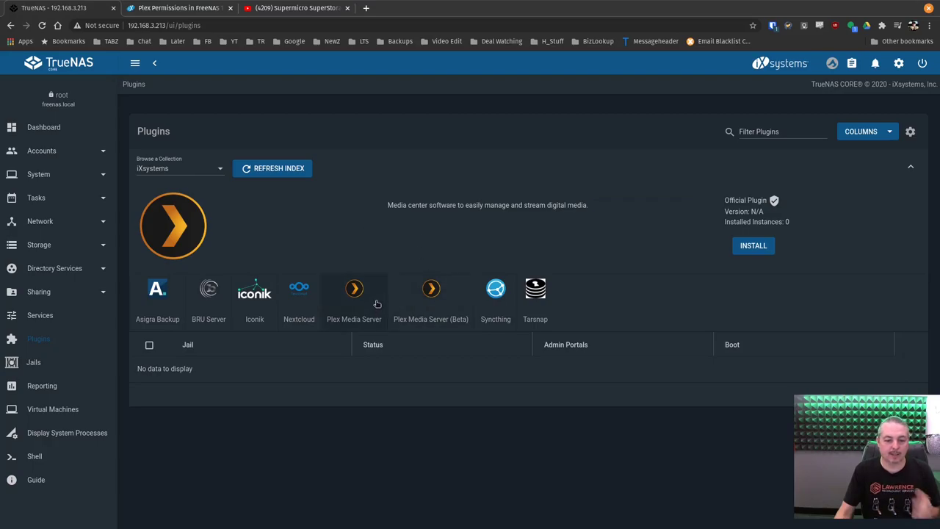
Browse the Community plugin collection, then return to iXsystems and show Plex Media Server
{"action": "left_click", "coordinate": [174, 170]}
{"action": "left_click", "coordinate": [157, 187]}
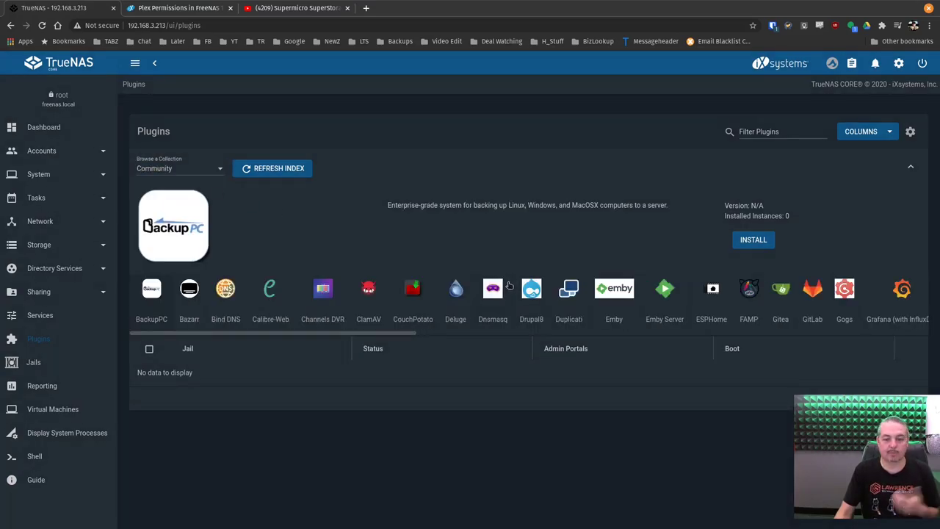
{"action": "mouse_move", "coordinate": [342, 340]}
{"action": "left_mouse_down"}
{"action": "mouse_move", "coordinate": [782, 340]}
{"action": "mouse_move", "coordinate": [345, 337]}
{"action": "left_mouse_up"}
{"action": "left_click", "coordinate": [190, 173]}
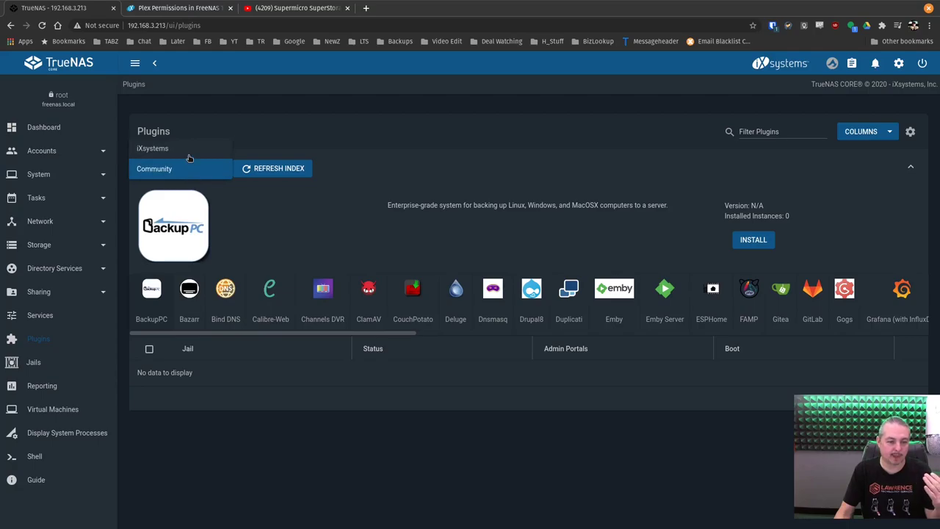
{"action": "left_click", "coordinate": [188, 155]}
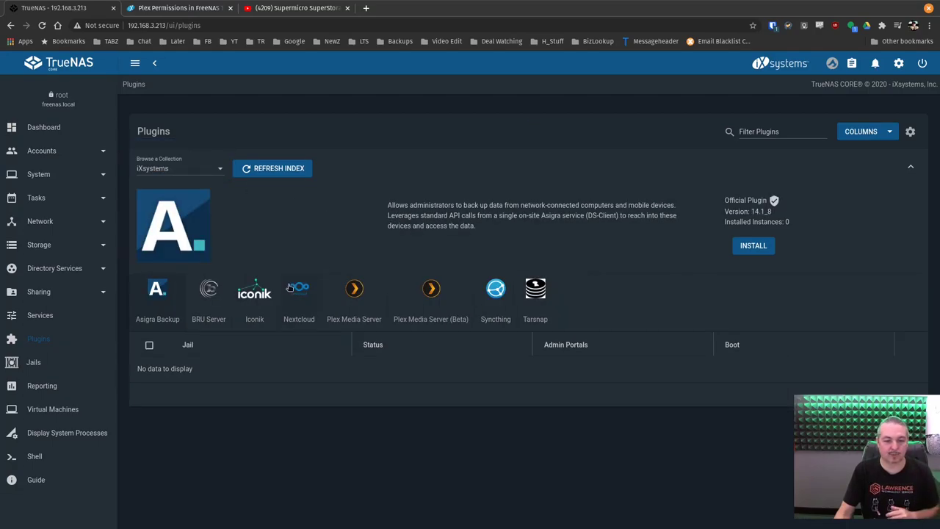
{"action": "left_click", "coordinate": [373, 287]}
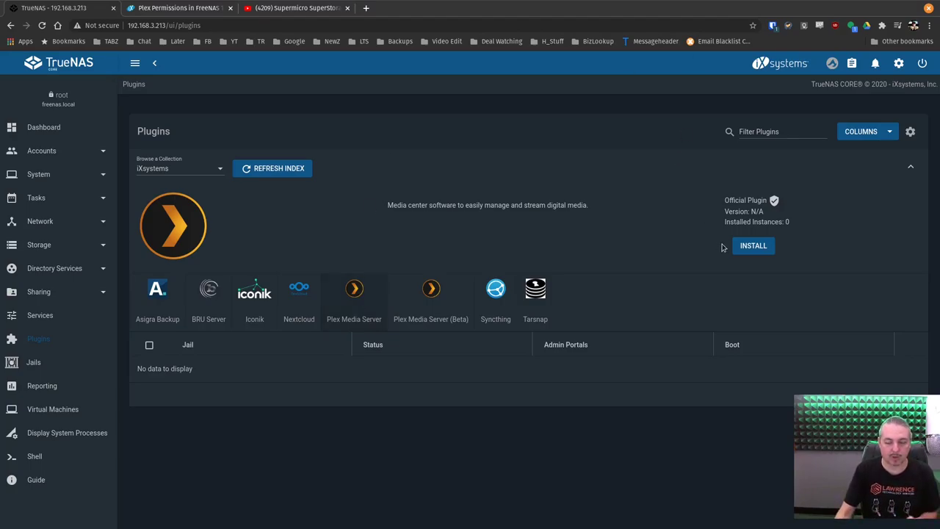
Install Plex as DHCP jail 'PlexFlex' and open its Plex Web page at 192.168.3.161
{"action": "left_click", "coordinate": [761, 252]}
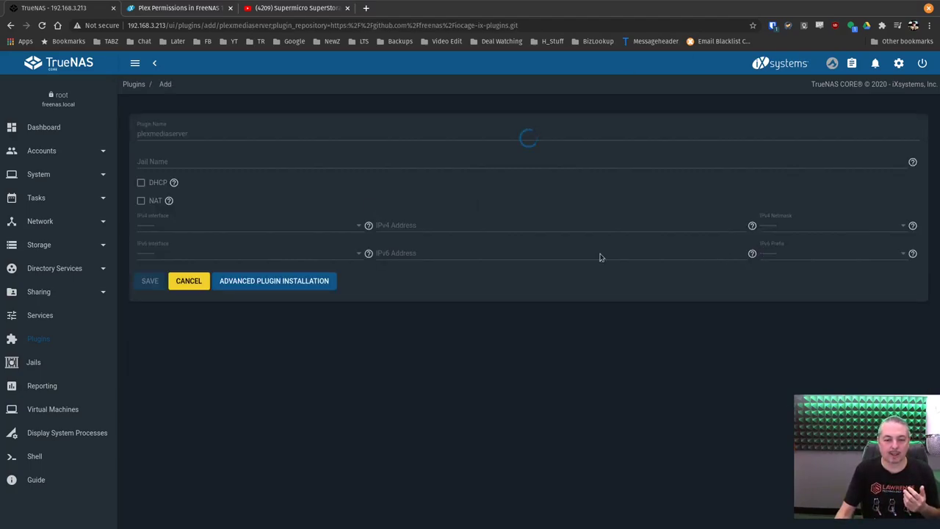
{"action": "left_click", "coordinate": [179, 163]}
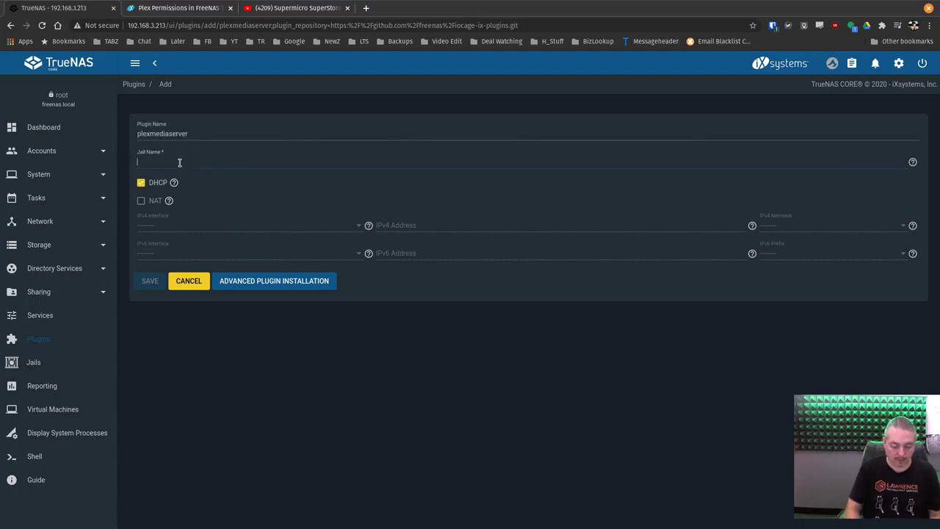
{"action": "type", "text": "PlexFlex"}
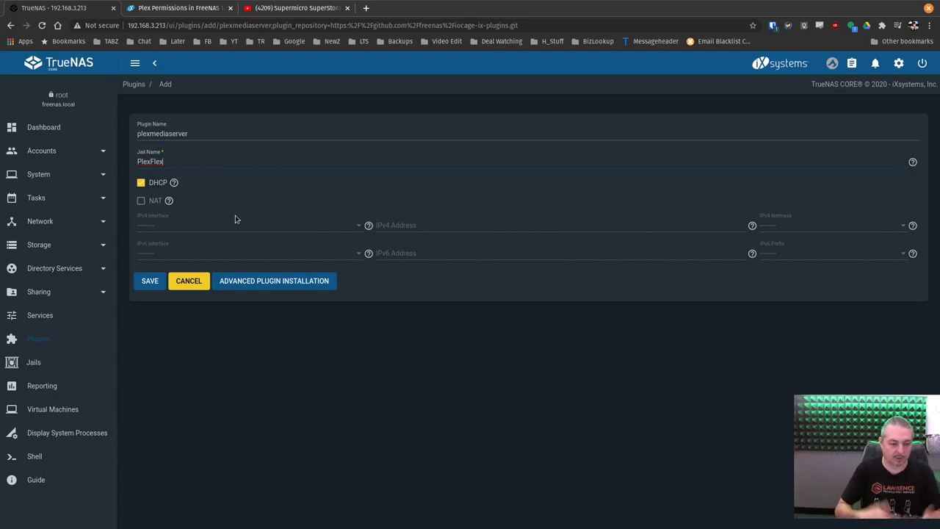
{"action": "left_click", "coordinate": [152, 288]}
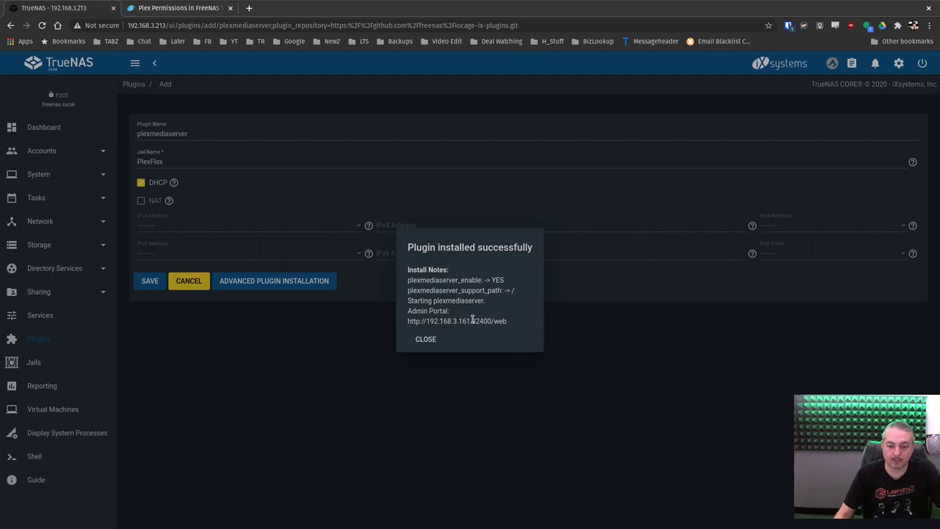
{"action": "left_click", "coordinate": [426, 338]}
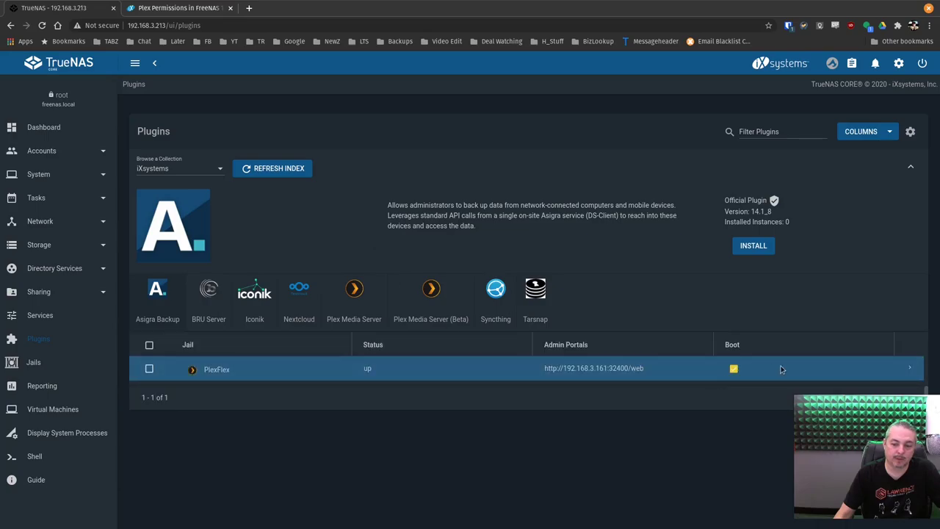
{"action": "left_click", "coordinate": [907, 369]}
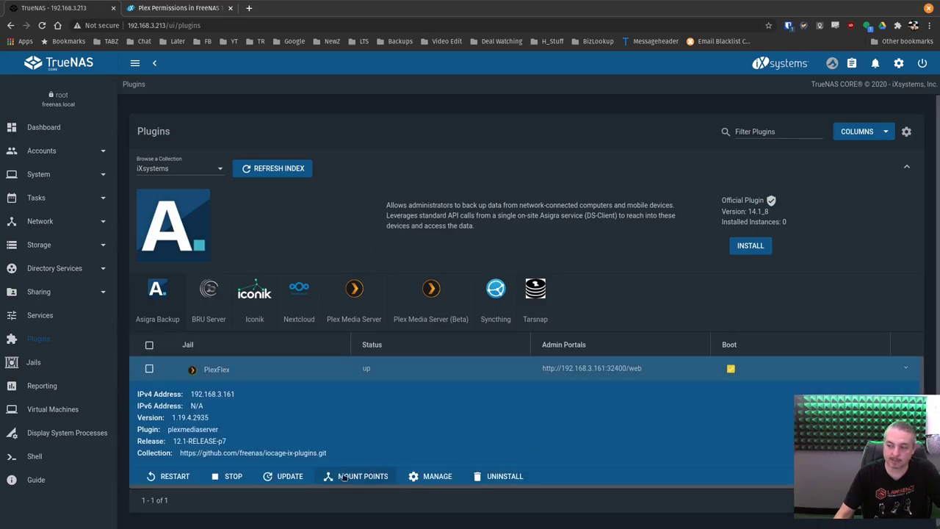
{"action": "left_click", "coordinate": [433, 477]}
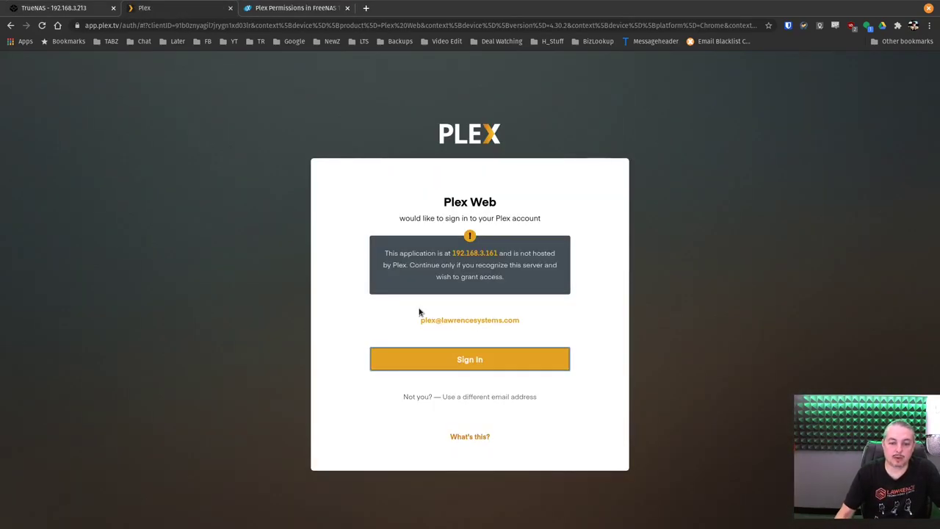
Sign in to Plex Web and skip past the intro and Plex Pass offer
{"action": "left_click", "coordinate": [482, 359]}
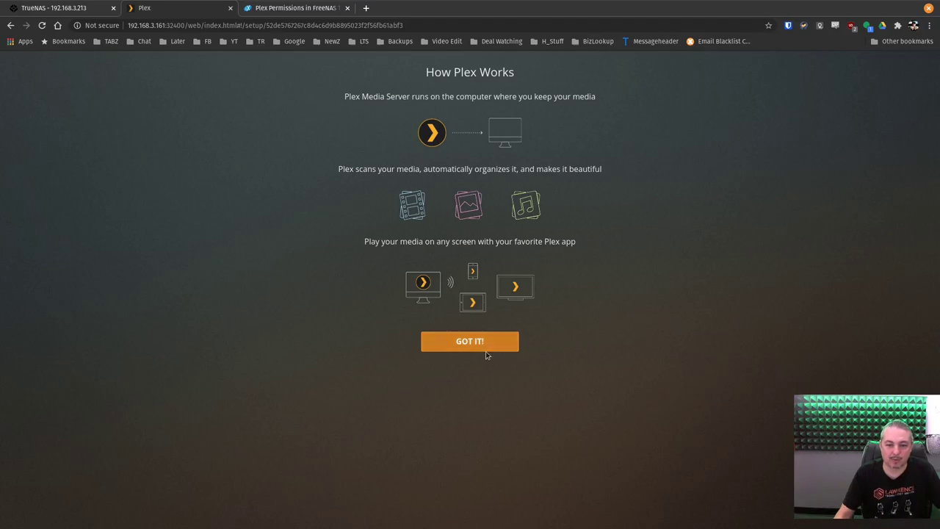
{"action": "left_click", "coordinate": [480, 346]}
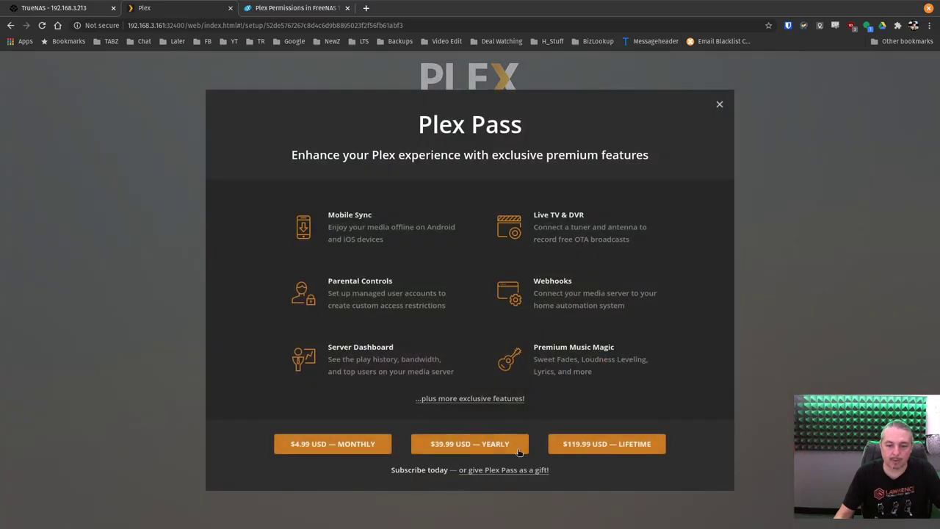
{"action": "left_click", "coordinate": [719, 103]}
Name the server PlexFlexServer, disable outside access, finish setup, and return to TrueNAS
{"action": "left_click", "coordinate": [383, 246]}
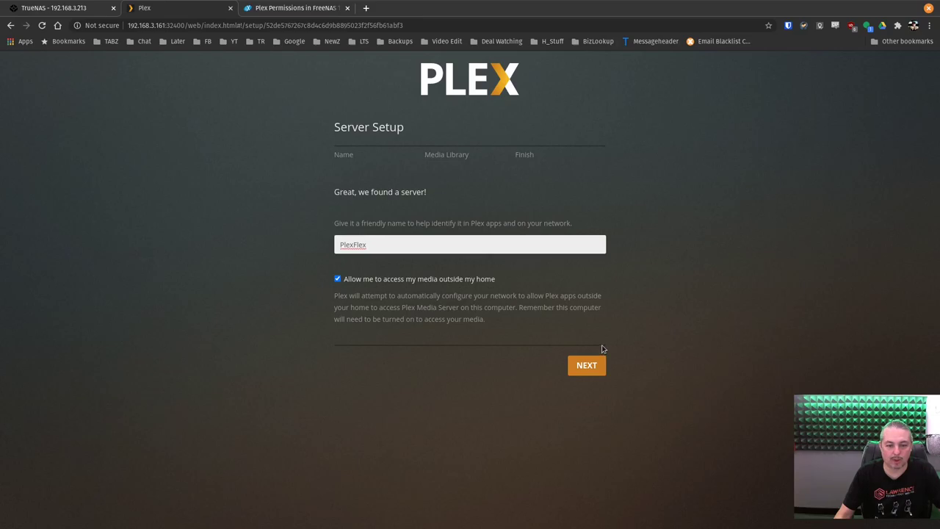
{"action": "type", "text": "Server"}
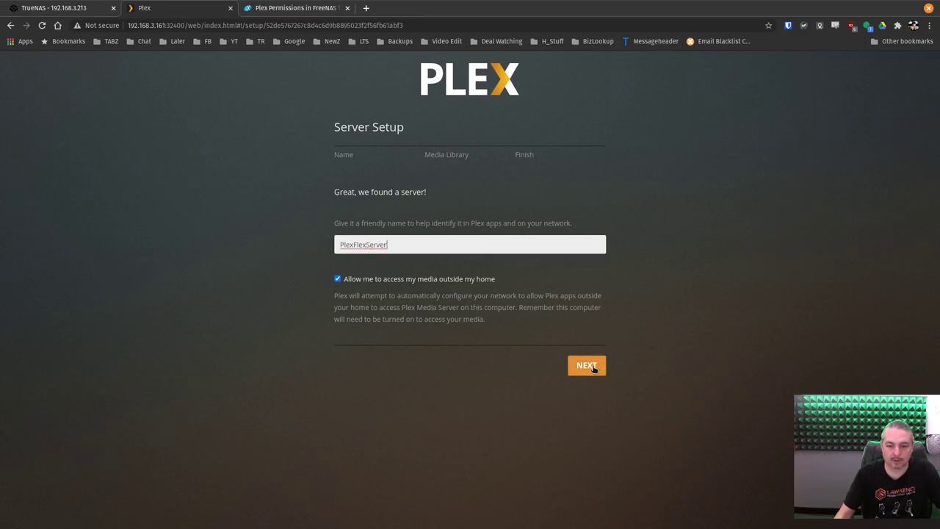
{"action": "left_click", "coordinate": [337, 280]}
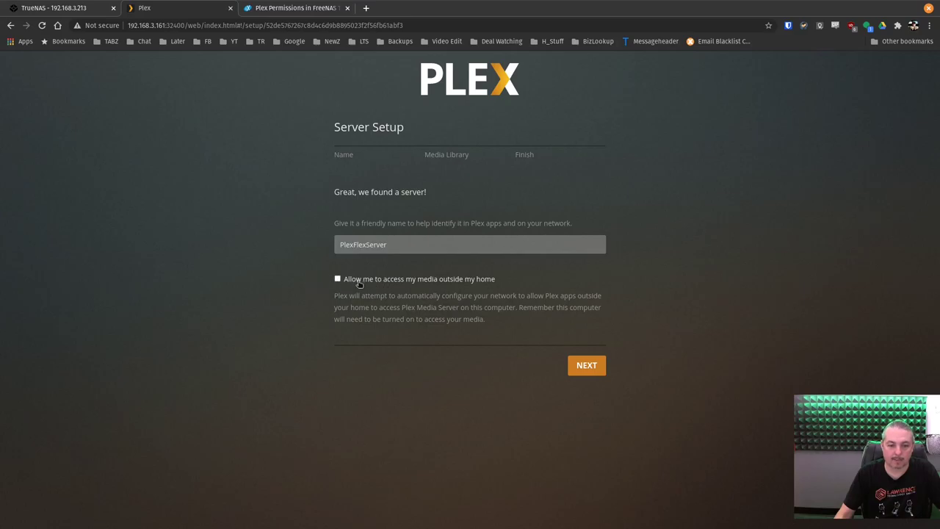
{"action": "left_click", "coordinate": [585, 367]}
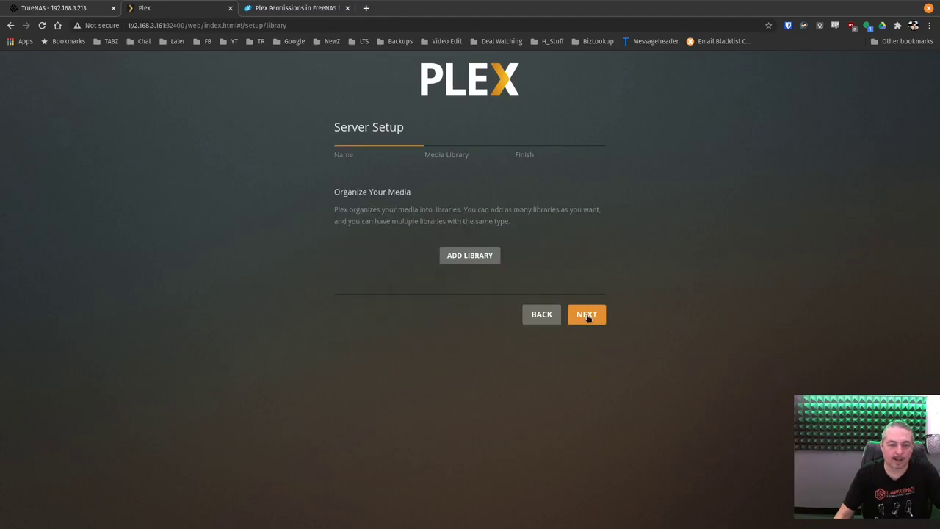
{"action": "left_click", "coordinate": [587, 318]}
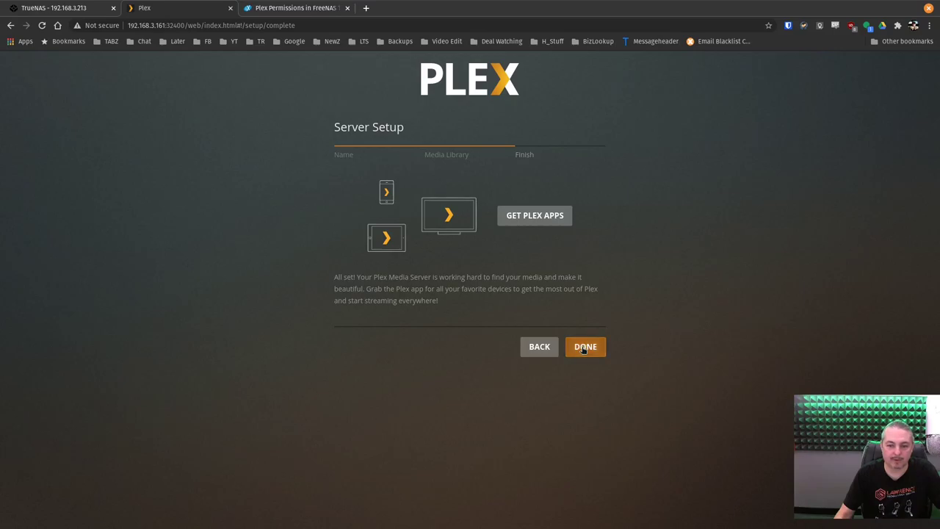
{"action": "left_click", "coordinate": [585, 347]}
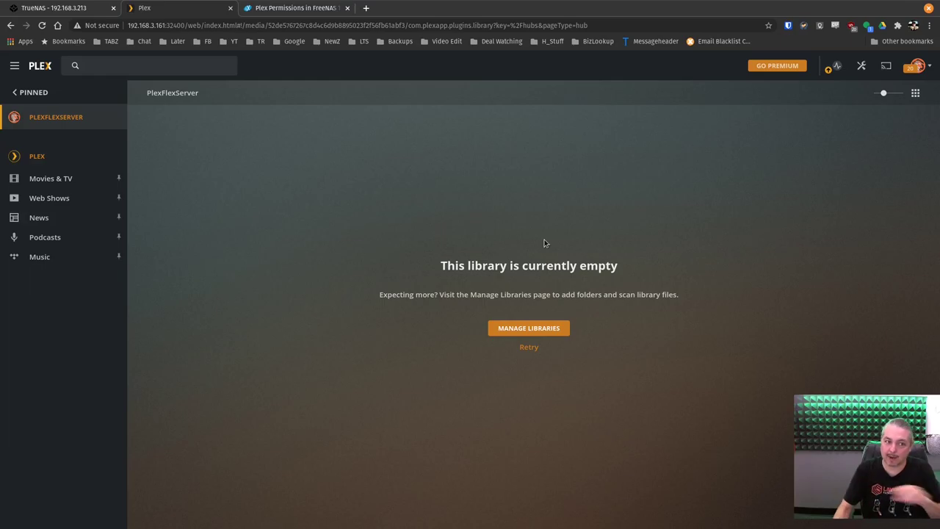
{"action": "left_click", "coordinate": [87, 4]}
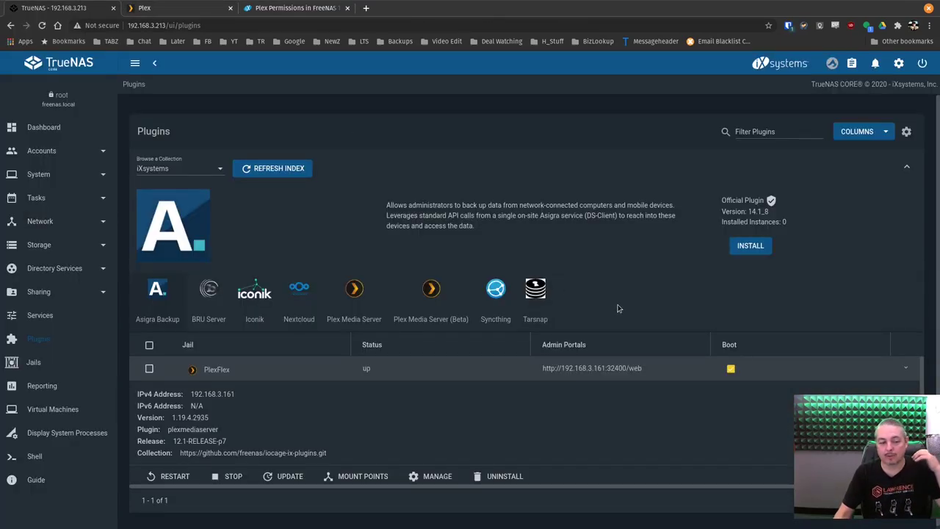
Open the Jails list and expand PlexFlex to reveal its IPv4 address 192.168.3.161
{"action": "left_click", "coordinate": [51, 359]}
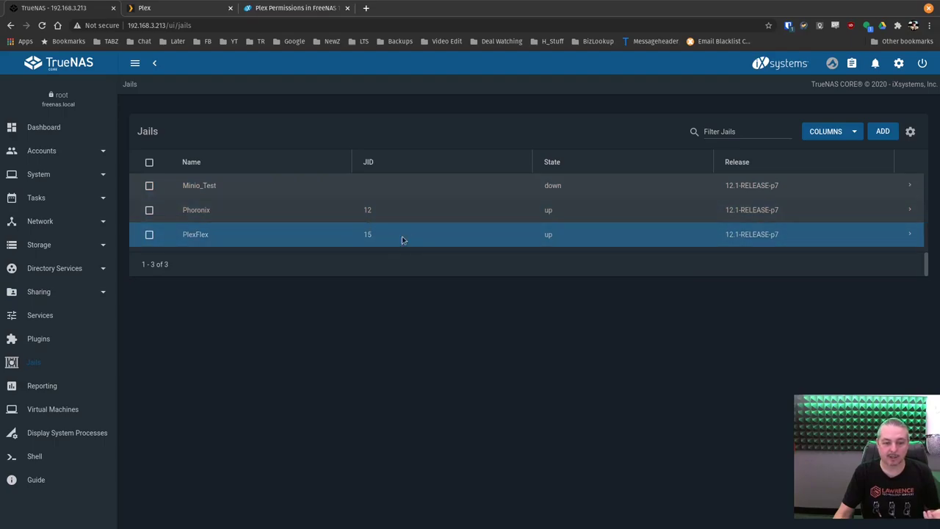
{"action": "left_click", "coordinate": [909, 235]}
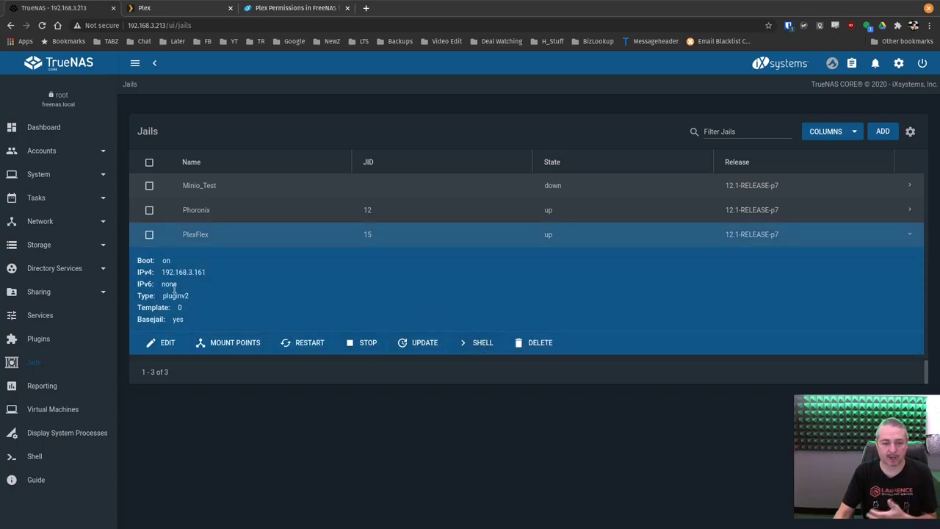
Open Storage > Pools and expand NVME_Pool's iocage > jails > PlexFlex datasets
{"action": "left_click", "coordinate": [46, 245]}
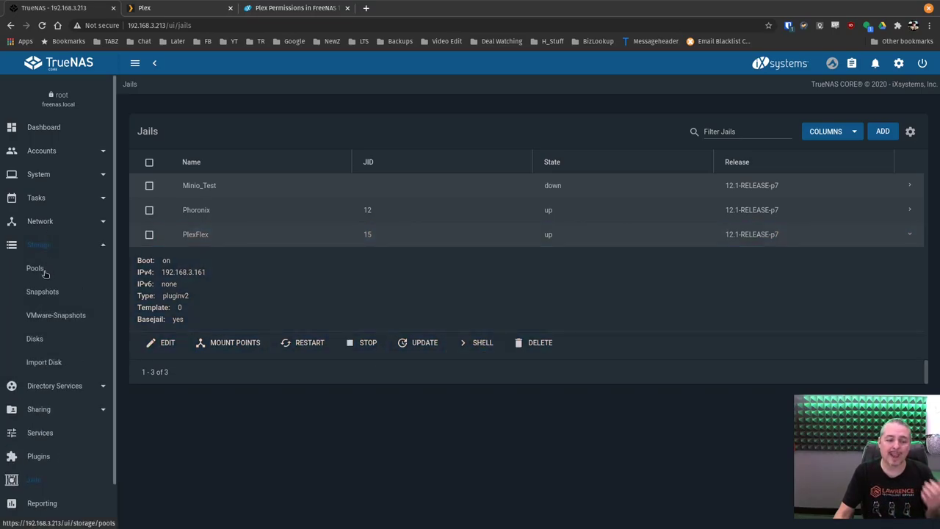
{"action": "left_click", "coordinate": [36, 269]}
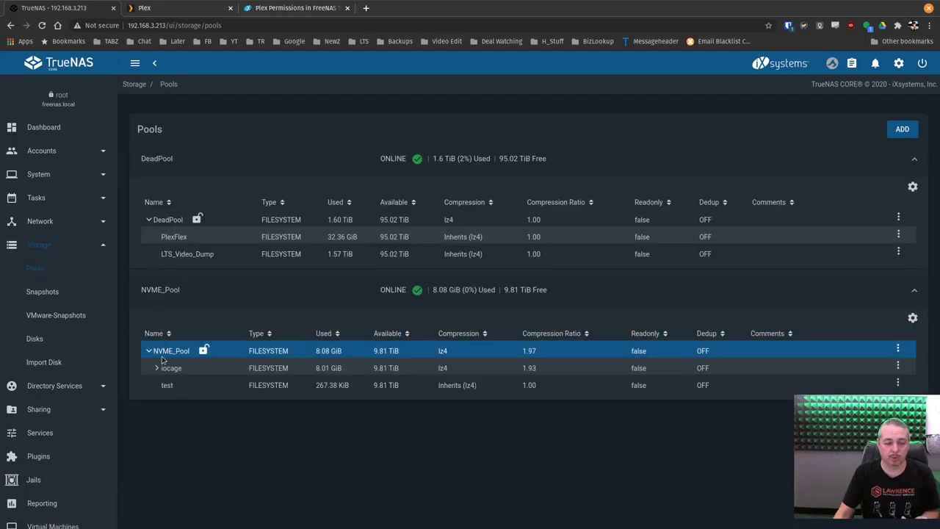
{"action": "left_click", "coordinate": [156, 369]}
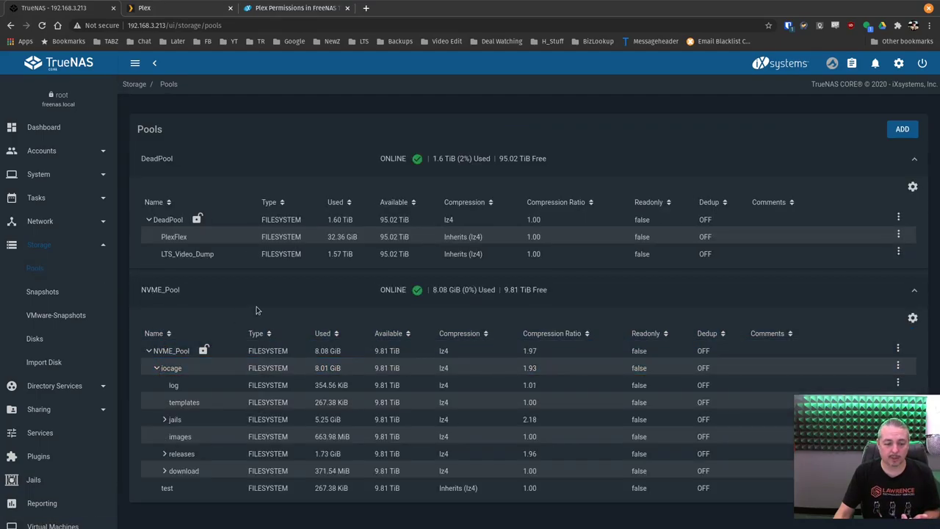
{"action": "left_click", "coordinate": [165, 419]}
{"action": "scroll", "coordinate": [187, 400], "scroll_direction": "down", "scroll_amount": 1}
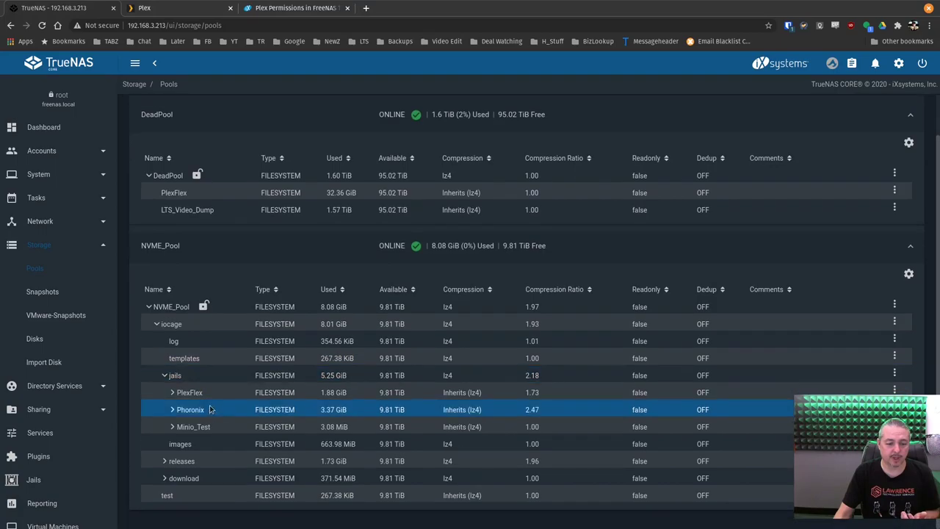
{"action": "left_click", "coordinate": [173, 393]}
Review the pool layouts, highlighting DeadPool's 32.36 GiB PlexFlex dataset
{"action": "scroll", "coordinate": [176, 392], "scroll_direction": "down", "scroll_amount": 1}
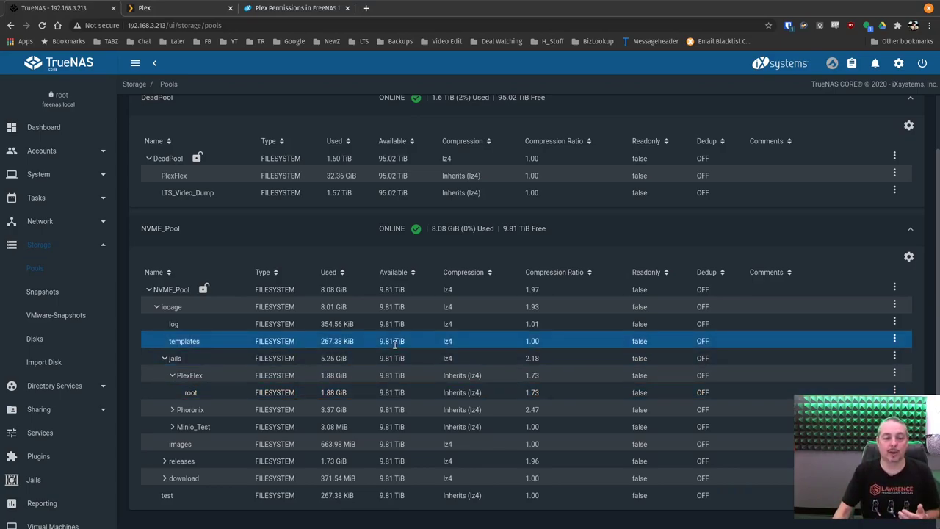
{"action": "scroll", "coordinate": [394, 345], "scroll_direction": "up", "scroll_amount": 2}
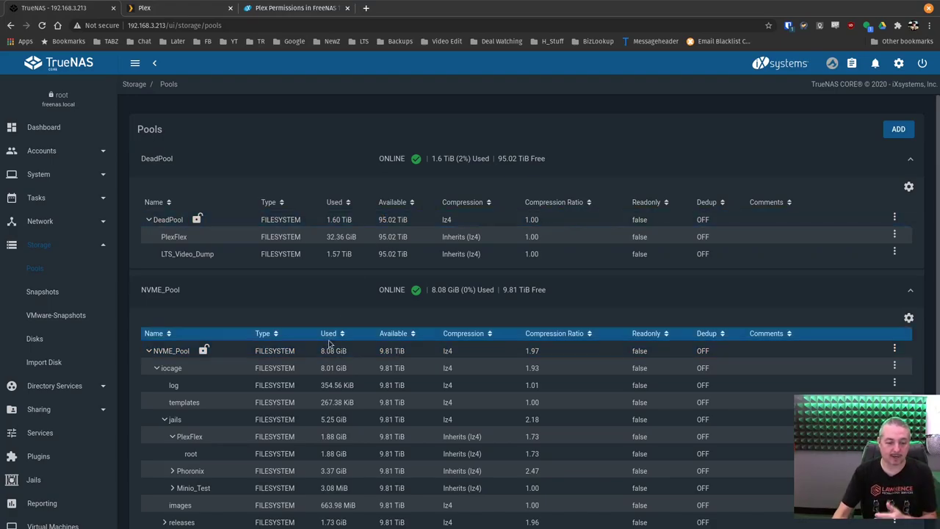
{"action": "scroll", "coordinate": [394, 345], "scroll_direction": "down", "scroll_amount": 1}
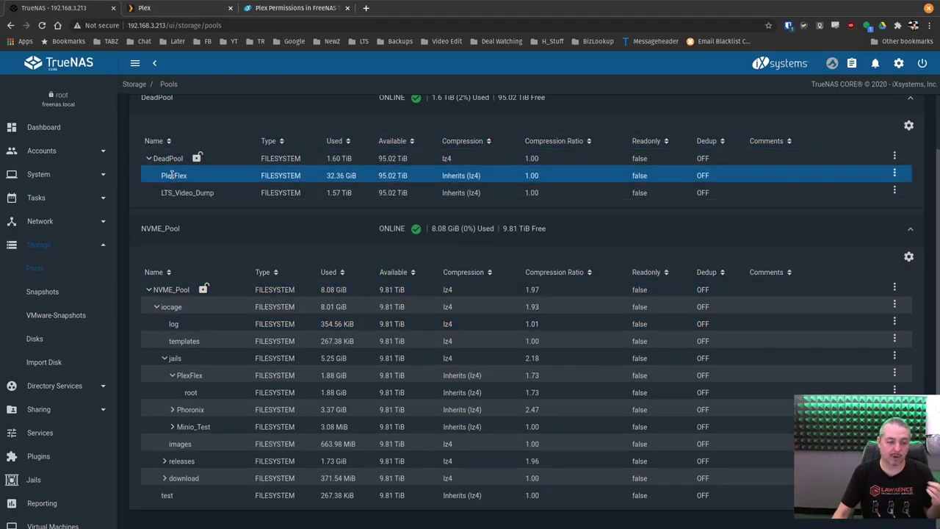
{"action": "left_click_drag", "start_coordinate": [161, 174], "coordinate": [186, 175]}
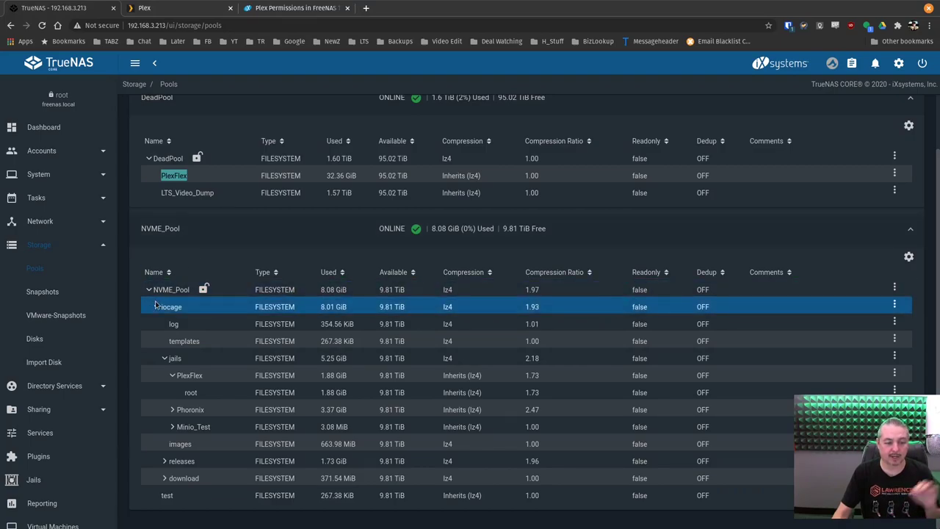
{"action": "left_click", "coordinate": [208, 371]}
{"action": "scroll", "coordinate": [208, 370], "scroll_direction": "up", "scroll_amount": 2}
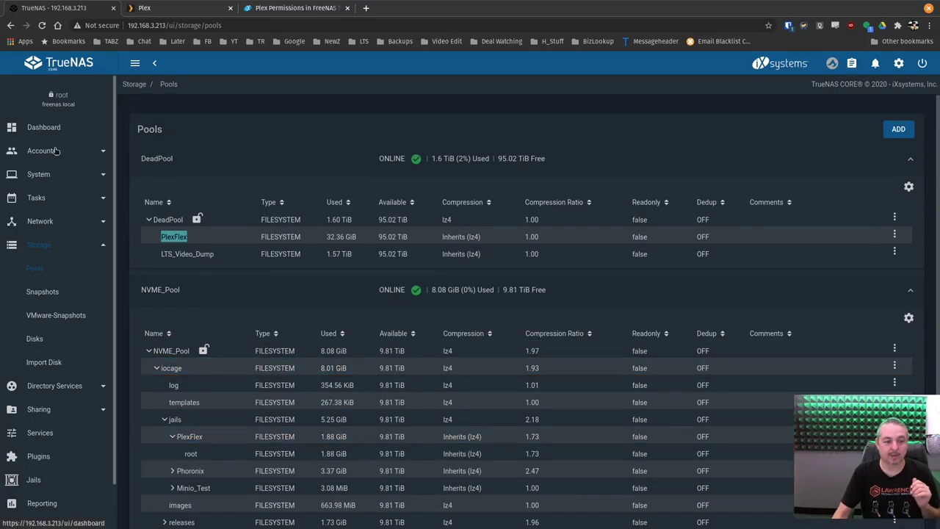
Open the Plex Permissions in FreeNAS article and select the Plex user ID 972
{"action": "left_click", "coordinate": [176, 8]}
{"action": "left_click", "coordinate": [294, 8]}
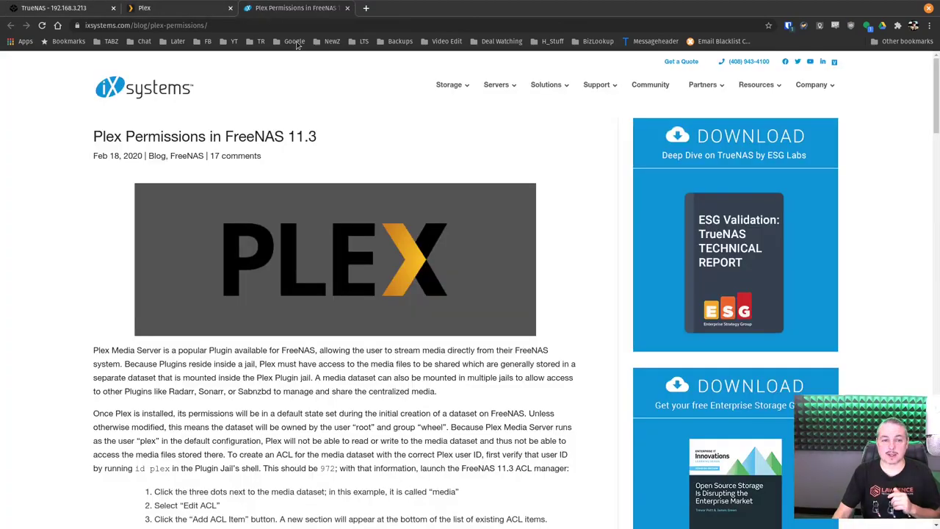
{"action": "scroll", "coordinate": [390, 349], "scroll_direction": "down", "scroll_amount": 4}
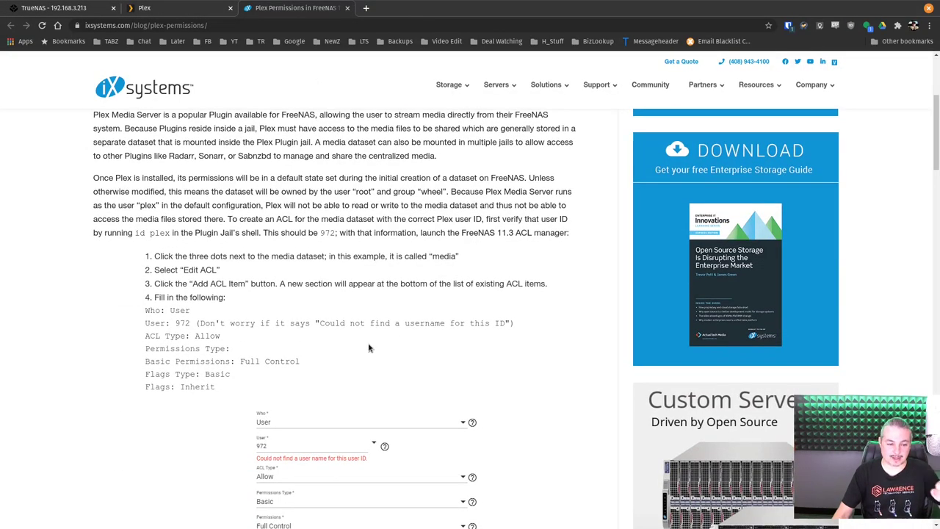
{"action": "scroll", "coordinate": [275, 303], "scroll_direction": "down", "scroll_amount": 2}
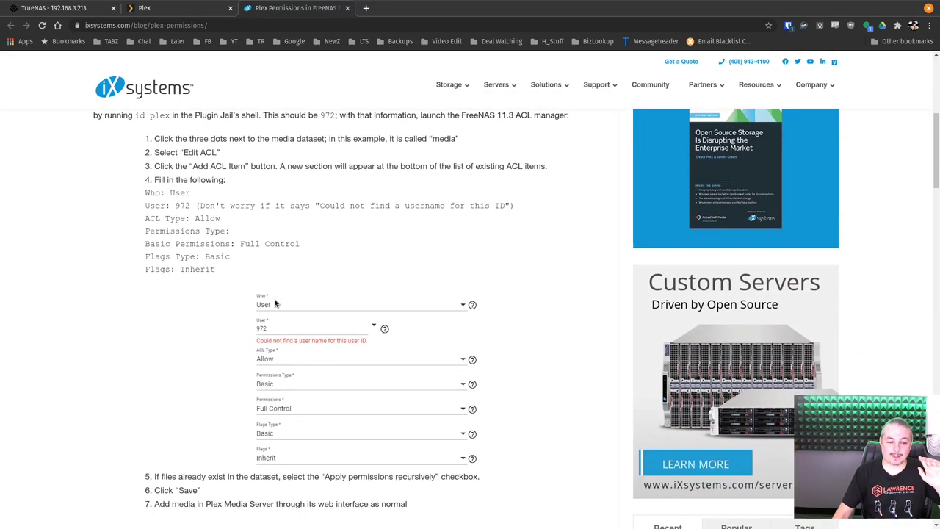
{"action": "double_click", "coordinate": [178, 207]}
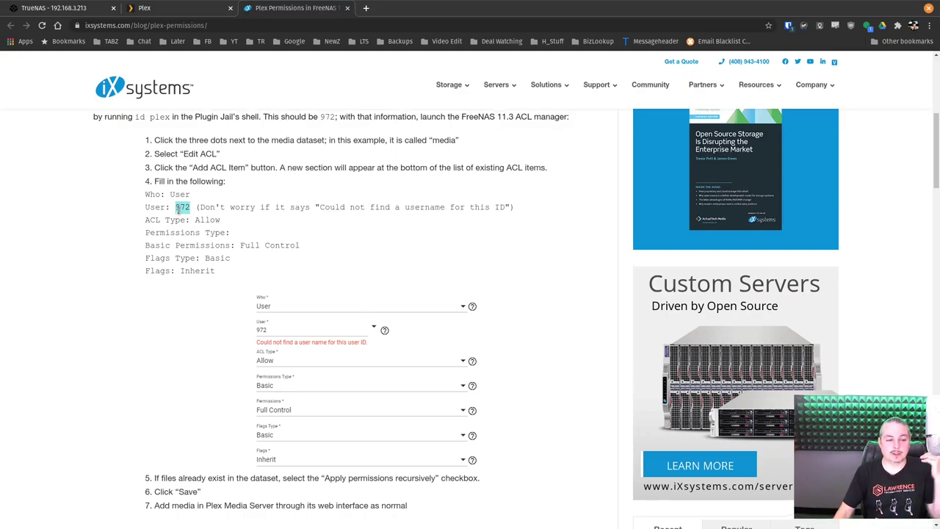
Read through the article's ACL steps granting user 972 Full Control
{"action": "scroll", "coordinate": [225, 286], "scroll_direction": "up", "scroll_amount": 2}
{"action": "scroll", "coordinate": [282, 229], "scroll_direction": "up", "scroll_amount": 3}
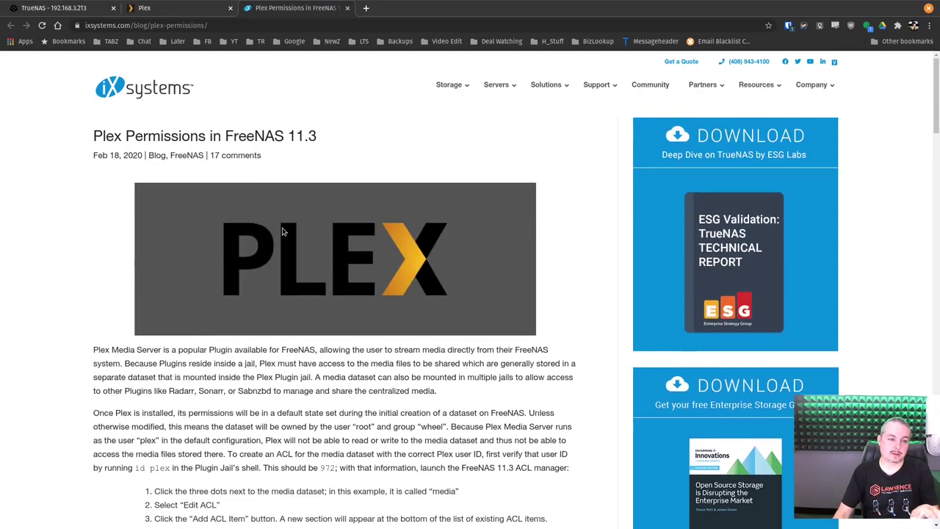
{"action": "scroll", "coordinate": [348, 332], "scroll_direction": "down", "scroll_amount": 4}
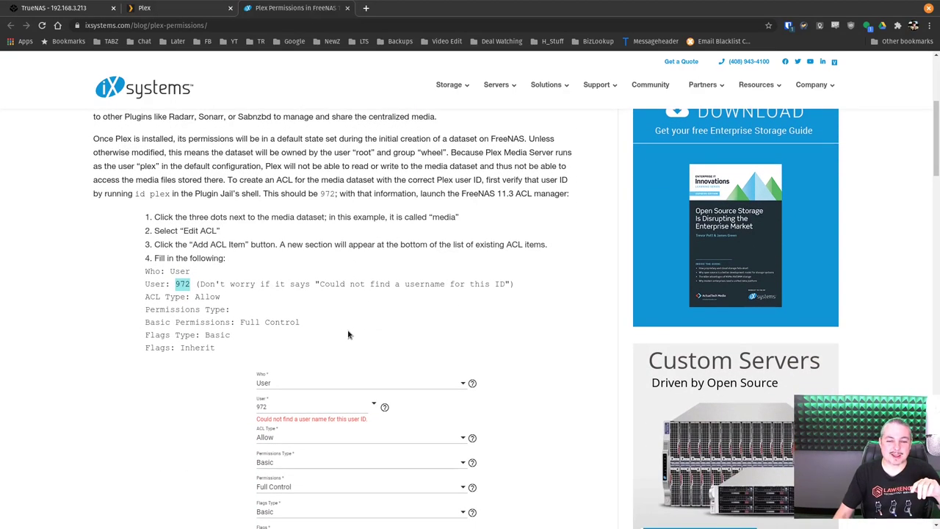
{"action": "scroll", "coordinate": [348, 334], "scroll_direction": "down", "scroll_amount": 1}
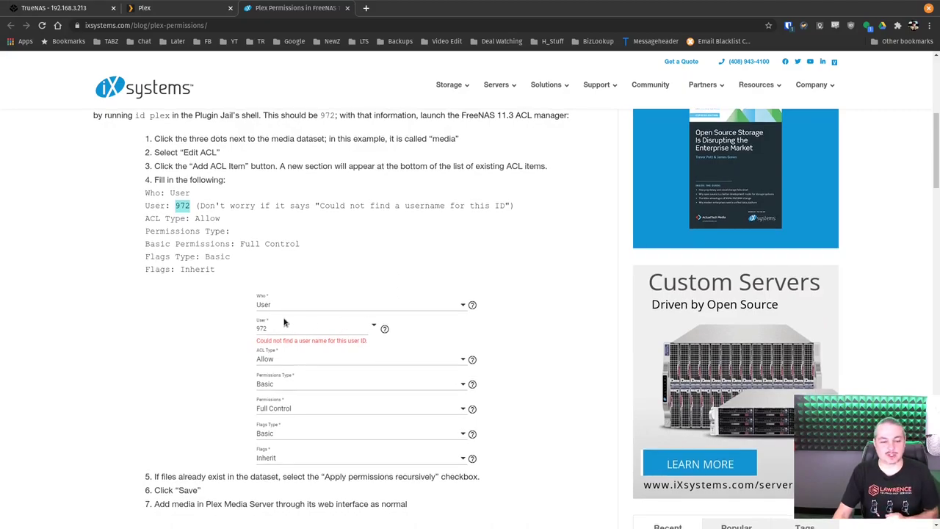
{"action": "scroll", "coordinate": [284, 321], "scroll_direction": "down", "scroll_amount": 3}
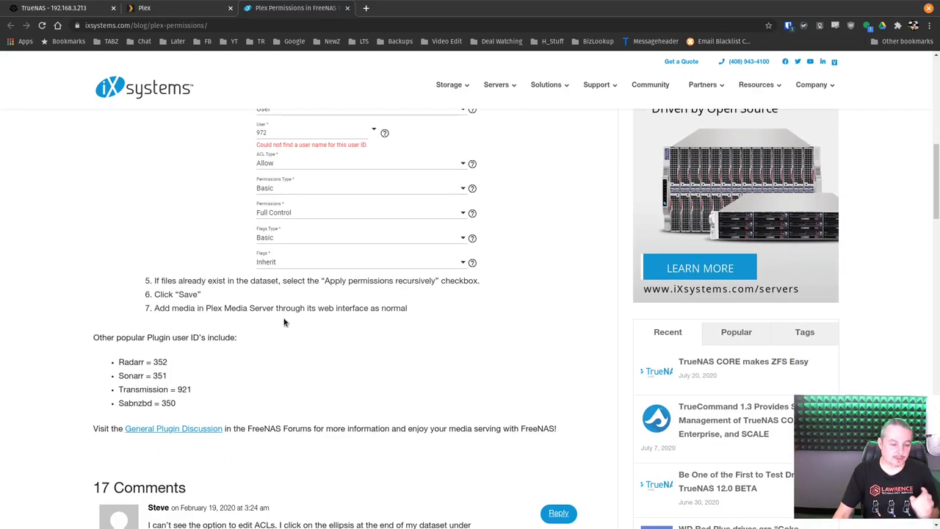
{"action": "scroll", "coordinate": [242, 332], "scroll_direction": "down", "scroll_amount": 1}
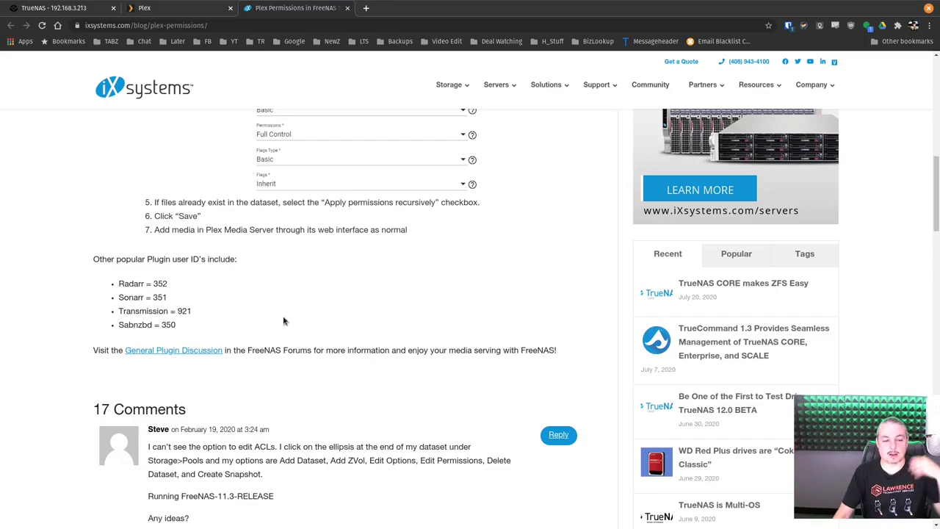
{"action": "scroll", "coordinate": [281, 326], "scroll_direction": "down", "scroll_amount": 1}
{"action": "scroll", "coordinate": [282, 326], "scroll_direction": "down", "scroll_amount": 3}
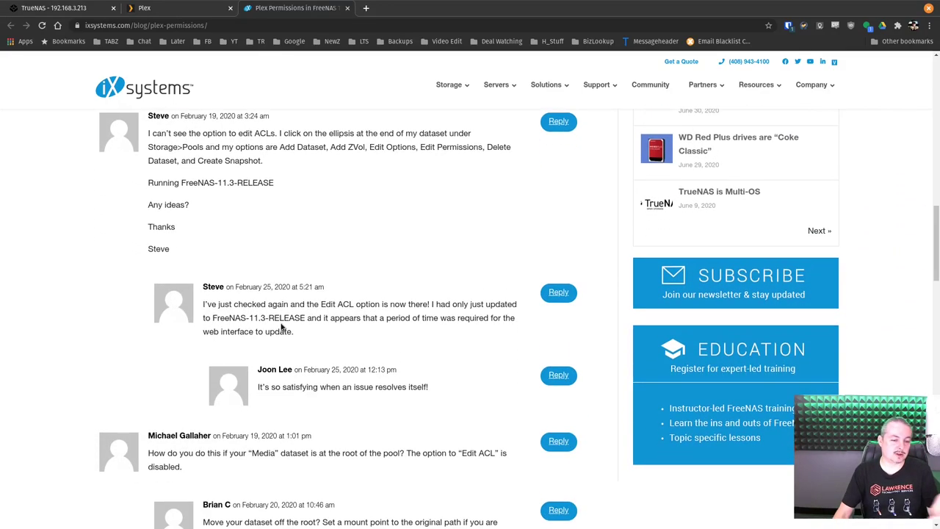
{"action": "scroll", "coordinate": [282, 327], "scroll_direction": "up", "scroll_amount": 8}
{"action": "scroll", "coordinate": [281, 321], "scroll_direction": "up", "scroll_amount": 1}
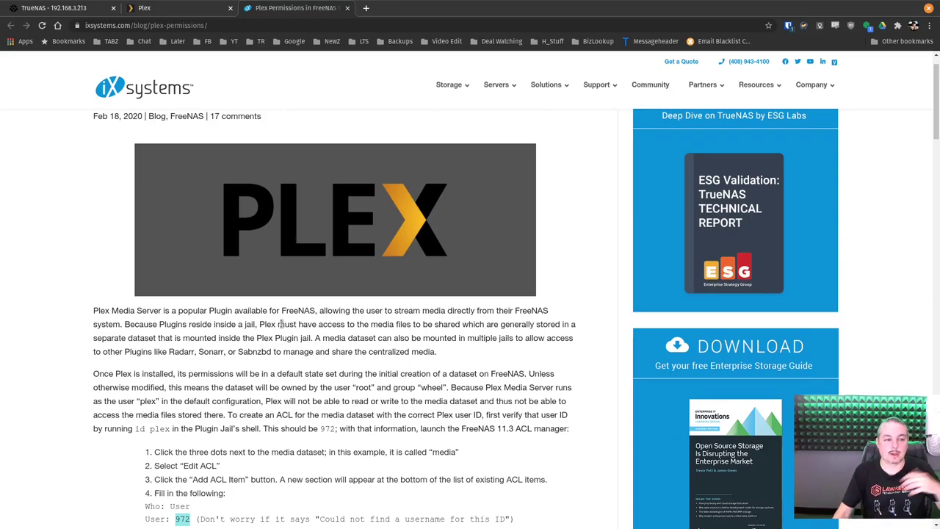
Return to TrueNAS and open the Accounts > Users list
{"action": "key", "text": "ctrl+1"}
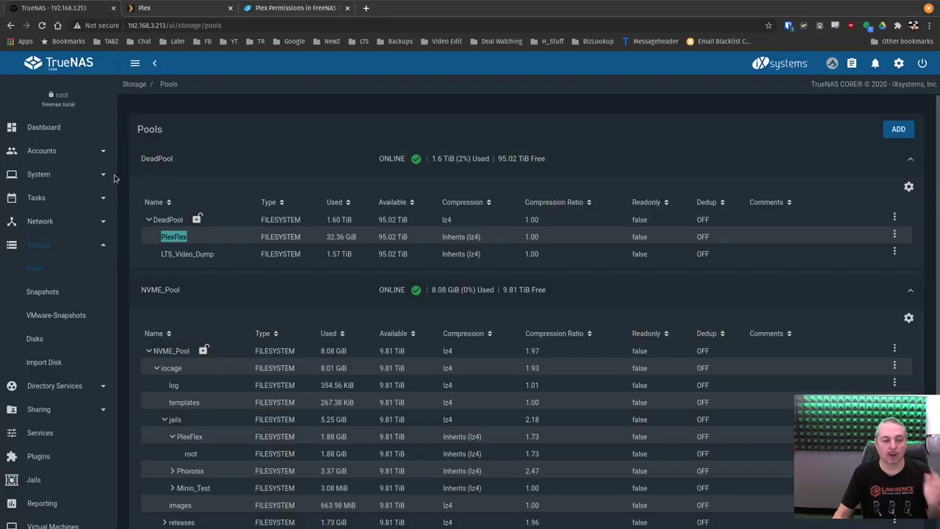
{"action": "left_click", "coordinate": [41, 151]}
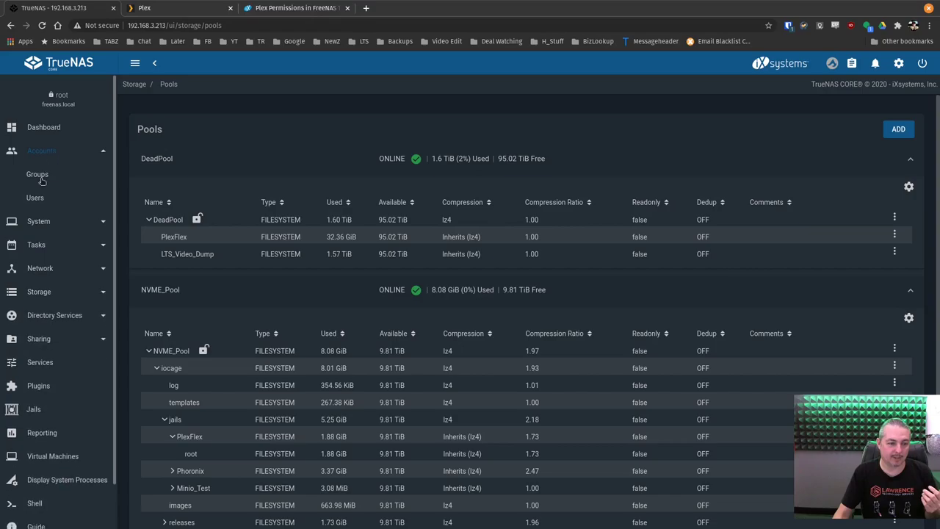
{"action": "left_click", "coordinate": [41, 197]}
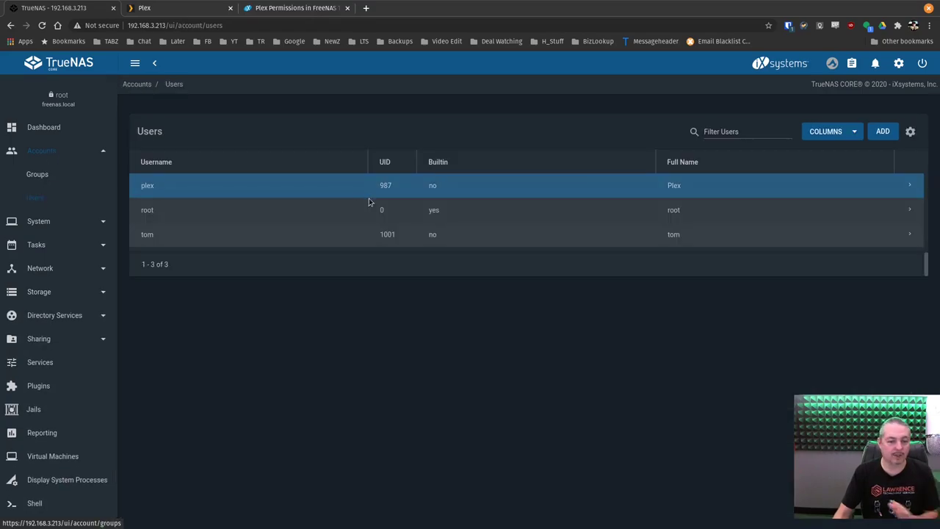
Start a new user, selecting the suggested UID 988 and entering full name 'plex'
{"action": "left_click", "coordinate": [881, 132]}
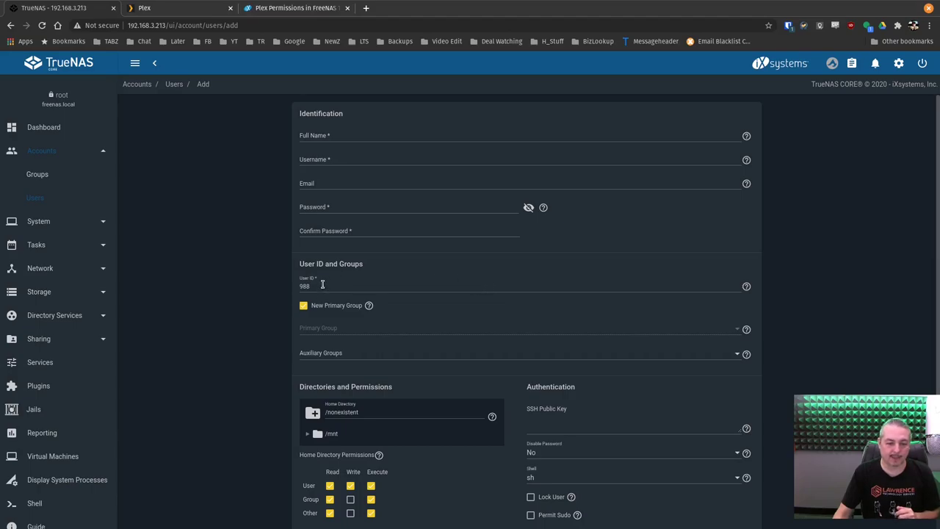
{"action": "double_click", "coordinate": [321, 285]}
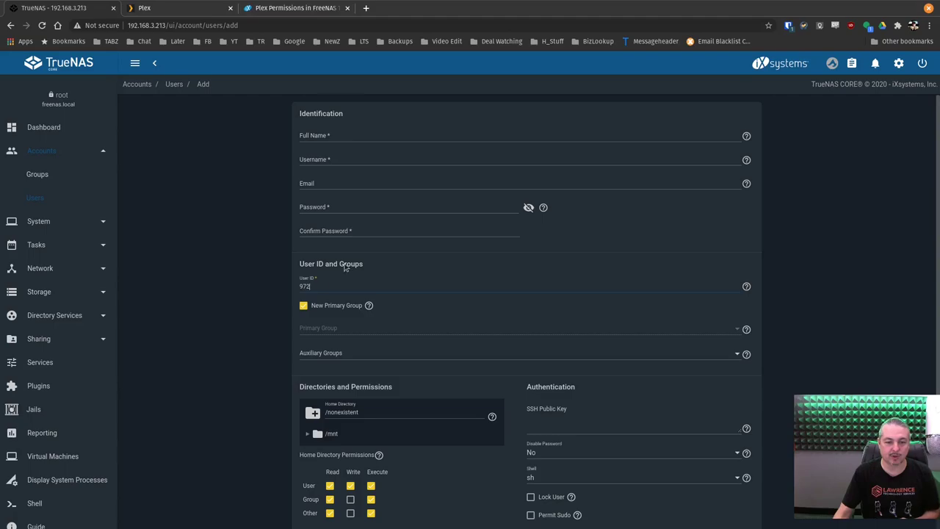
{"action": "left_click", "coordinate": [324, 133]}
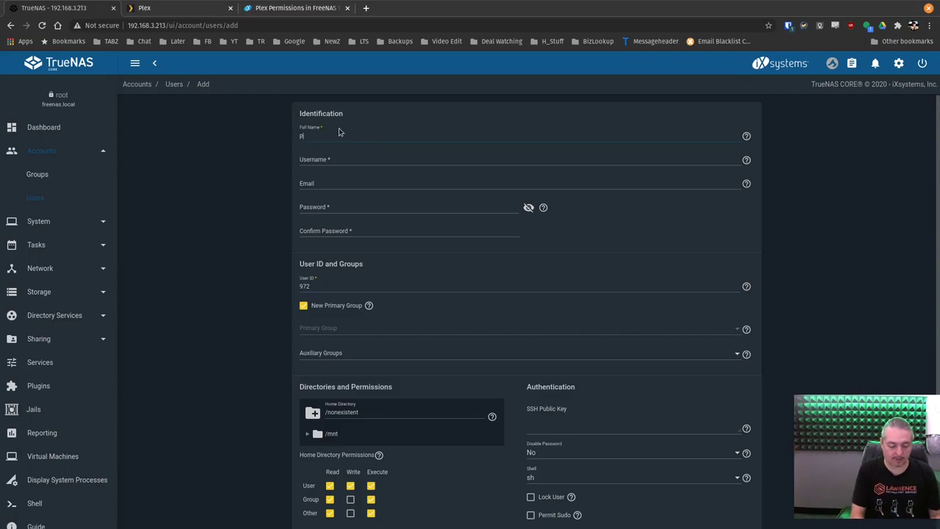
{"action": "type", "text": "plex"}
{"action": "key", "text": "Tab"}
{"action": "key", "text": "Tab"}
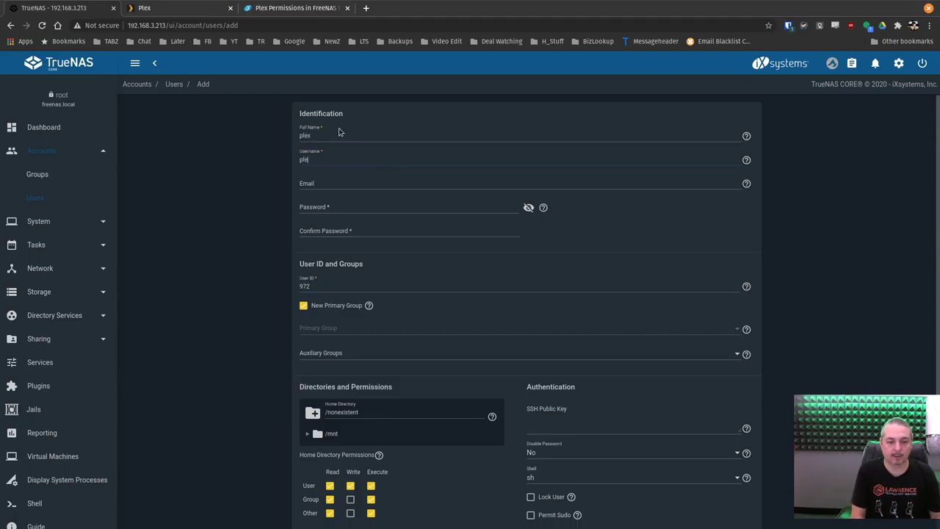
{"action": "left_click", "coordinate": [339, 216]}
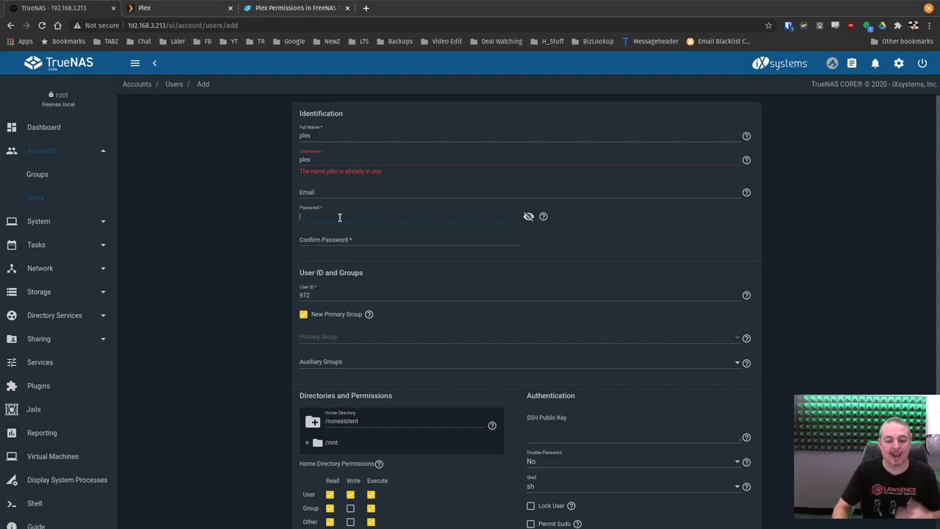
Cancel the unfinished Add User form, back to the users list
{"action": "left_click", "coordinate": [339, 217]}
{"action": "scroll", "coordinate": [360, 213], "scroll_direction": "down", "scroll_amount": 1}
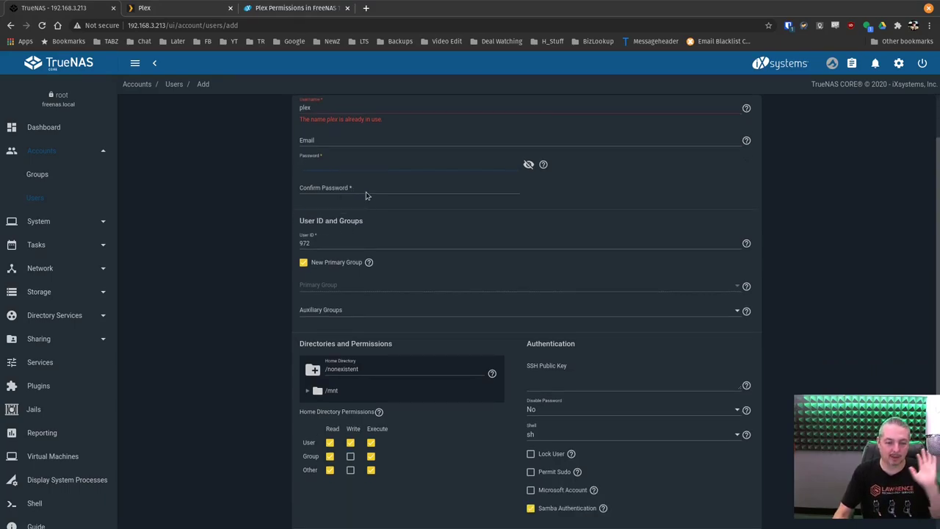
{"action": "scroll", "coordinate": [366, 209], "scroll_direction": "down", "scroll_amount": 1}
{"action": "left_click", "coordinate": [362, 504]}
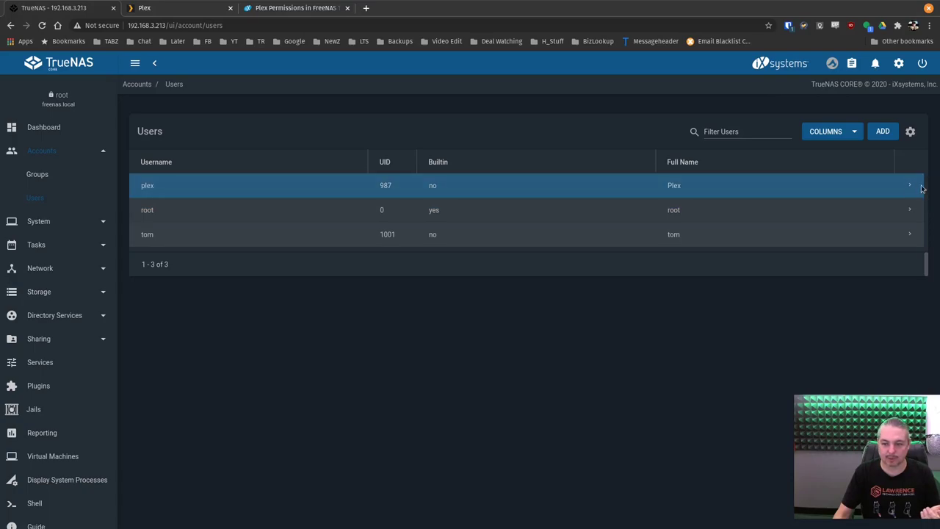
{"action": "left_click", "coordinate": [914, 188]}
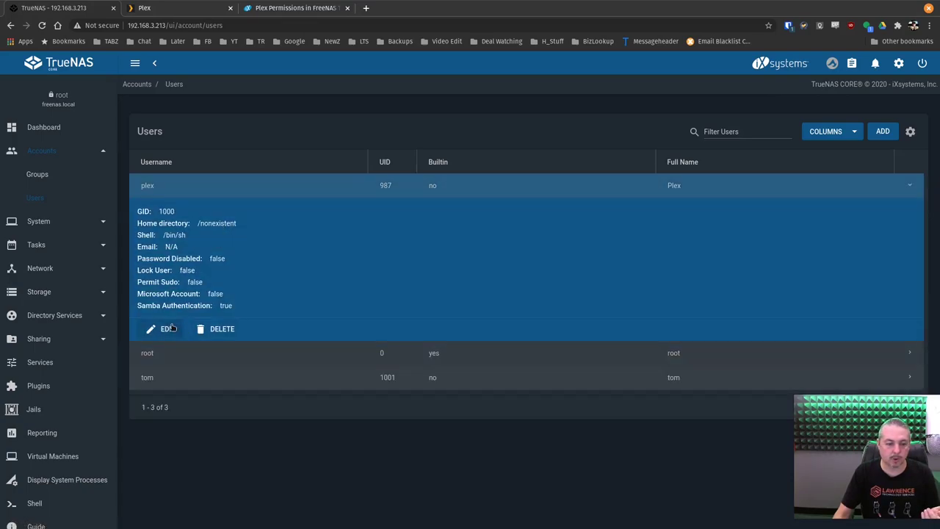
{"action": "left_click", "coordinate": [171, 329]}
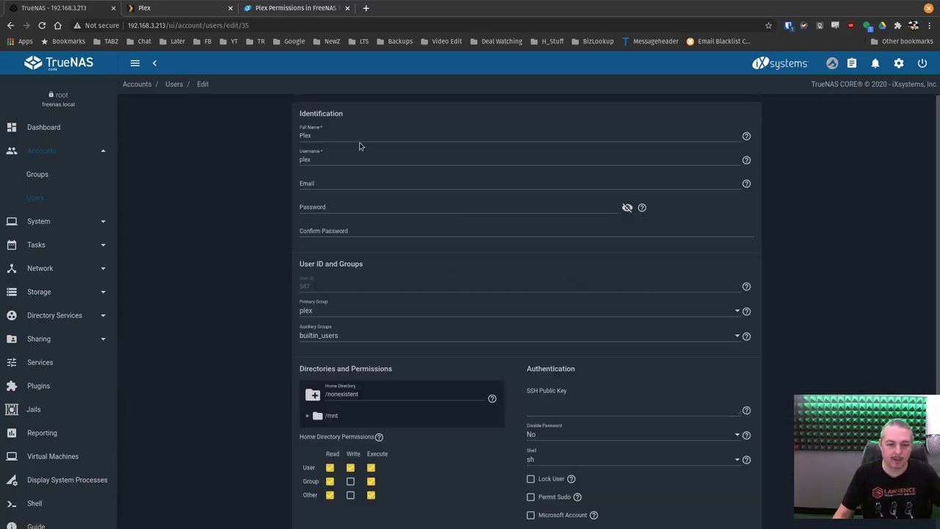
{"action": "scroll", "coordinate": [326, 214], "scroll_direction": "down", "scroll_amount": 2}
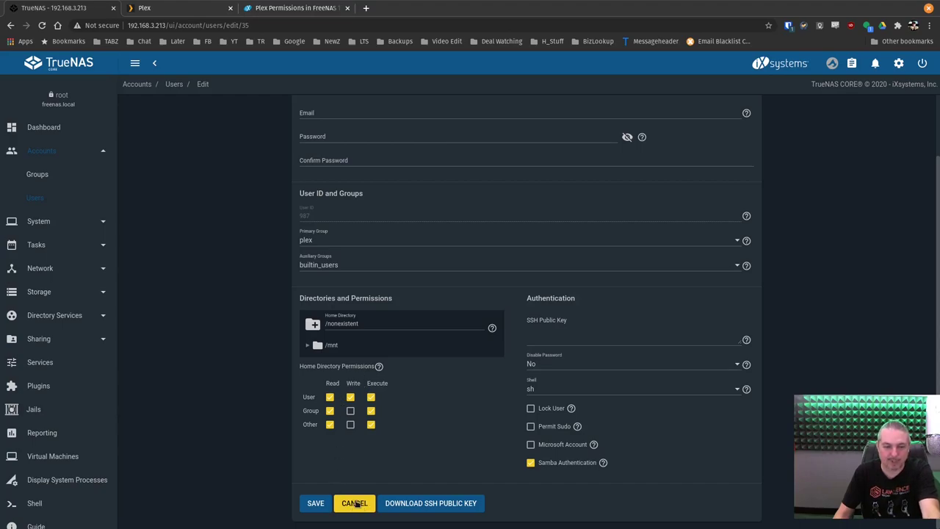
{"action": "scroll", "coordinate": [360, 491], "scroll_direction": "up", "scroll_amount": 2}
{"action": "scroll", "coordinate": [356, 507], "scroll_direction": "down", "scroll_amount": 2}
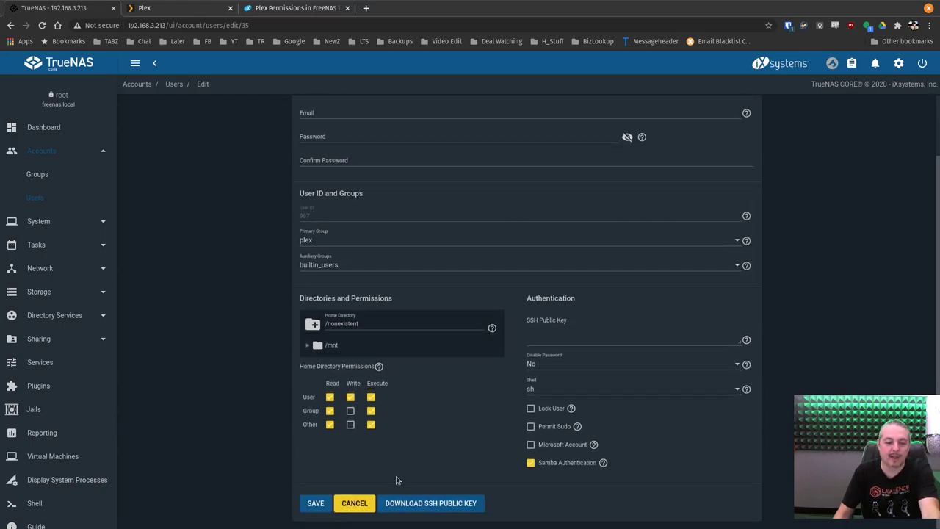
{"action": "left_click", "coordinate": [352, 505]}
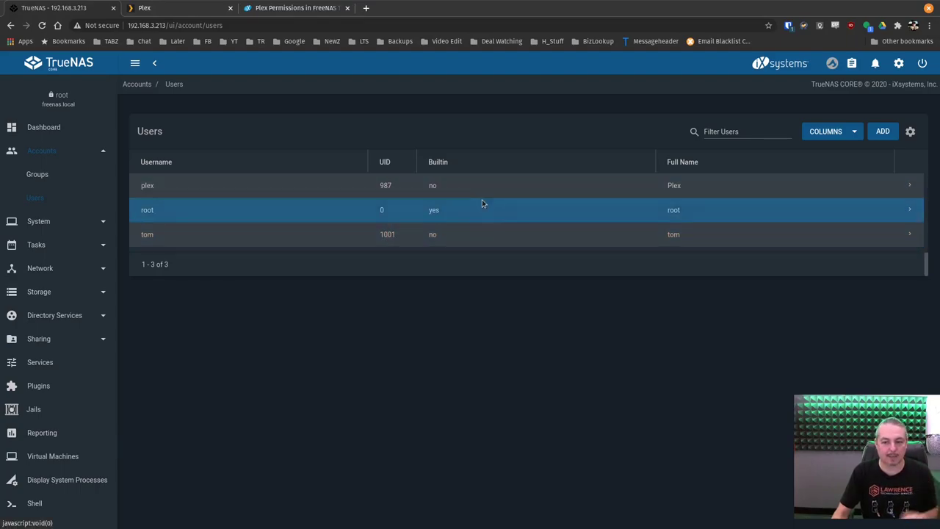
Open Groups, expand the plex group, and view its members plex and tom
{"action": "left_click", "coordinate": [59, 174]}
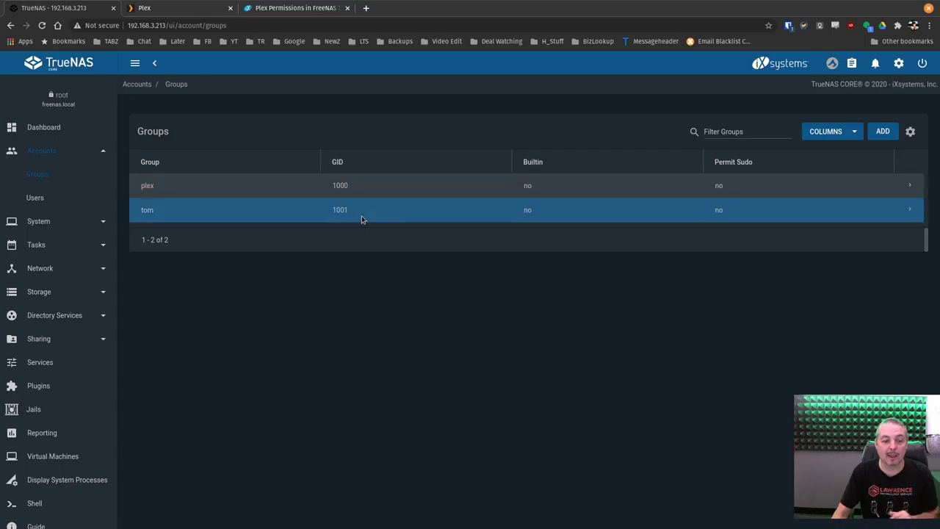
{"action": "left_click", "coordinate": [912, 184]}
{"action": "left_click", "coordinate": [185, 238]}
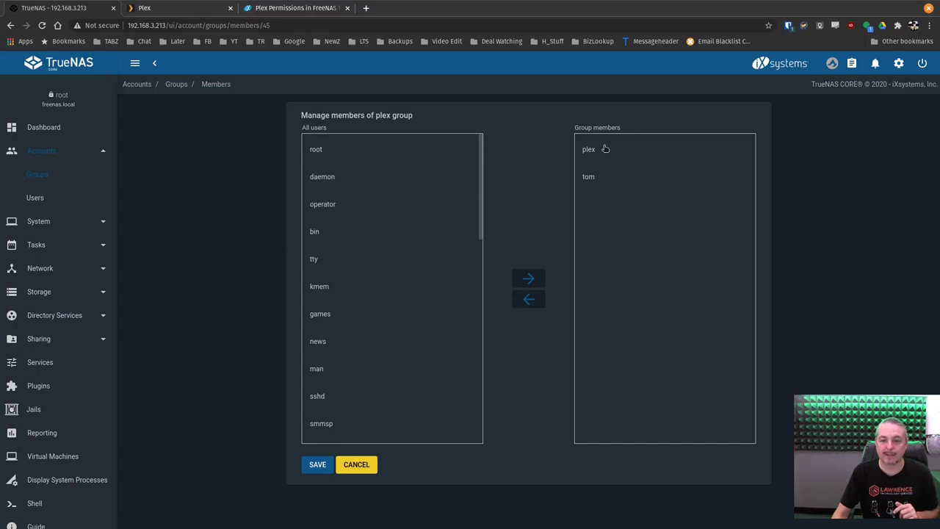
{"action": "left_click", "coordinate": [604, 150]}
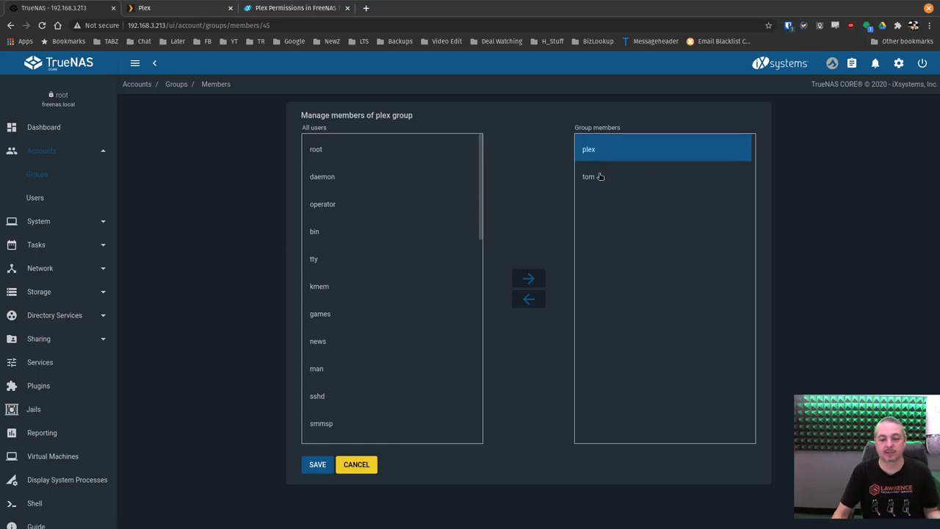
{"action": "left_click", "coordinate": [600, 176]}
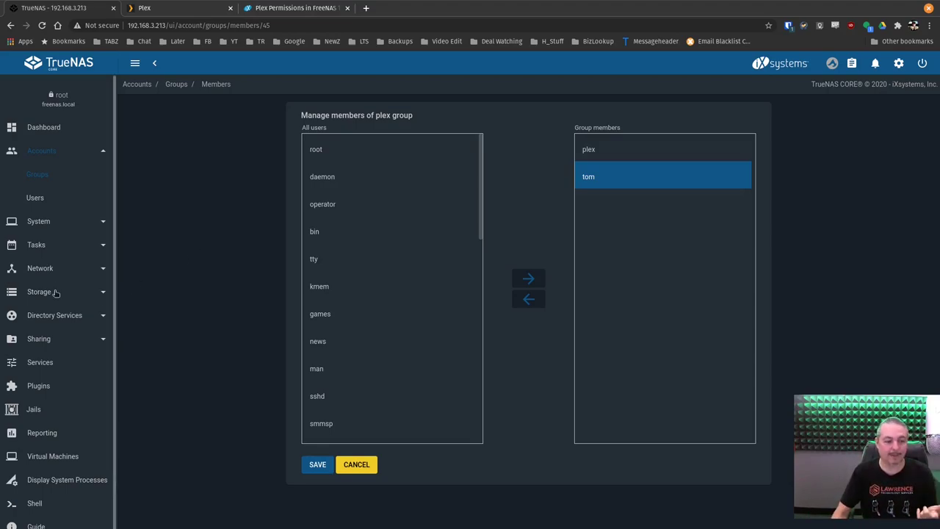
{"action": "scroll", "coordinate": [53, 242], "scroll_direction": "down", "scroll_amount": 1}
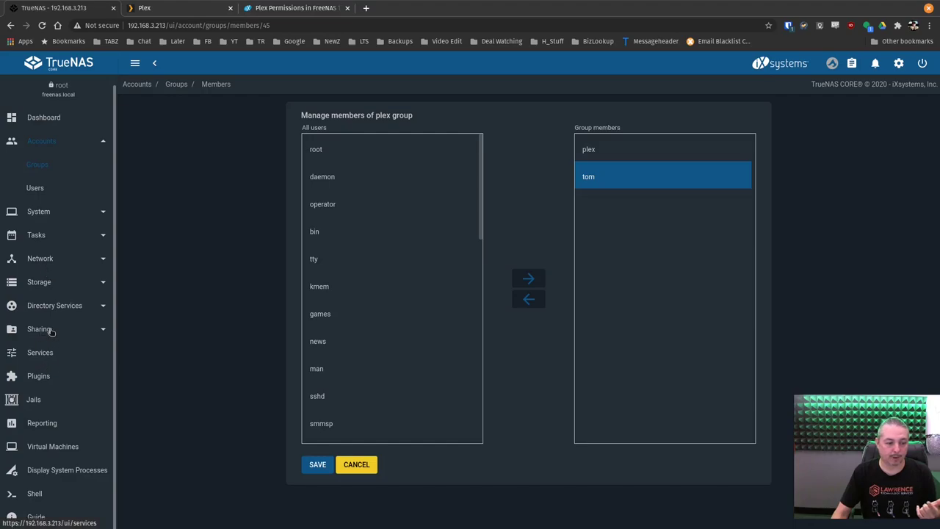
Go to Storage > Pools and open the ACL editor for the PlexFlex dataset
{"action": "left_click", "coordinate": [48, 286]}
{"action": "left_click", "coordinate": [50, 304]}
{"action": "left_click", "coordinate": [41, 262]}
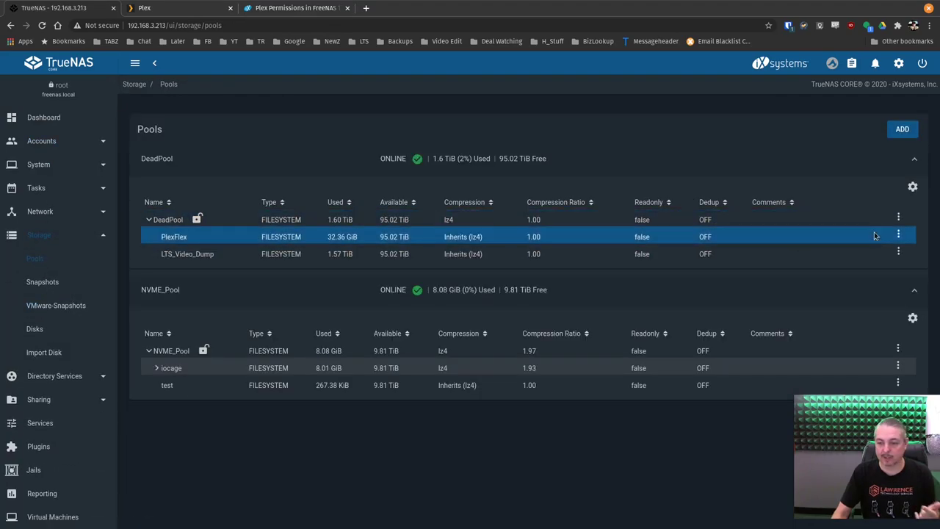
{"action": "left_click", "coordinate": [899, 236]}
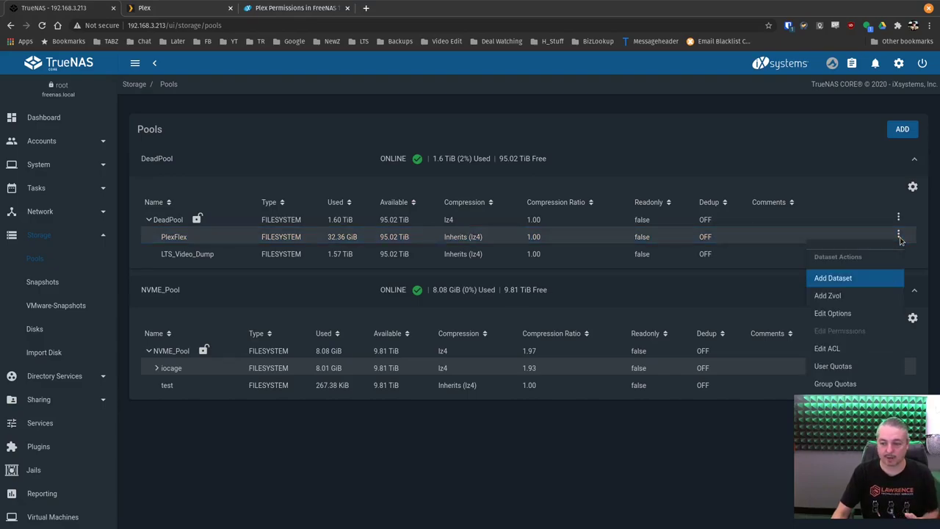
{"action": "left_click", "coordinate": [862, 348]}
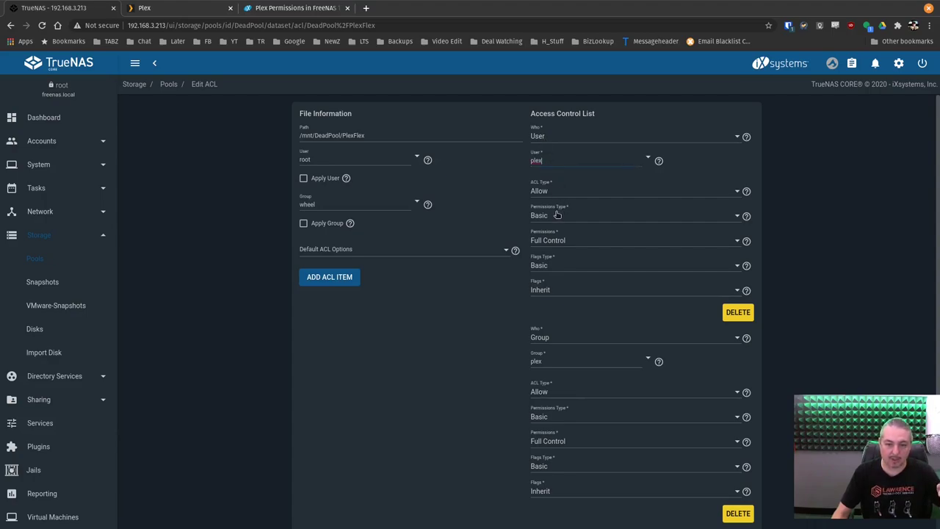
Keep Full Control for the plex group, tick Apply recursively, then cancel without saving
{"action": "scroll", "coordinate": [557, 312], "scroll_direction": "down", "scroll_amount": 1}
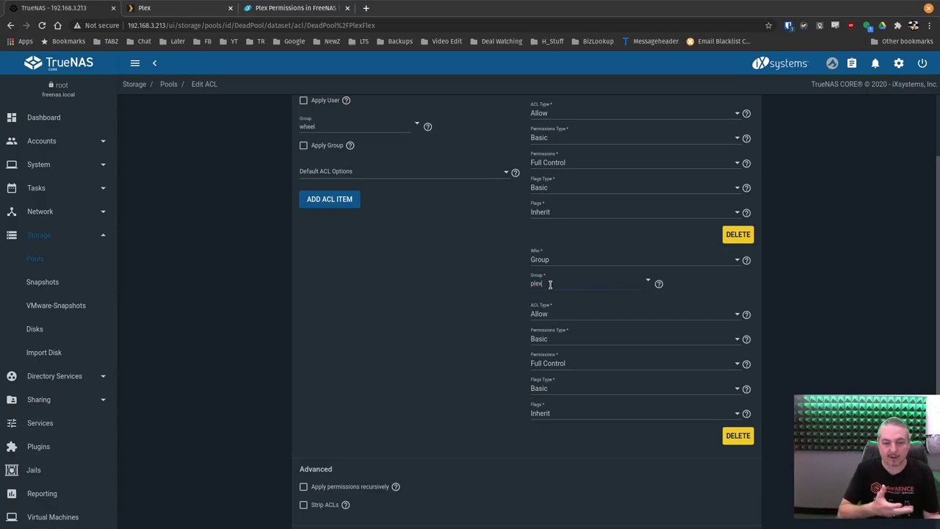
{"action": "scroll", "coordinate": [474, 206], "scroll_direction": "down", "scroll_amount": 1}
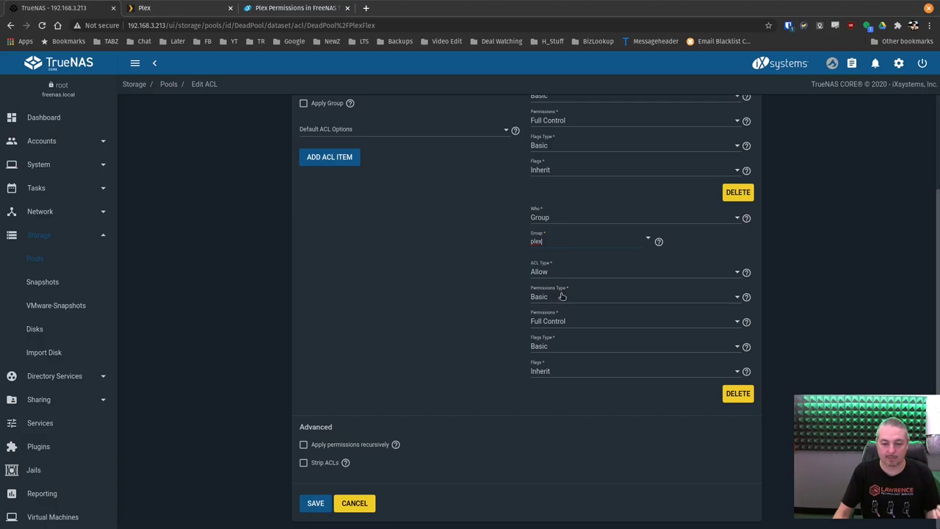
{"action": "left_click", "coordinate": [560, 323]}
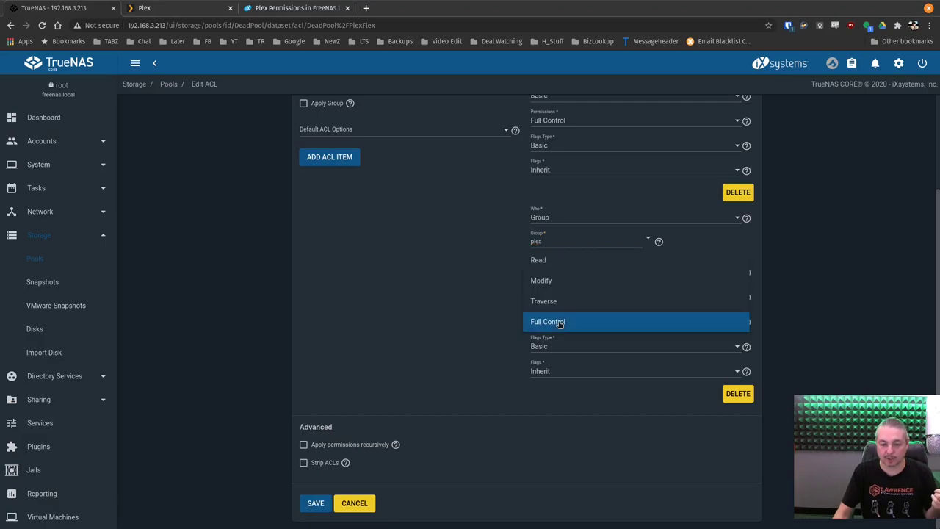
{"action": "left_click", "coordinate": [560, 323]}
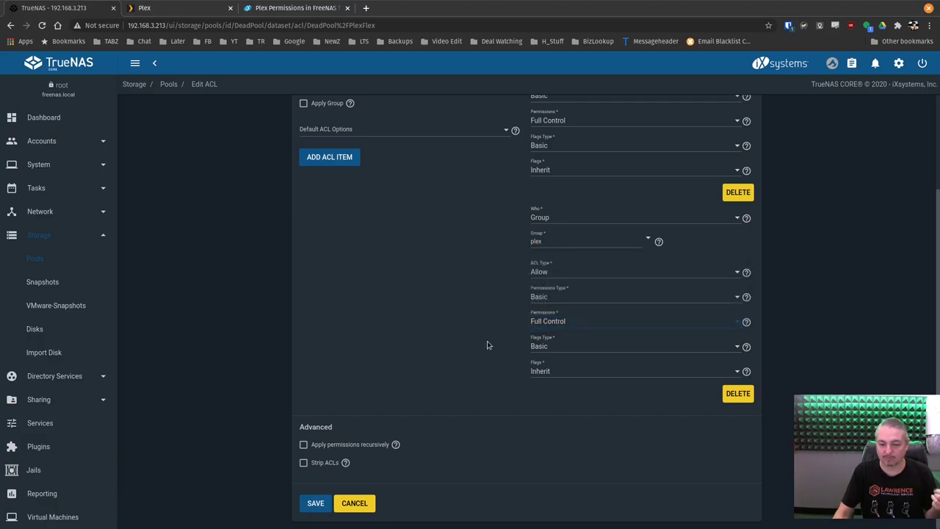
{"action": "left_click", "coordinate": [332, 445]}
{"action": "left_click", "coordinate": [340, 319]}
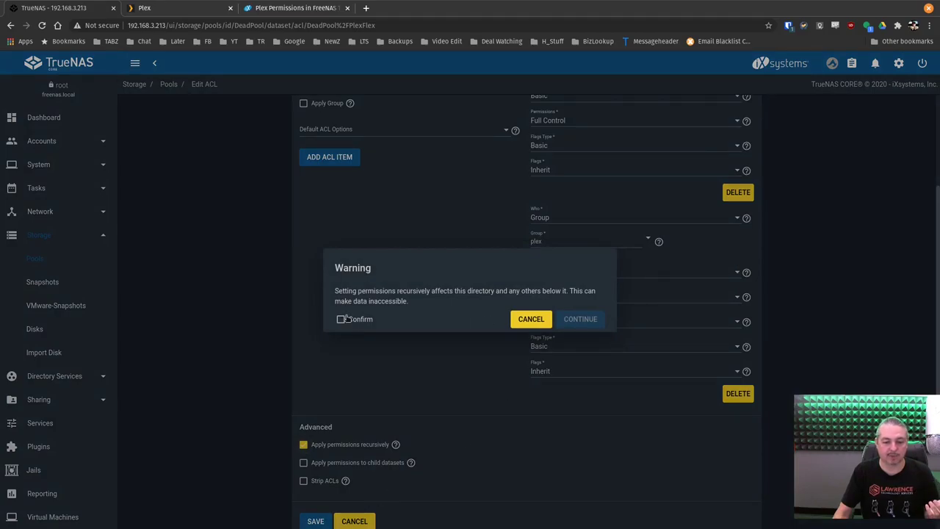
{"action": "left_click", "coordinate": [539, 321]}
{"action": "left_click", "coordinate": [367, 503]}
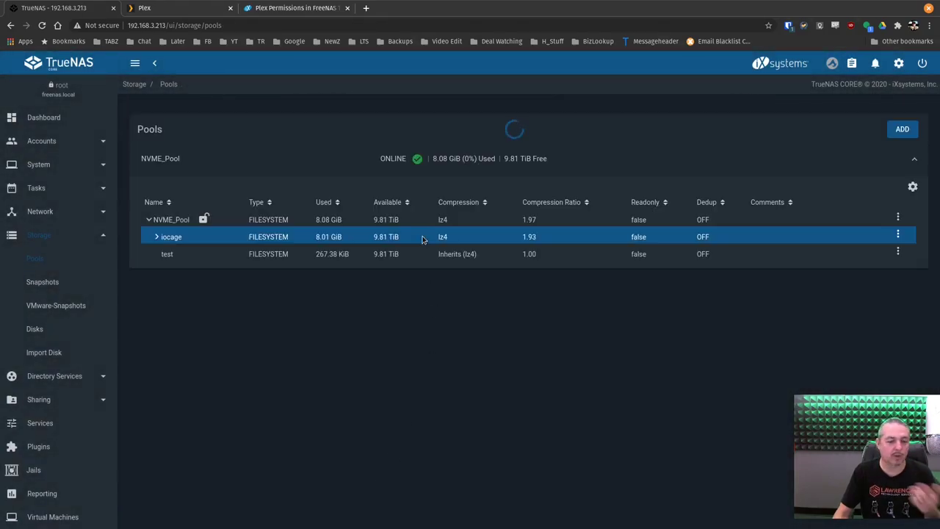
Add a dataset named 'test' to DeadPool, then open the test dataset's Edit ACL form
{"action": "left_click", "coordinate": [898, 217]}
{"action": "left_click", "coordinate": [829, 260]}
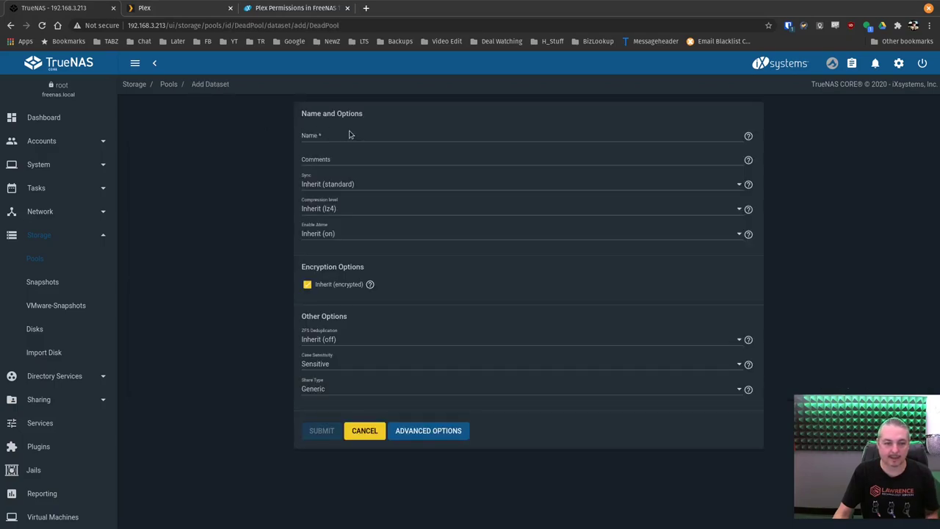
{"action": "left_click", "coordinate": [349, 133]}
{"action": "type", "text": "test"}
{"action": "left_click", "coordinate": [322, 431]}
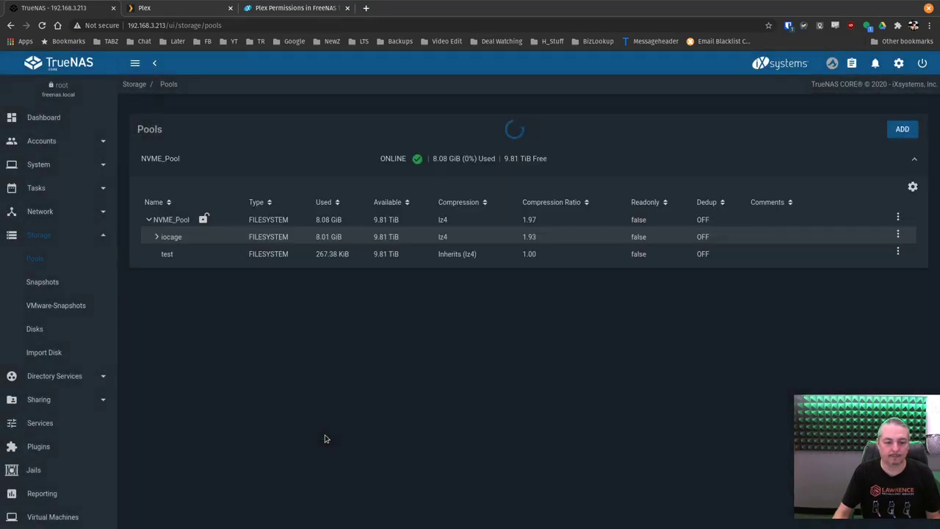
{"action": "left_click", "coordinate": [898, 253]}
{"action": "left_click", "coordinate": [849, 370]}
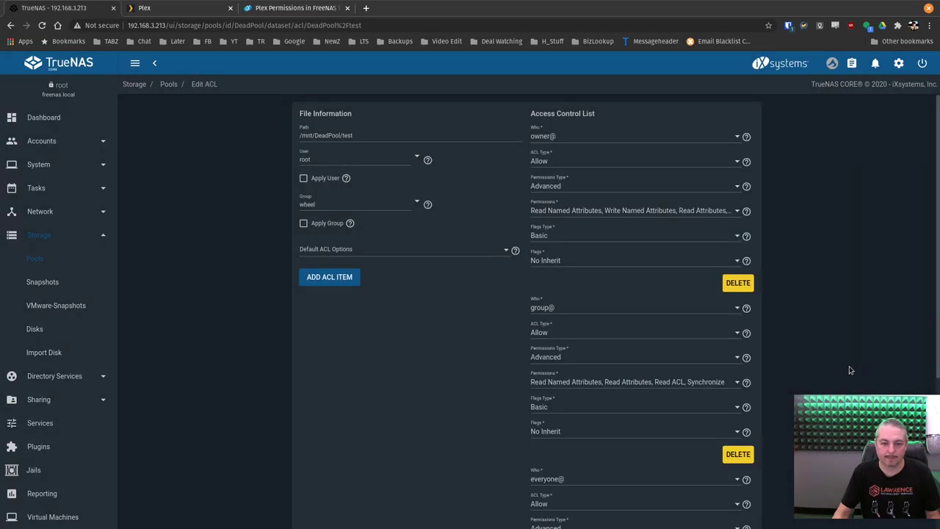
Set the first ACL entry to the plex user with Allow, Basic, Full Control
{"action": "left_click", "coordinate": [562, 139]}
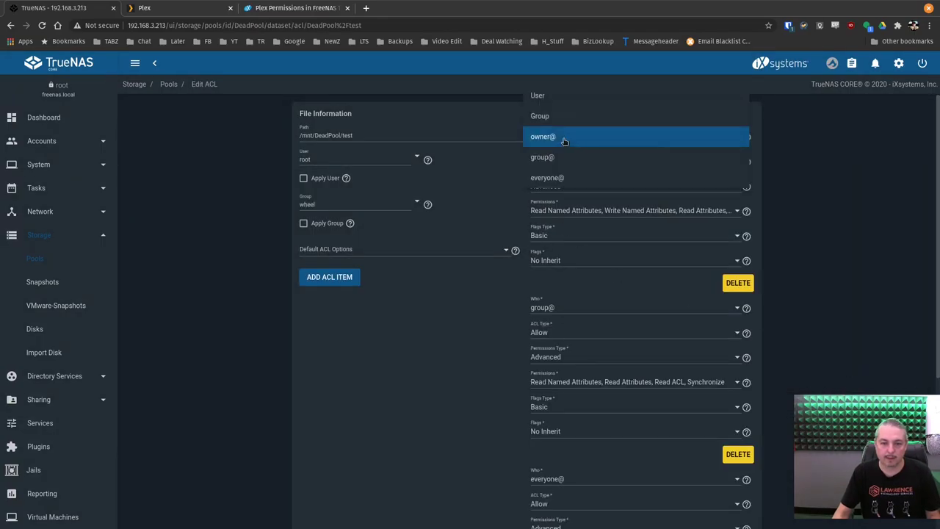
{"action": "left_click", "coordinate": [562, 97]}
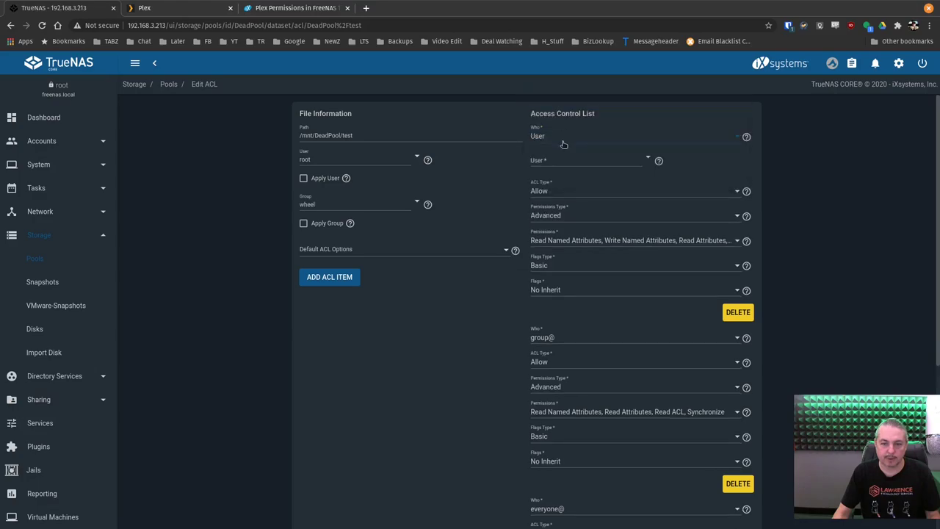
{"action": "left_click", "coordinate": [557, 160]}
{"action": "type", "text": "pl"}
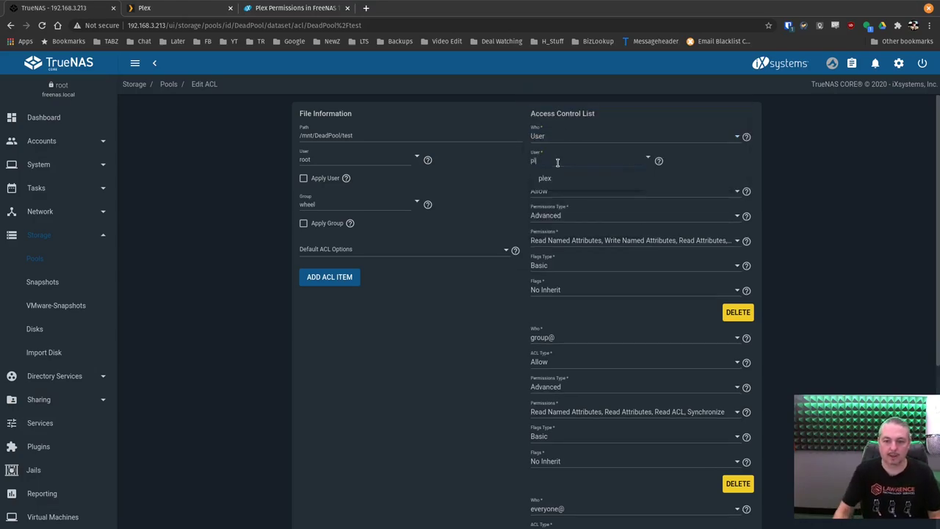
{"action": "left_click", "coordinate": [573, 177]}
{"action": "left_click", "coordinate": [560, 194]}
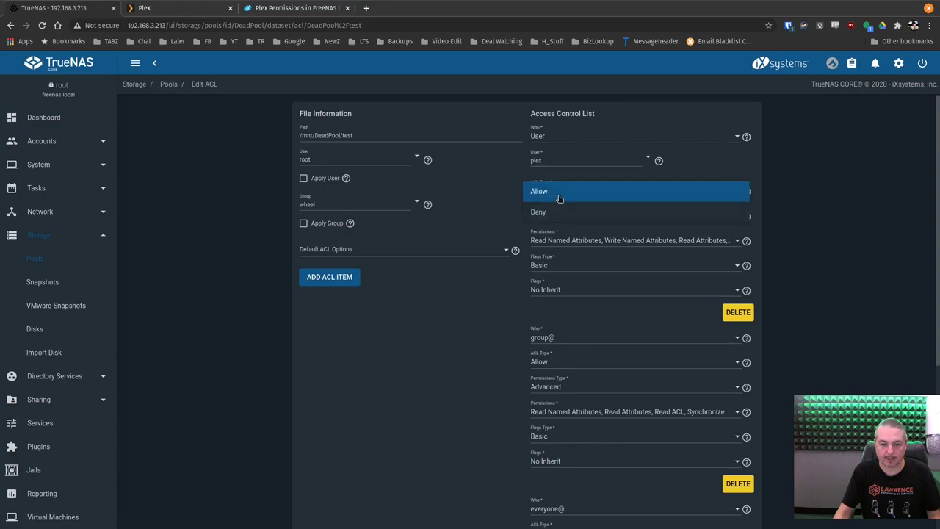
{"action": "left_click", "coordinate": [559, 194]}
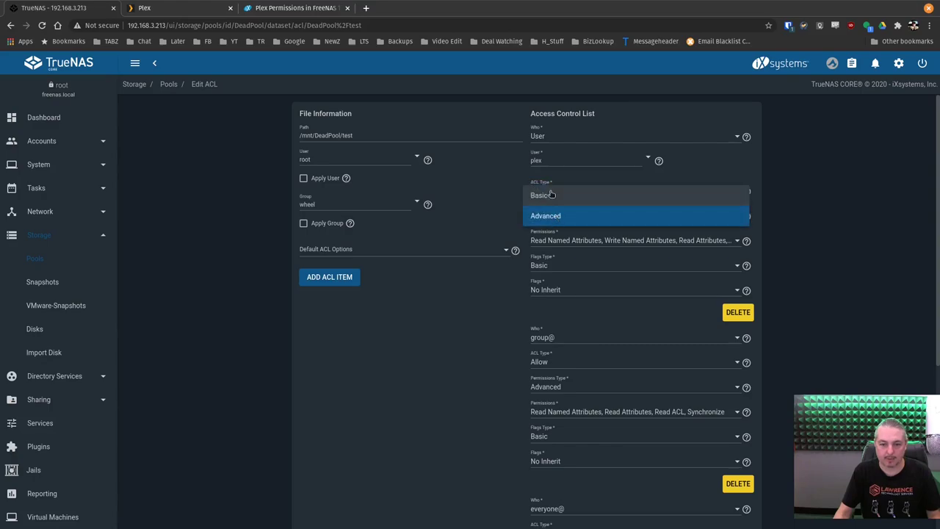
{"action": "left_click", "coordinate": [552, 195]}
{"action": "left_click", "coordinate": [550, 233]}
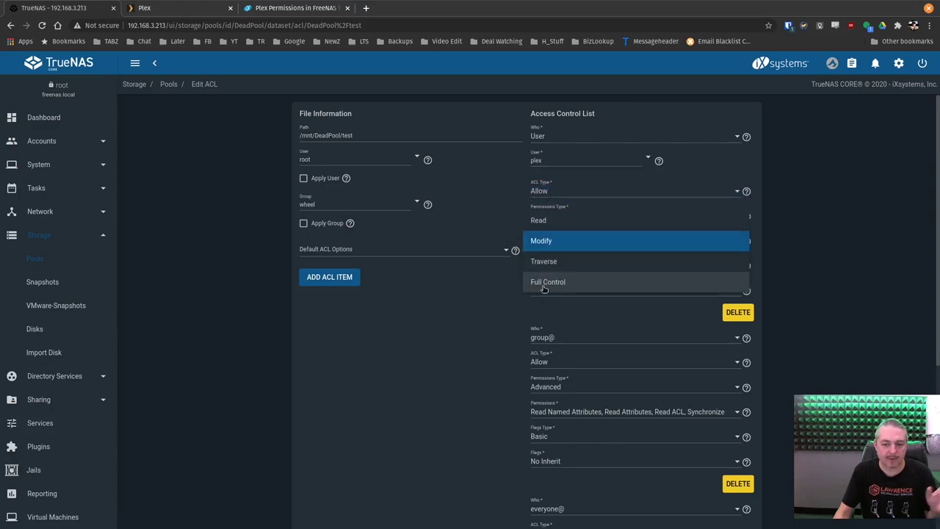
{"action": "left_click", "coordinate": [544, 282]}
Change the group@ entry's subject to the plex group
{"action": "scroll", "coordinate": [544, 287], "scroll_direction": "down", "scroll_amount": 1}
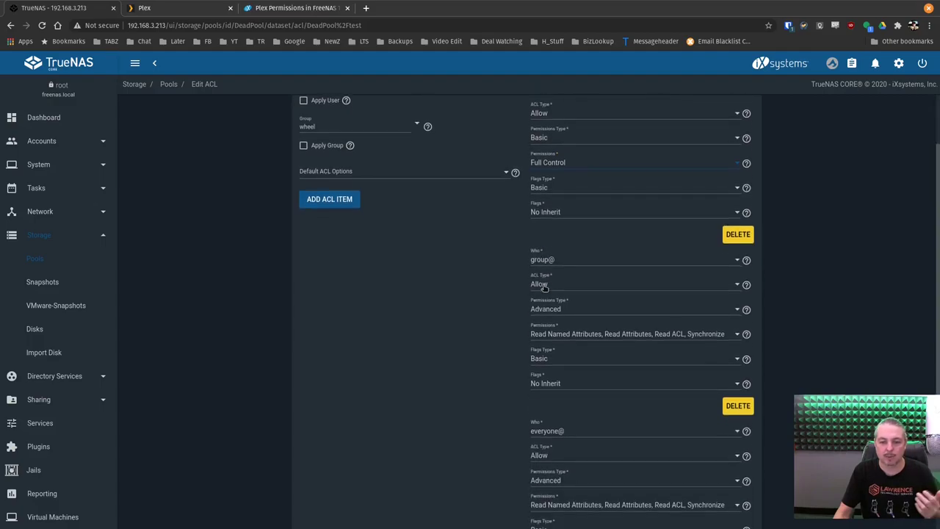
{"action": "scroll", "coordinate": [543, 287], "scroll_direction": "down", "scroll_amount": 1}
{"action": "left_click", "coordinate": [556, 187]}
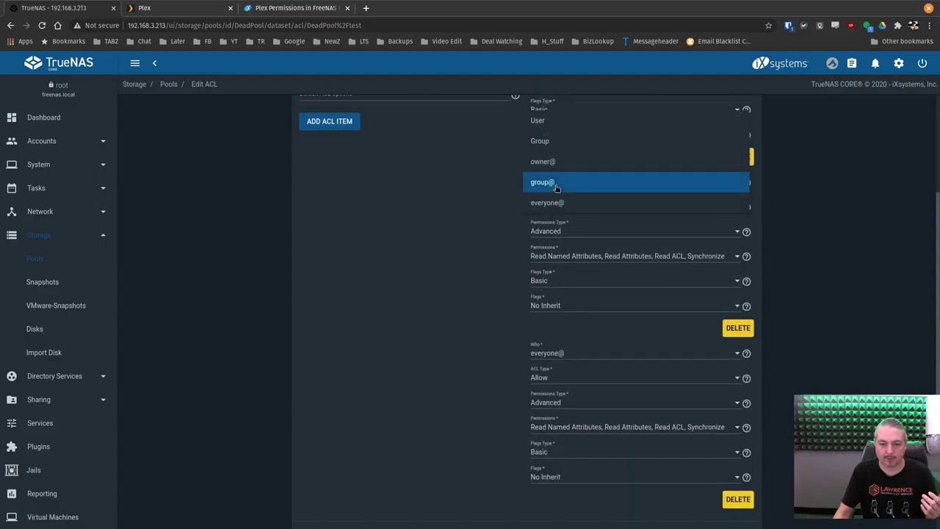
{"action": "left_click", "coordinate": [551, 140]}
{"action": "left_click", "coordinate": [553, 206]}
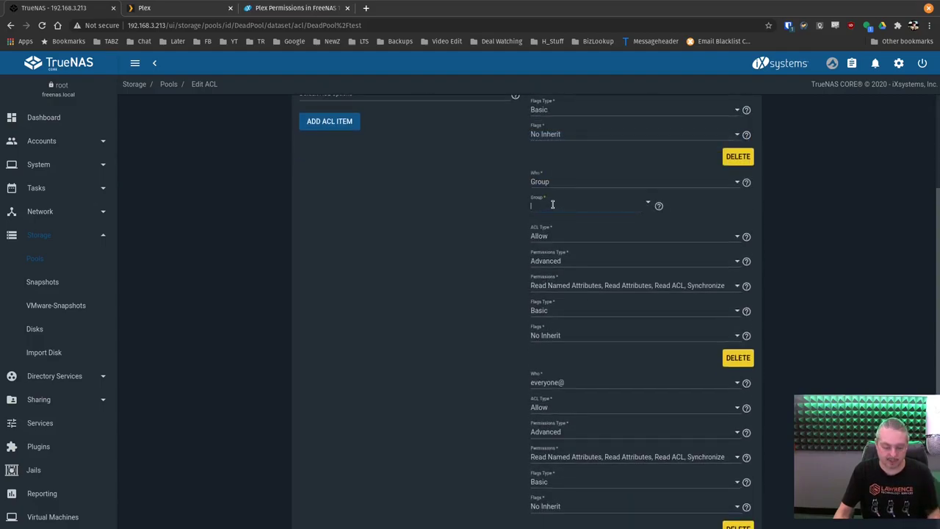
{"action": "type", "text": "ple"}
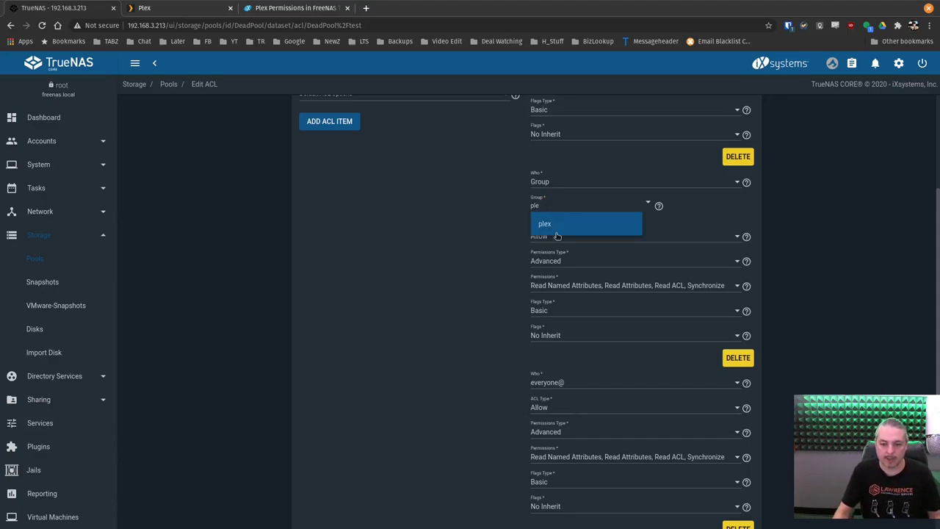
{"action": "left_click", "coordinate": [556, 232]}
{"action": "left_click", "coordinate": [545, 281]}
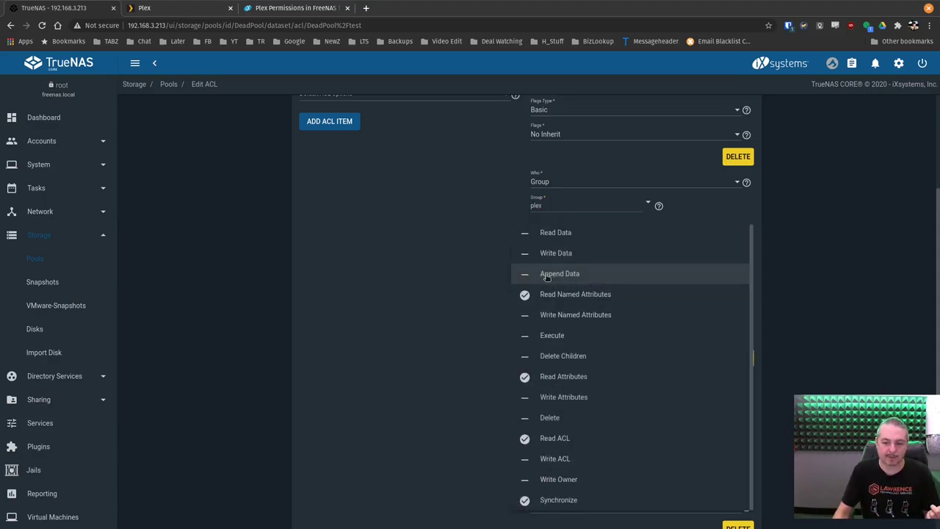
{"action": "left_click", "coordinate": [482, 231]}
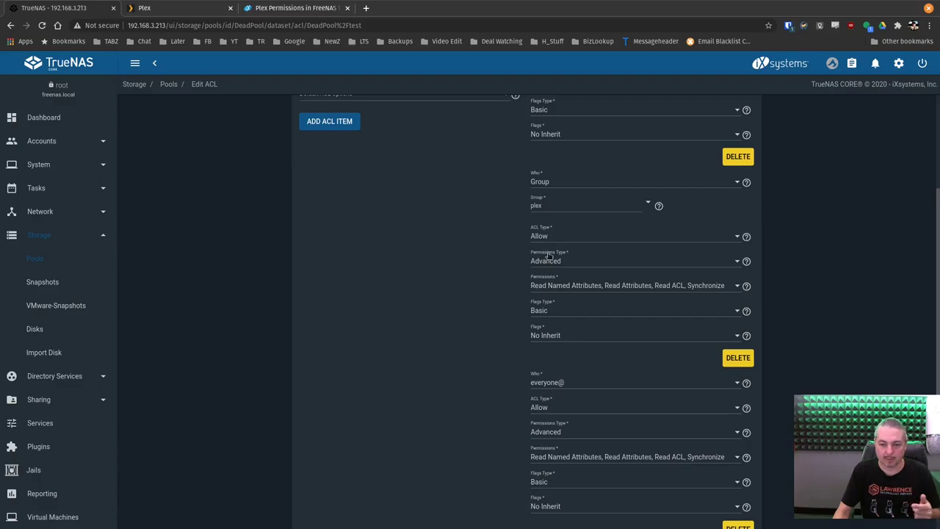
Give the plex group entry Allow, Basic Full Control permissions with Inherit flags
{"action": "left_click", "coordinate": [550, 235]}
{"action": "left_click", "coordinate": [553, 232]}
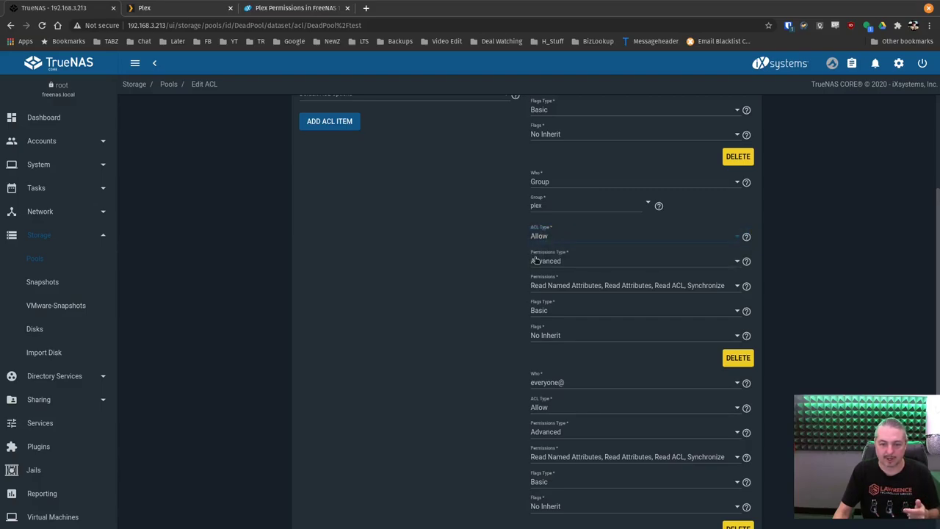
{"action": "left_click", "coordinate": [539, 261]}
{"action": "left_click", "coordinate": [544, 245]}
{"action": "left_click", "coordinate": [545, 283]}
{"action": "left_click", "coordinate": [546, 329]}
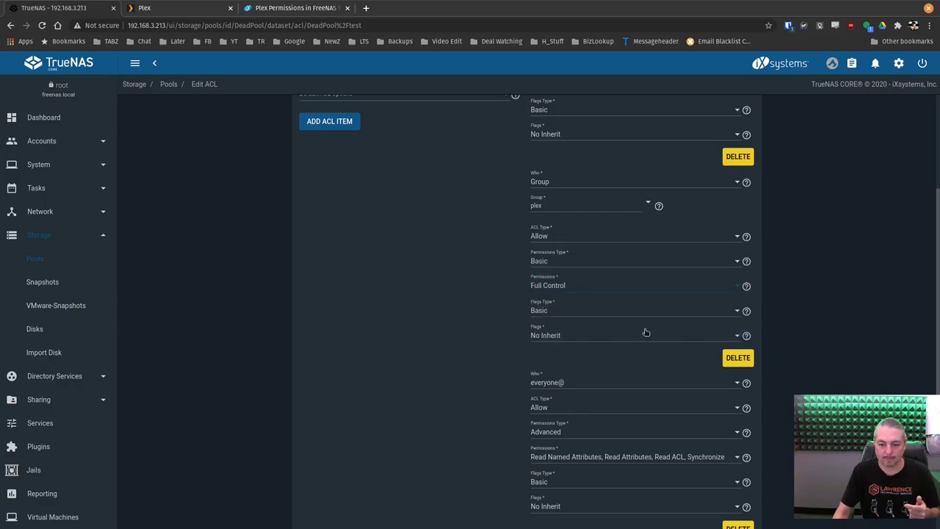
{"action": "left_click", "coordinate": [542, 338]}
{"action": "left_click", "coordinate": [550, 316]}
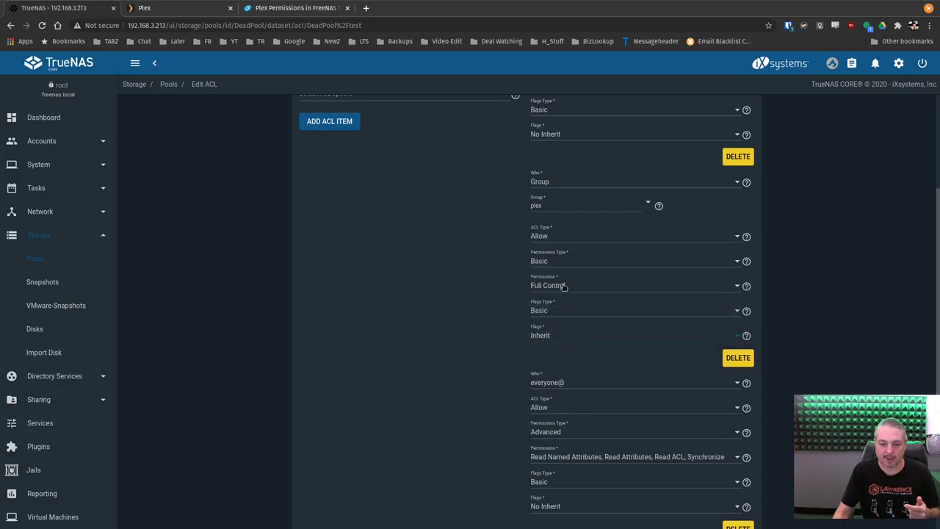
{"action": "scroll", "coordinate": [482, 310], "scroll_direction": "down", "scroll_amount": 3}
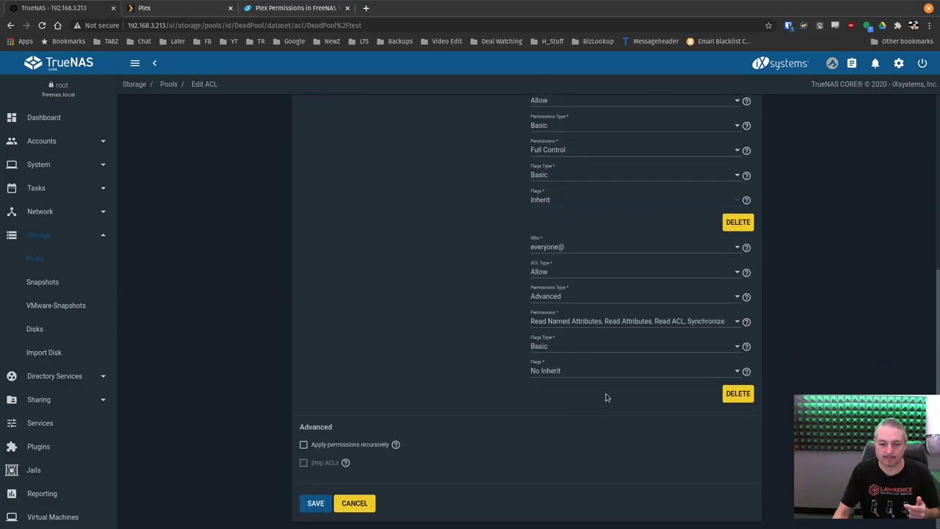
Delete the everyone@ entry and set the plex user entry's flags to Inherit
{"action": "left_click", "coordinate": [737, 394]}
{"action": "scroll", "coordinate": [615, 363], "scroll_direction": "up", "scroll_amount": 3}
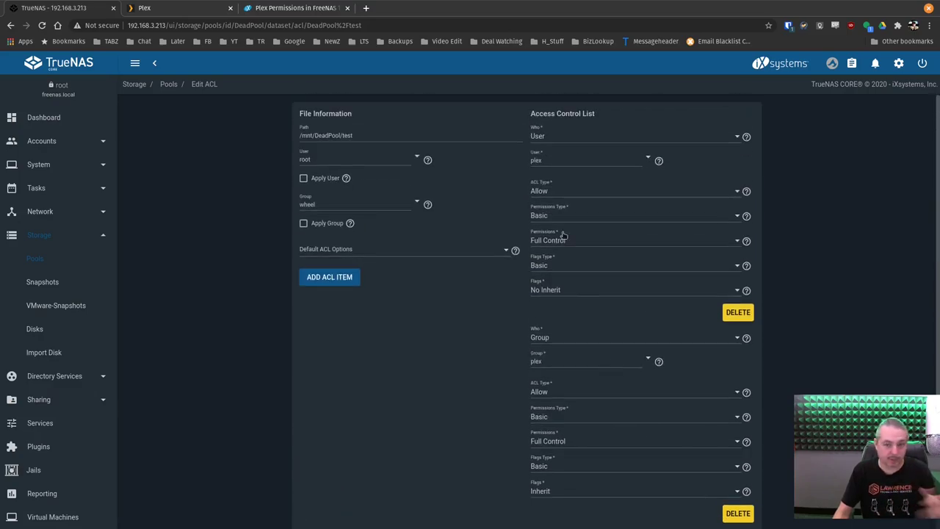
{"action": "scroll", "coordinate": [582, 195], "scroll_direction": "down", "scroll_amount": 3}
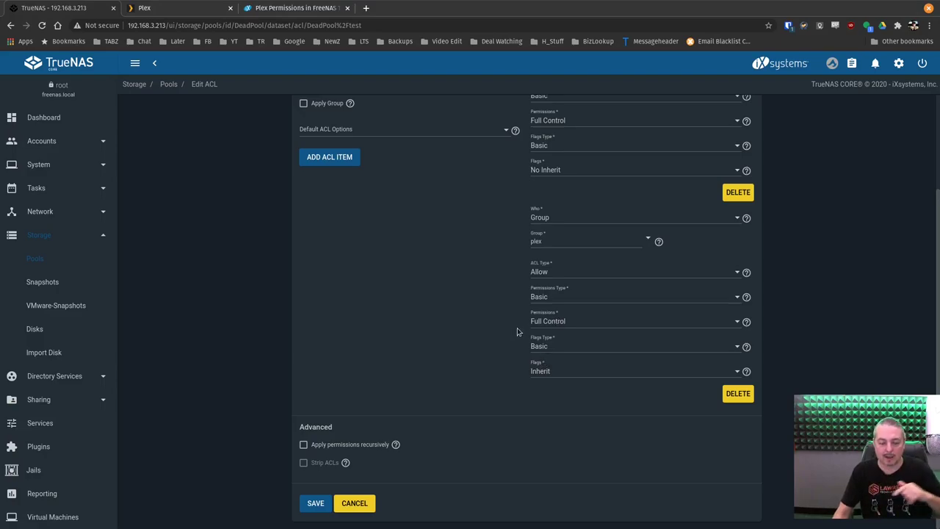
{"action": "scroll", "coordinate": [514, 330], "scroll_direction": "up", "scroll_amount": 3}
{"action": "left_click", "coordinate": [562, 274]}
{"action": "left_click", "coordinate": [564, 254]}
Enable Apply permissions recursively, confirm the warning, and save the test dataset's ACL
{"action": "scroll", "coordinate": [567, 153], "scroll_direction": "up", "scroll_amount": 1}
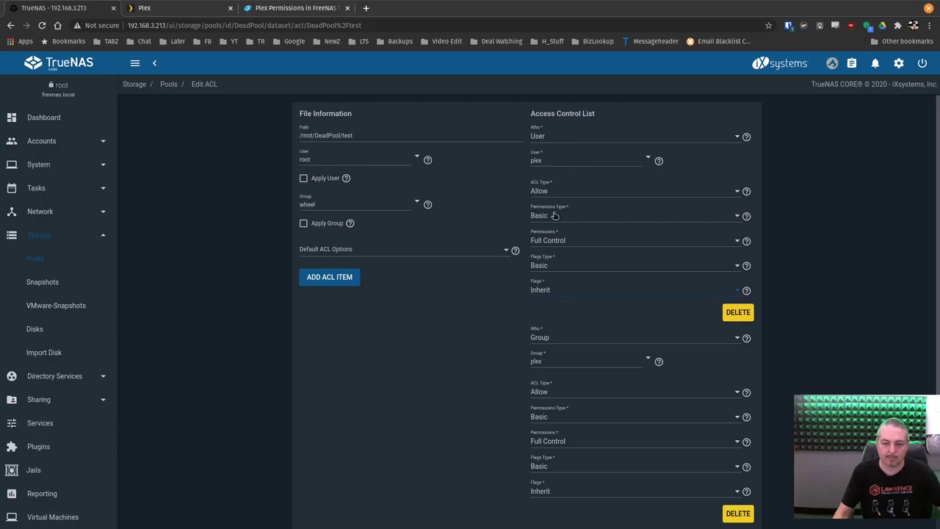
{"action": "scroll", "coordinate": [551, 219], "scroll_direction": "down", "scroll_amount": 1}
{"action": "scroll", "coordinate": [555, 232], "scroll_direction": "down", "scroll_amount": 2}
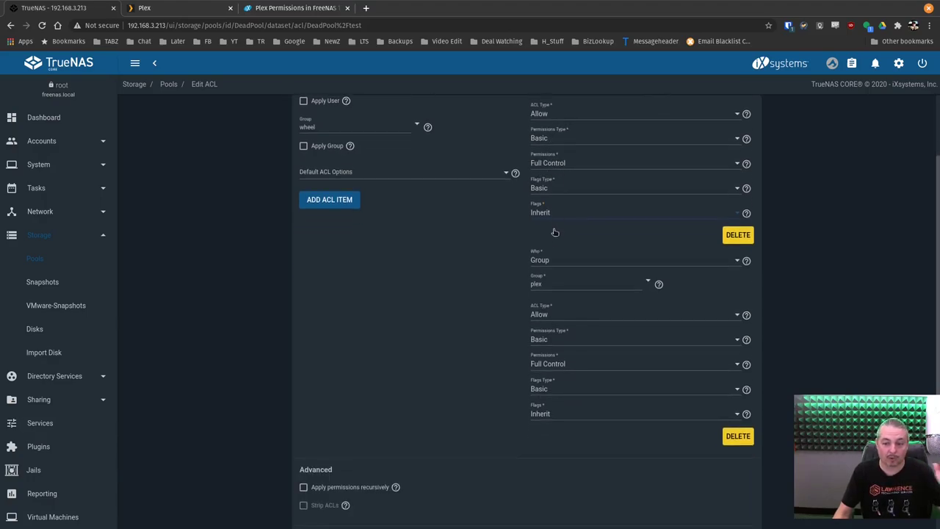
{"action": "scroll", "coordinate": [554, 232], "scroll_direction": "down", "scroll_amount": 2}
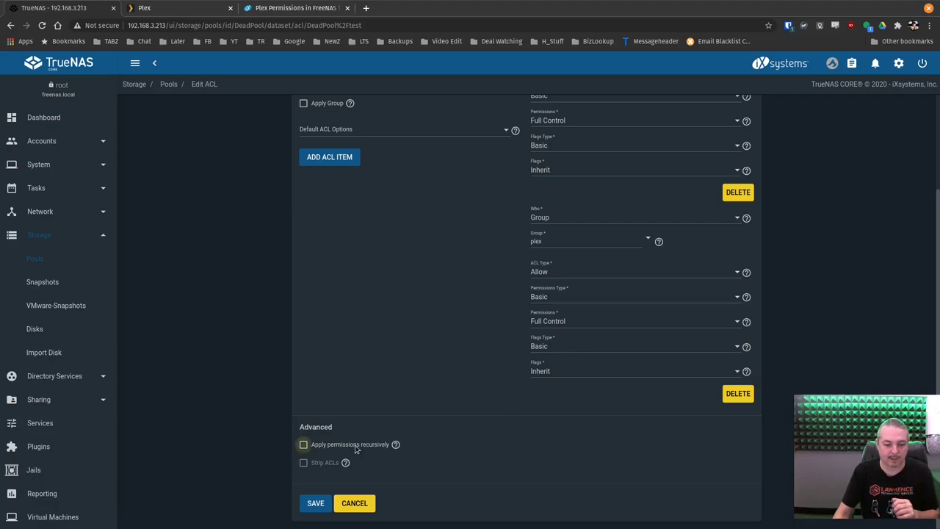
{"action": "left_click", "coordinate": [303, 444]}
{"action": "left_click", "coordinate": [361, 320]}
{"action": "left_click", "coordinate": [580, 319]}
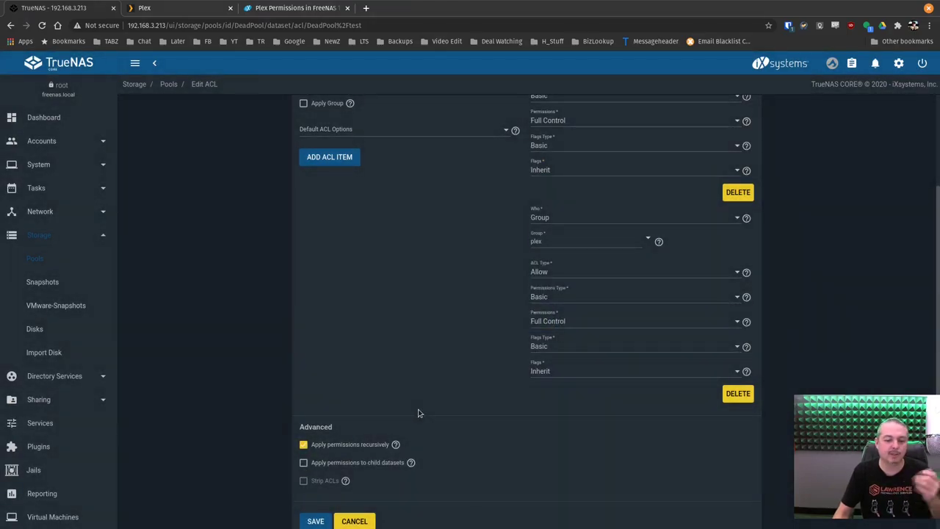
{"action": "scroll", "coordinate": [419, 414], "scroll_direction": "down", "scroll_amount": 1}
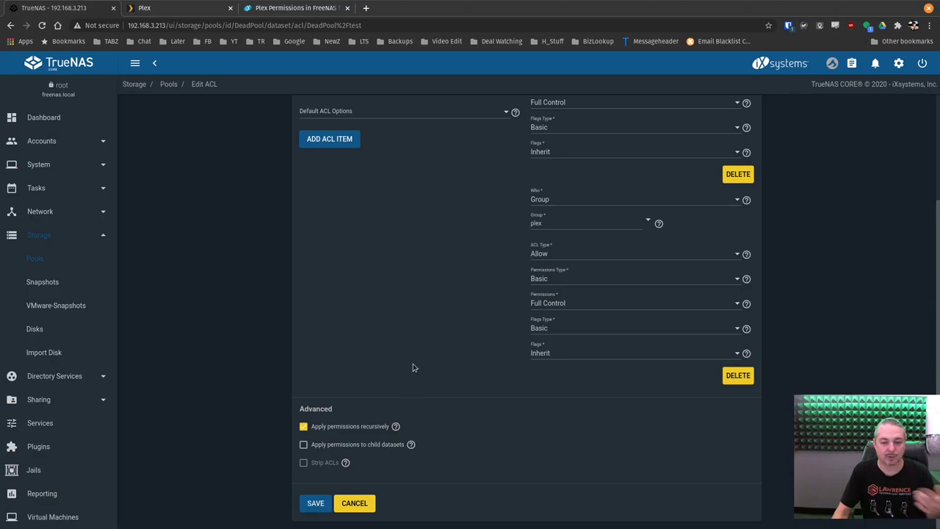
{"action": "scroll", "coordinate": [412, 363], "scroll_direction": "up", "scroll_amount": 2}
{"action": "scroll", "coordinate": [418, 388], "scroll_direction": "down", "scroll_amount": 2}
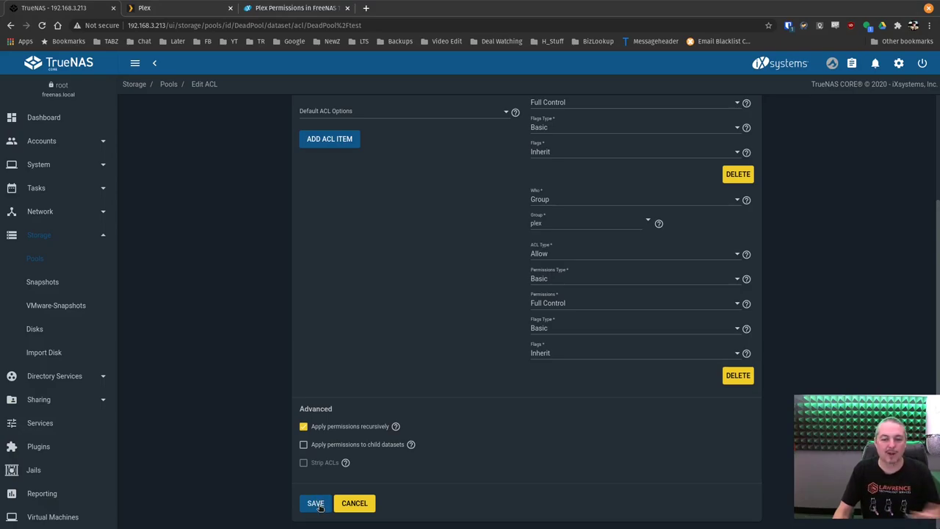
{"action": "left_click", "coordinate": [316, 504]}
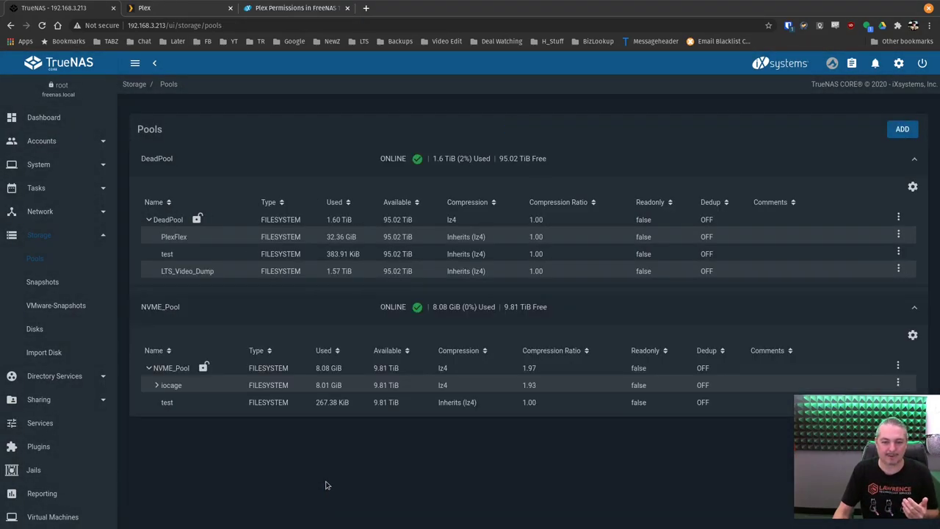
{"action": "left_click", "coordinate": [600, 221]}
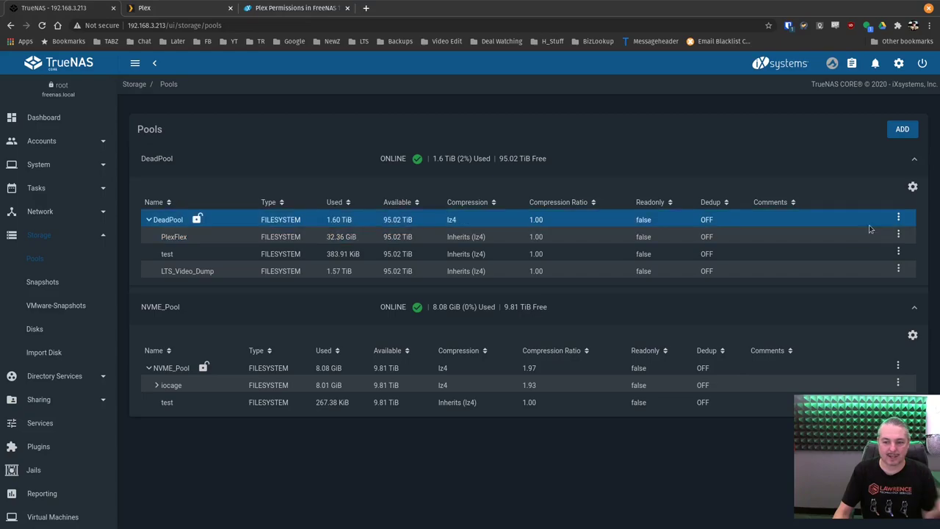
{"action": "left_click", "coordinate": [904, 234]}
{"action": "left_click", "coordinate": [903, 234]}
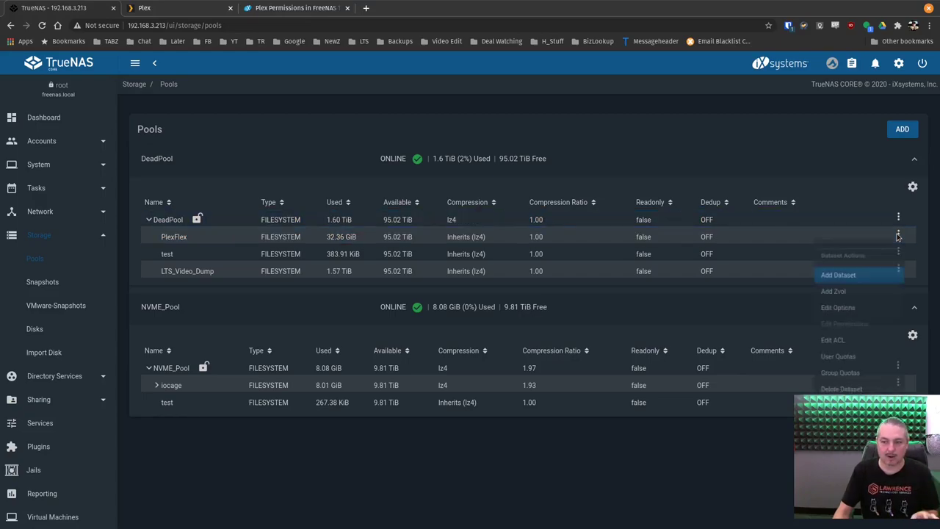
{"action": "left_click", "coordinate": [874, 347]}
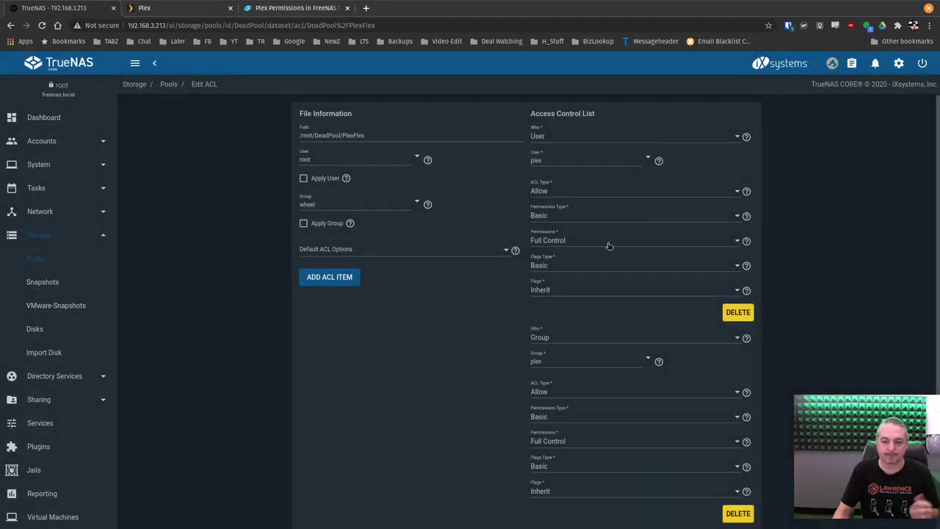
{"action": "scroll", "coordinate": [607, 248], "scroll_direction": "down", "scroll_amount": 3}
{"action": "scroll", "coordinate": [551, 392], "scroll_direction": "up", "scroll_amount": 3}
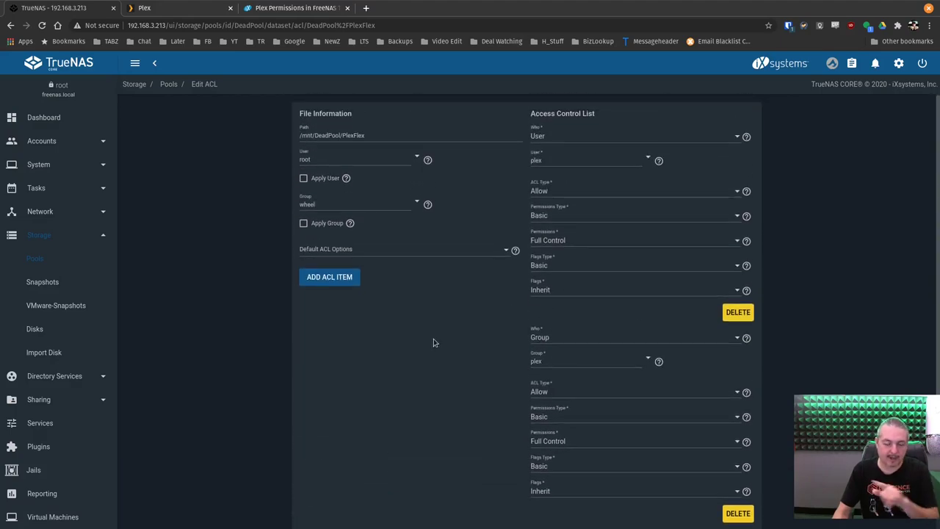
{"action": "scroll", "coordinate": [433, 342], "scroll_direction": "down", "scroll_amount": 5}
{"action": "left_click", "coordinate": [361, 504]}
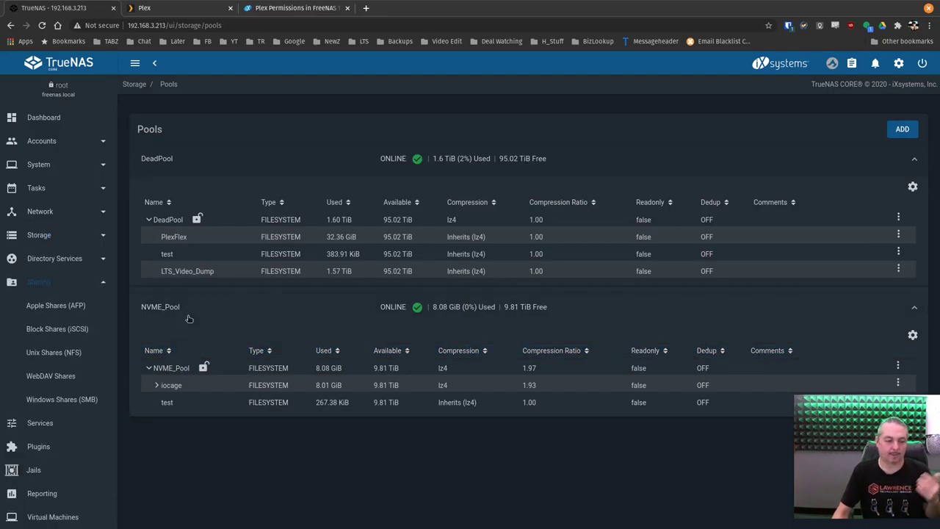
Open the Edit form for the PlexFlex share under Windows Shares (SMB)
{"action": "left_click", "coordinate": [53, 400]}
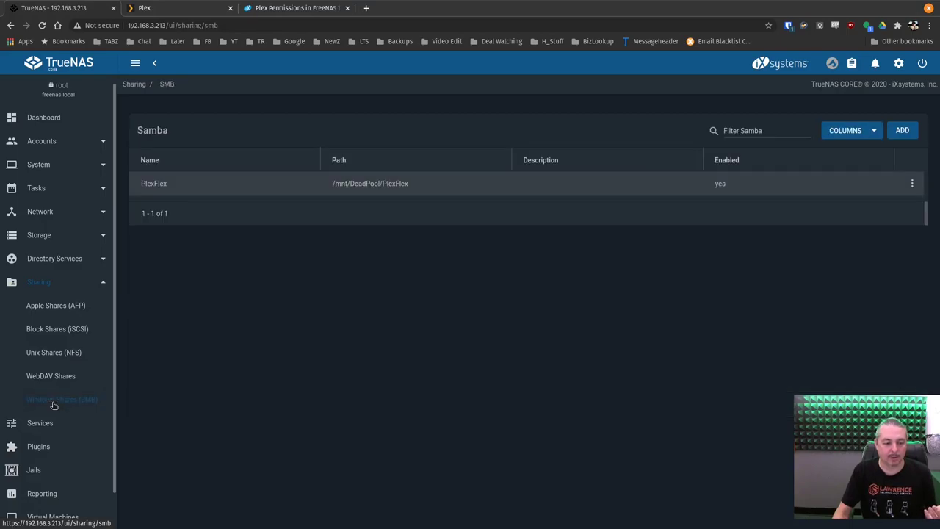
{"action": "left_click", "coordinate": [913, 184]}
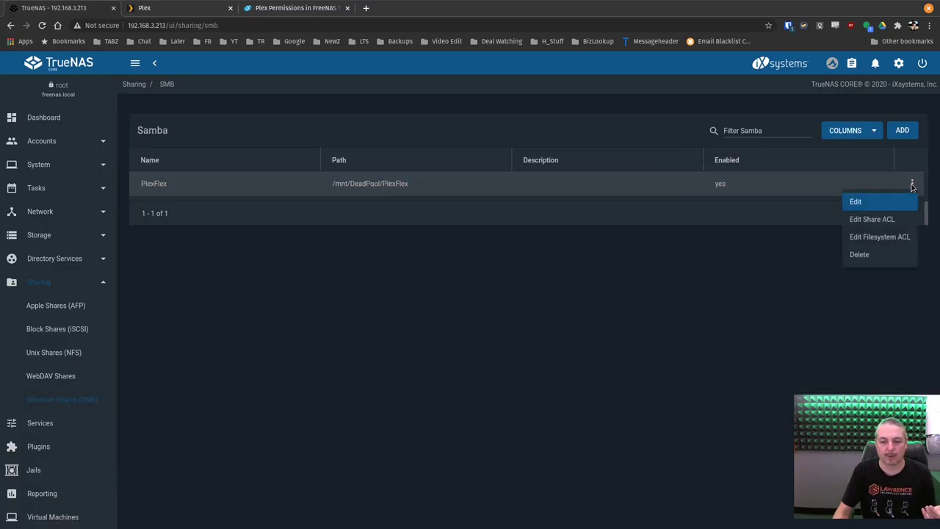
{"action": "left_click", "coordinate": [856, 203]}
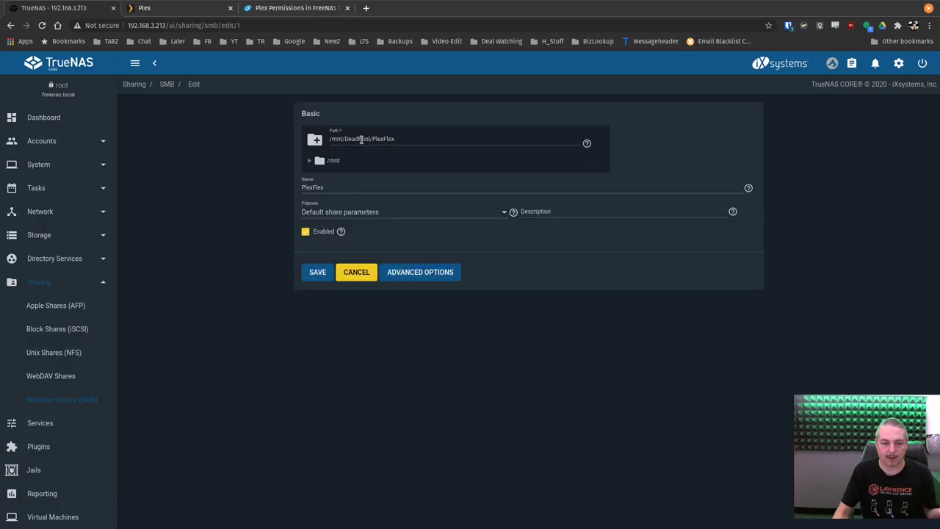
Start a new SMB share on /mnt/DeadPool/PlexFlex with default share parameters
{"action": "left_click", "coordinate": [352, 272]}
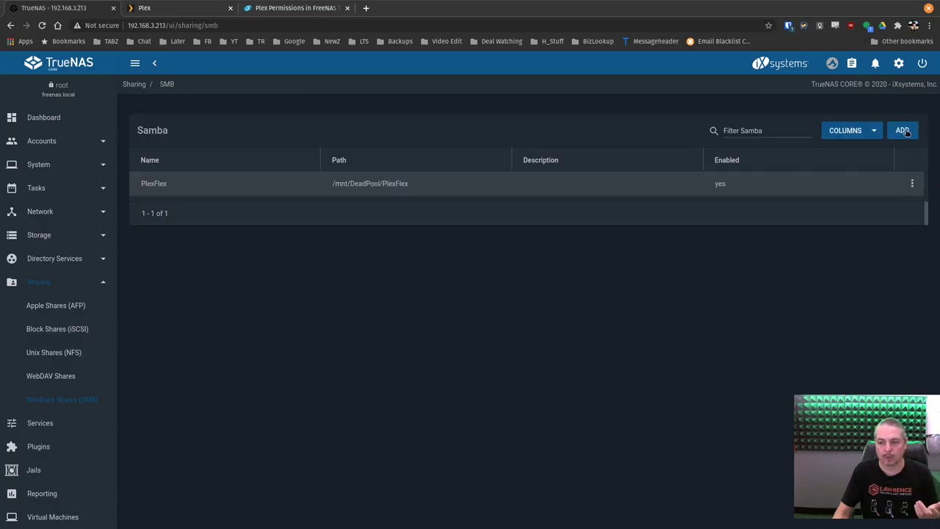
{"action": "left_click", "coordinate": [902, 131]}
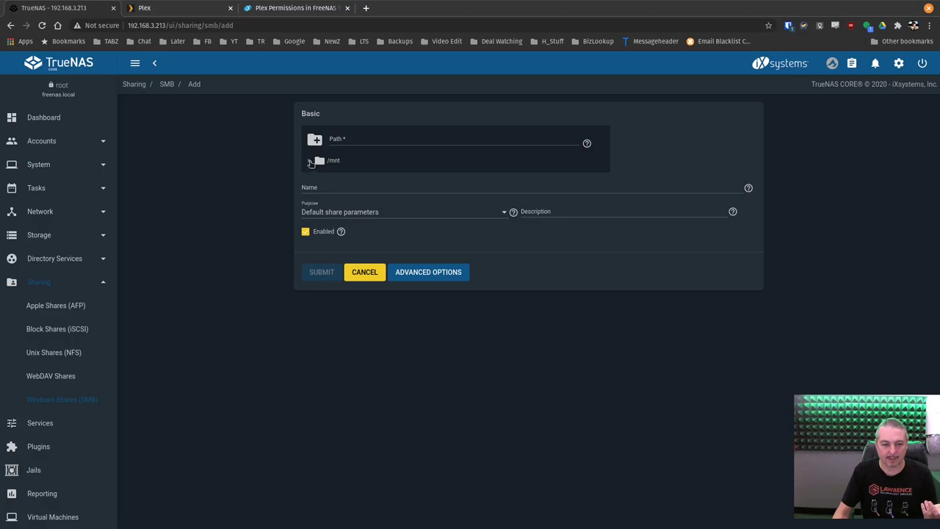
{"action": "left_click", "coordinate": [310, 161]}
{"action": "left_click", "coordinate": [319, 175]}
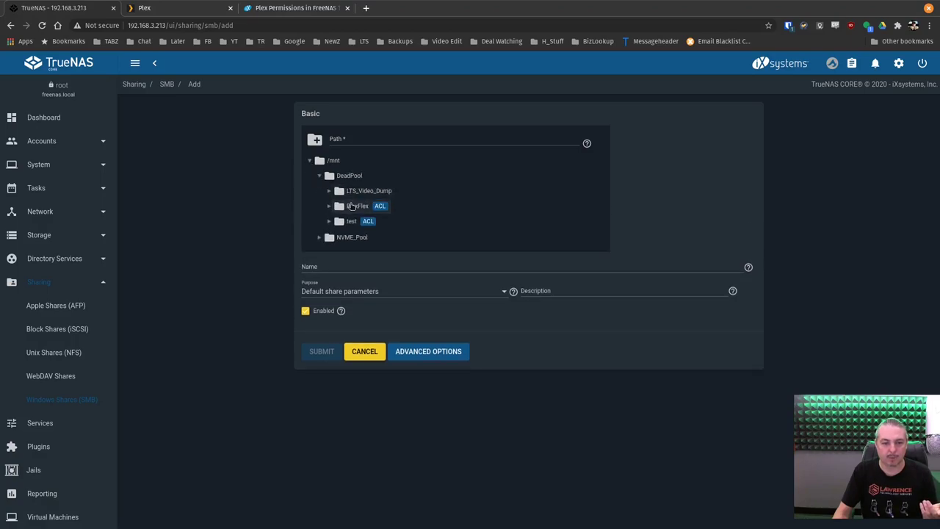
{"action": "left_click", "coordinate": [353, 206]}
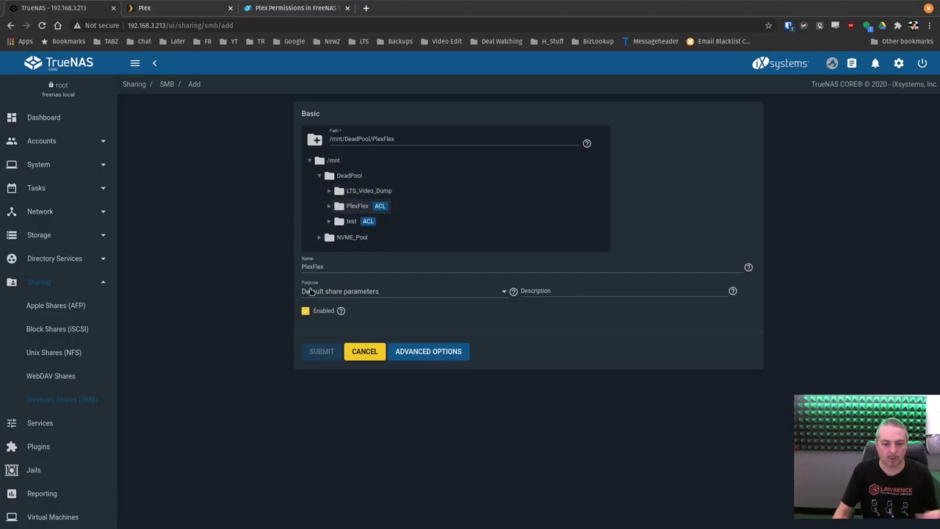
{"action": "left_click", "coordinate": [431, 298]}
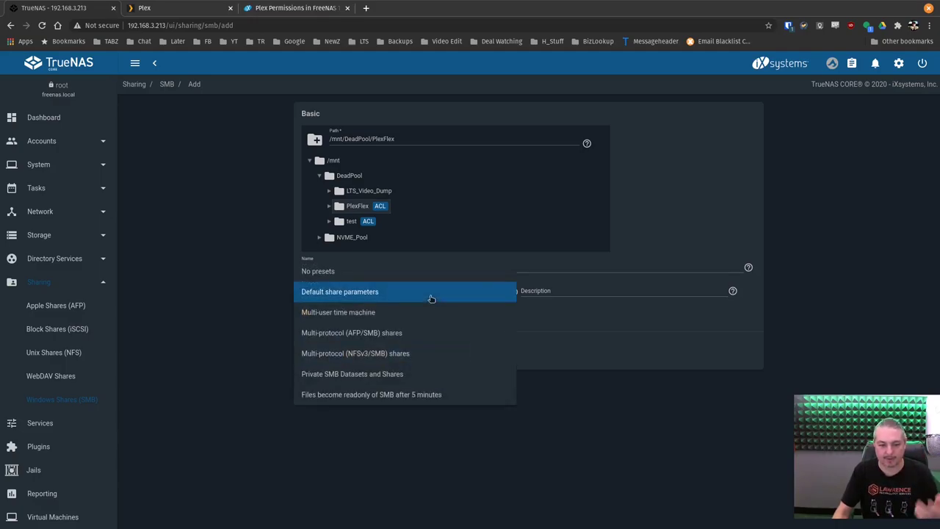
{"action": "left_click", "coordinate": [431, 298]}
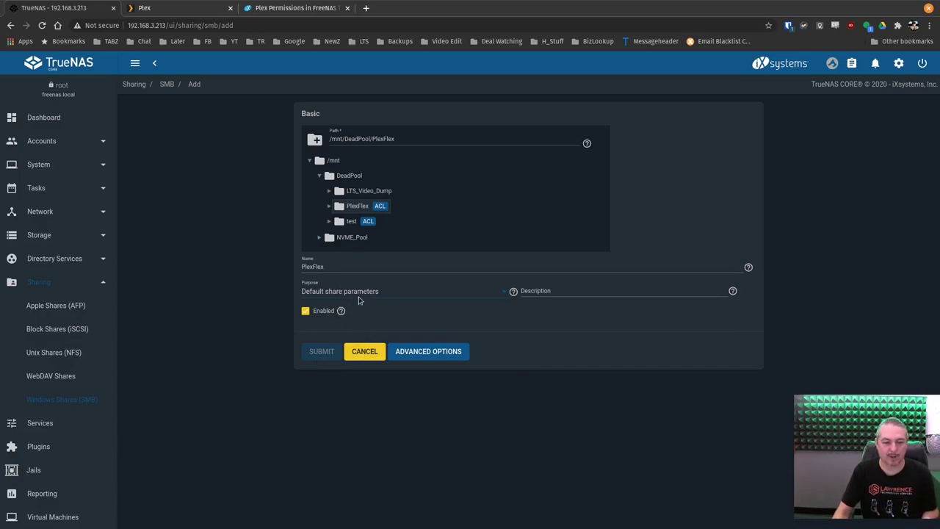
Repoint the share to the test dataset as PlexFlex2, then cancel the form
{"action": "left_click", "coordinate": [350, 221]}
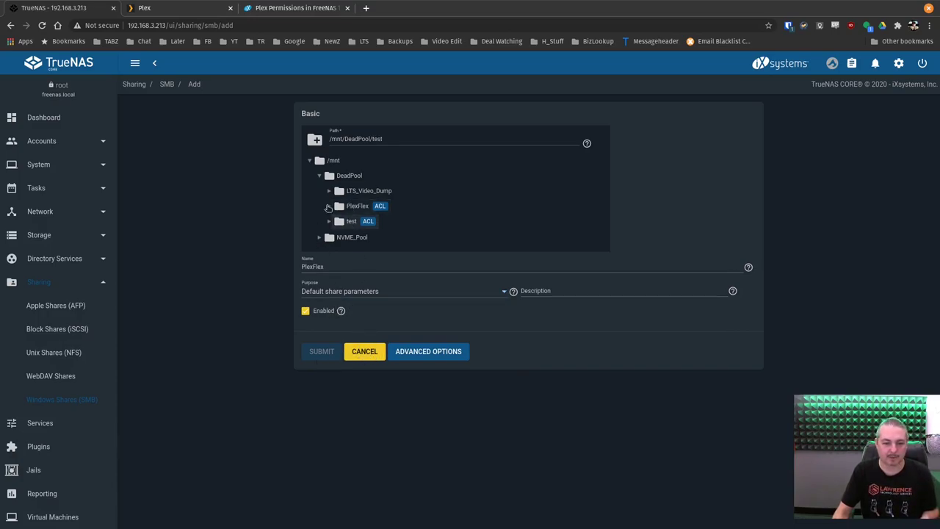
{"action": "left_click", "coordinate": [332, 222]}
{"action": "type", "text": "2"}
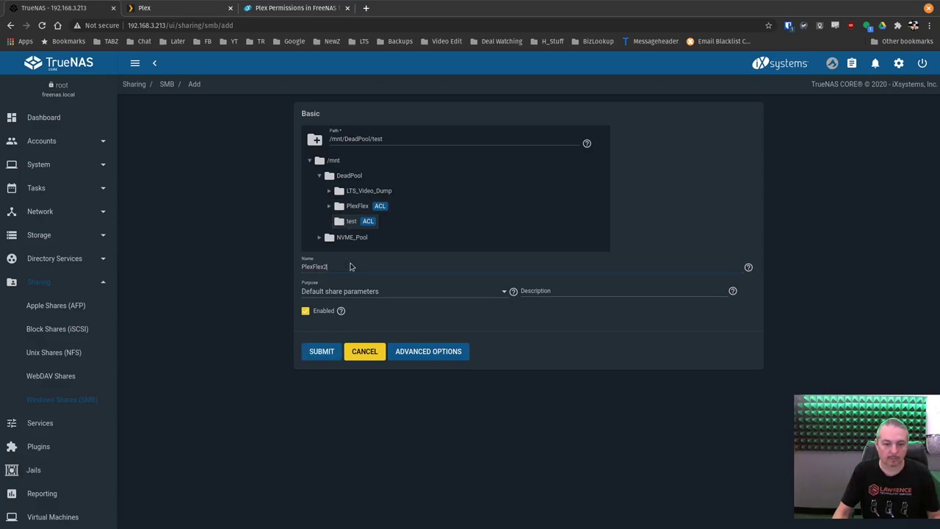
{"action": "left_click", "coordinate": [364, 352]}
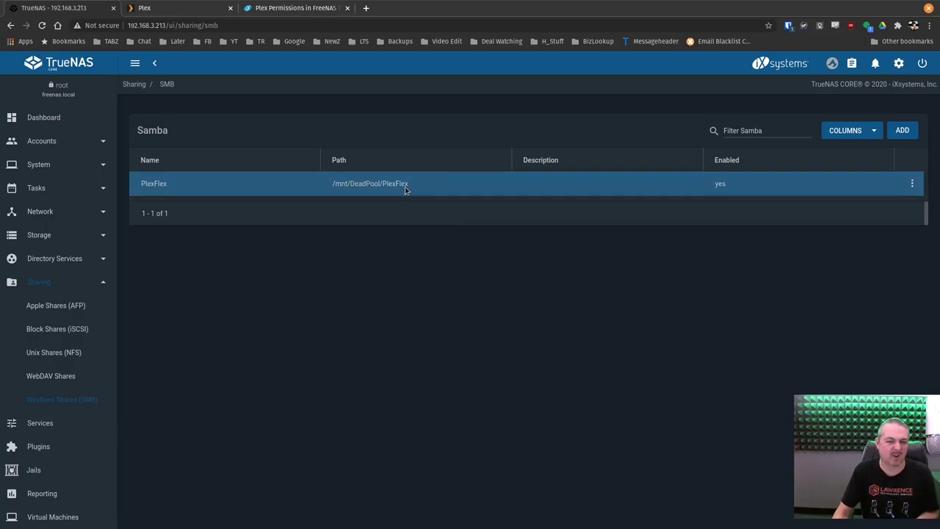
{"action": "double_click", "coordinate": [365, 183]}
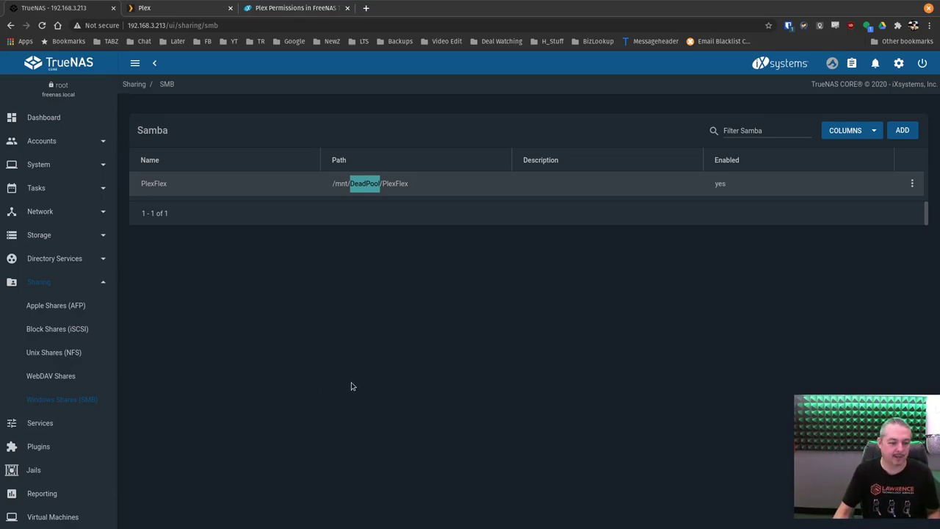
In Files, connect to smb://192.168.3.213 and open the PlexFlex share
{"action": "key", "text": "alt+Tab"}
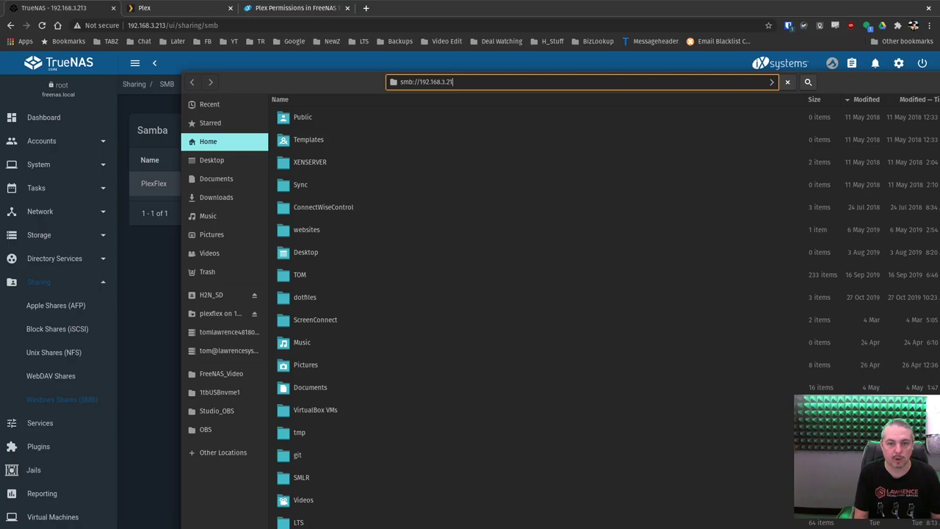
{"action": "key", "text": "Return"}
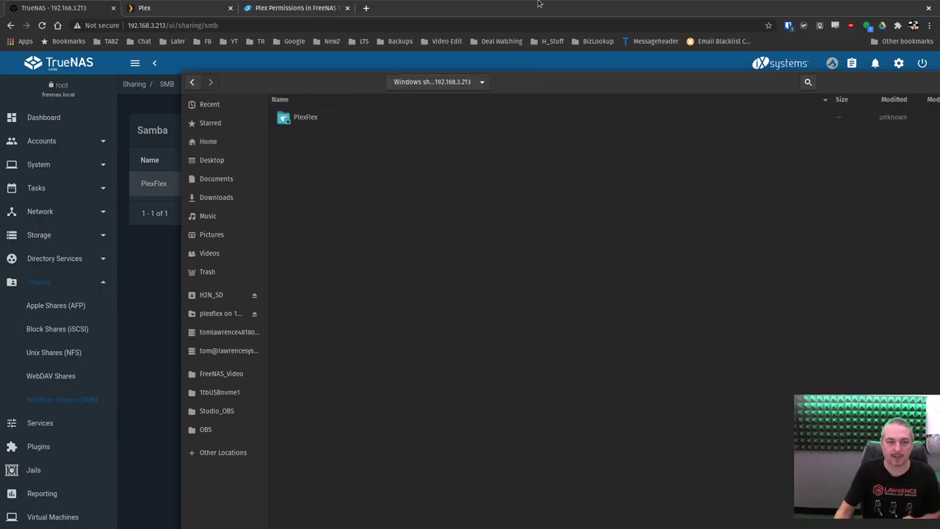
{"action": "double_click", "coordinate": [305, 117]}
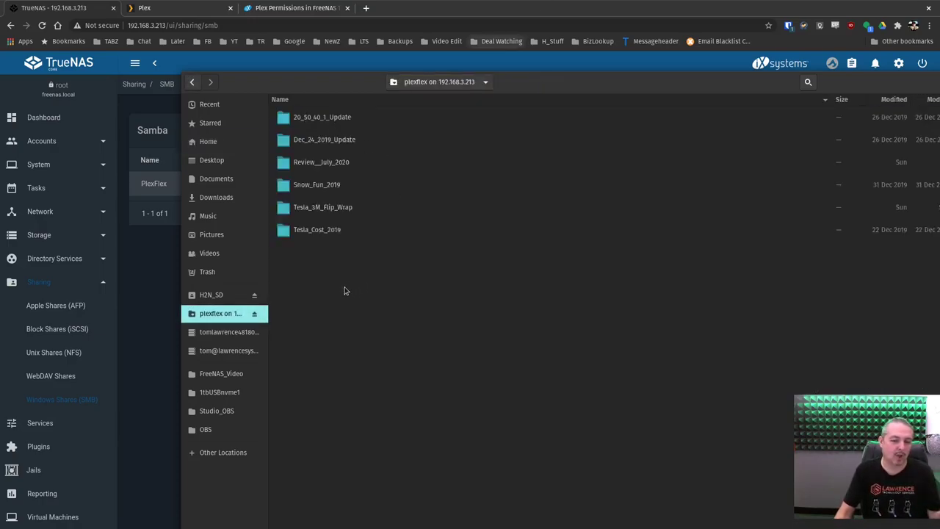
{"action": "left_click_drag", "start_coordinate": [589, 89], "coordinate": [573, 110]}
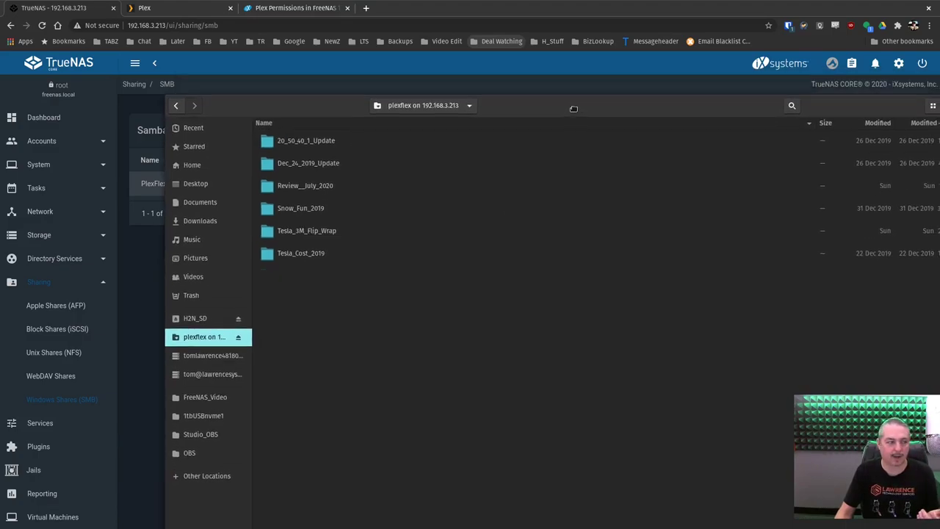
Create a new folder in the share and name it Some_Data_Added
{"action": "right_click", "coordinate": [404, 290]}
{"action": "left_click", "coordinate": [440, 296]}
{"action": "type", "text": "Some Data"}
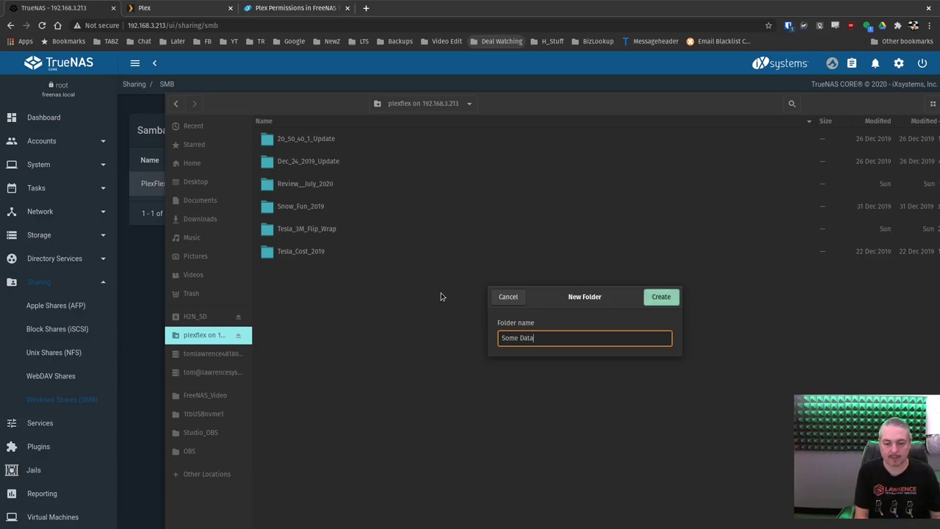
{"action": "key", "text": "Return"}
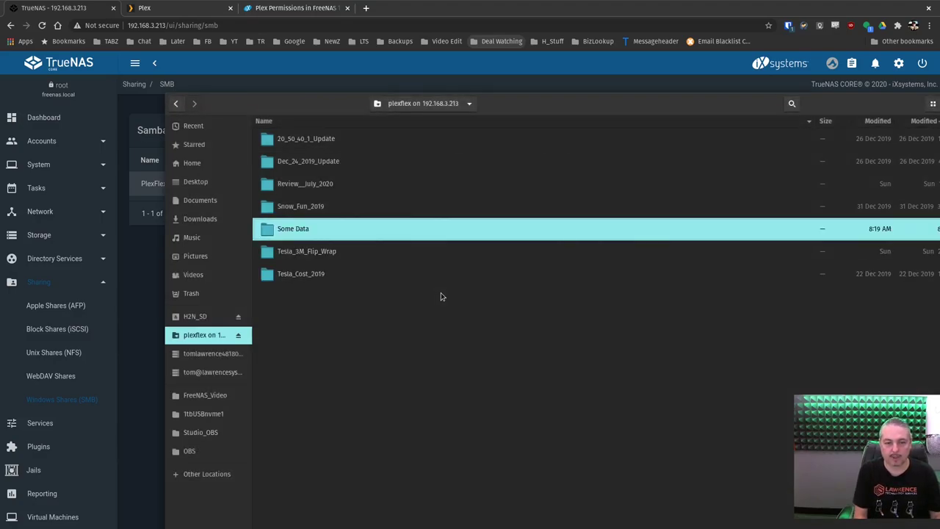
{"action": "key", "text": "BackSpace"}
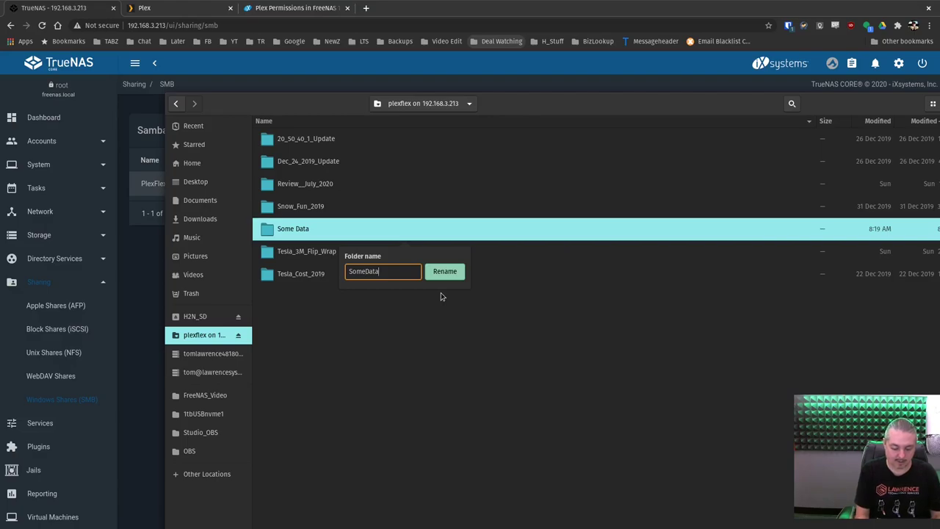
{"action": "type", "text": "_Adde"}
{"action": "type", "text": "d"}
{"action": "type", "text": "_"}
{"action": "key", "text": "Return"}
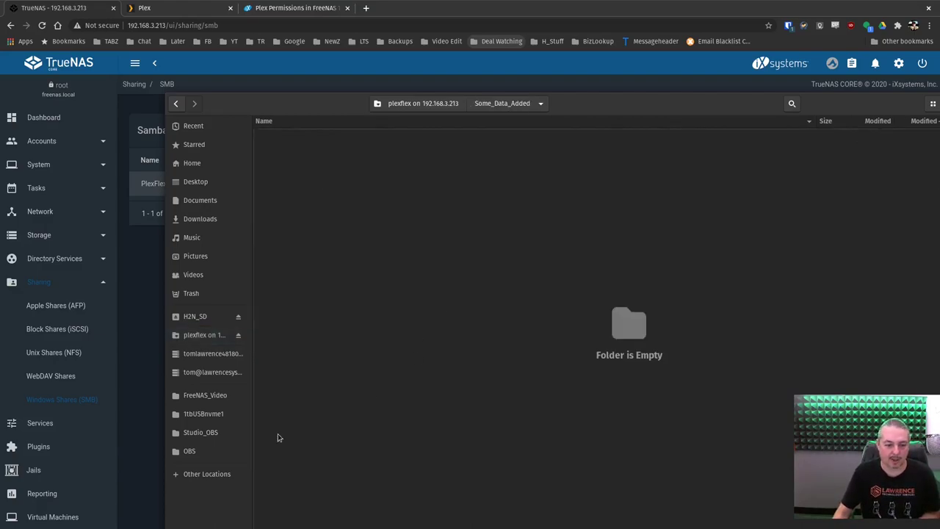
Open Studio_OBS in a new tab and select the four 2020-07-21 mp4 recordings
{"action": "right_click", "coordinate": [210, 437]}
{"action": "left_click", "coordinate": [235, 343]}
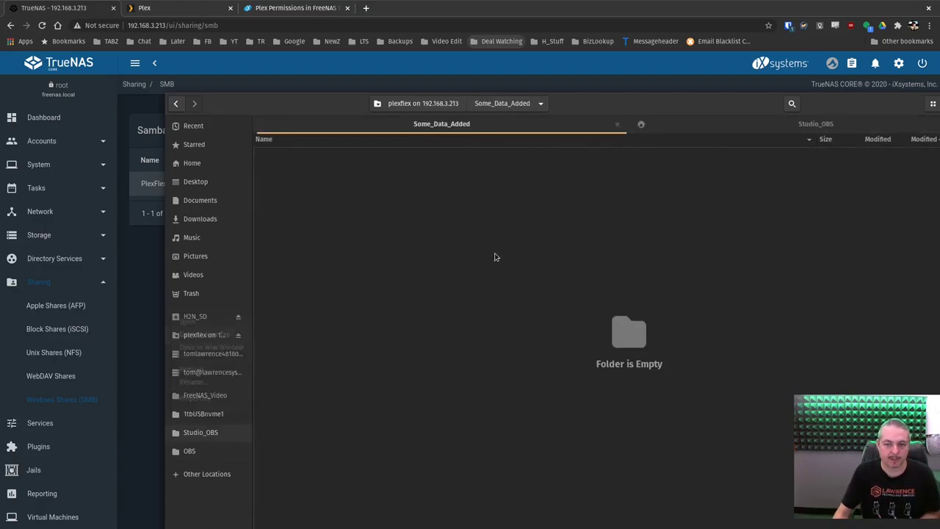
{"action": "left_click", "coordinate": [678, 120]}
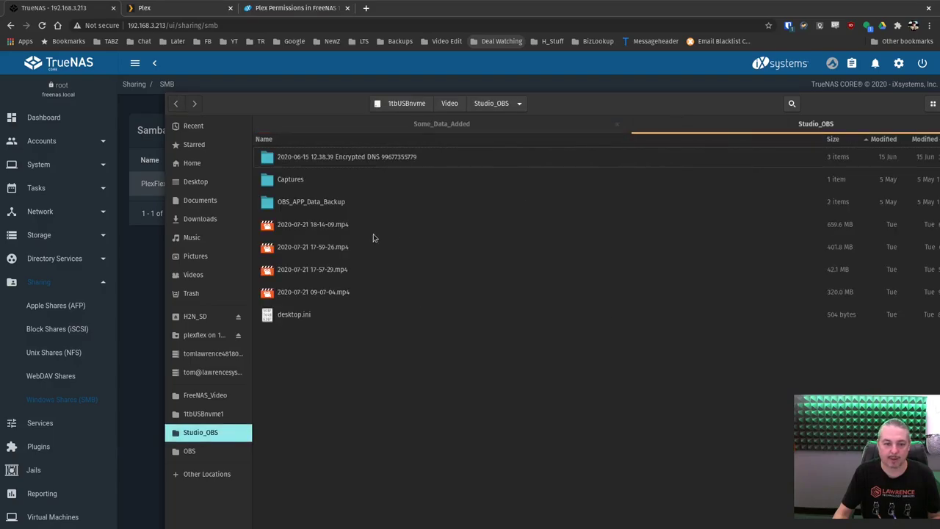
{"action": "left_click", "coordinate": [345, 224]}
{"action": "left_click", "coordinate": [319, 290], "text": "shift"}
{"action": "right_click", "coordinate": [325, 250]}
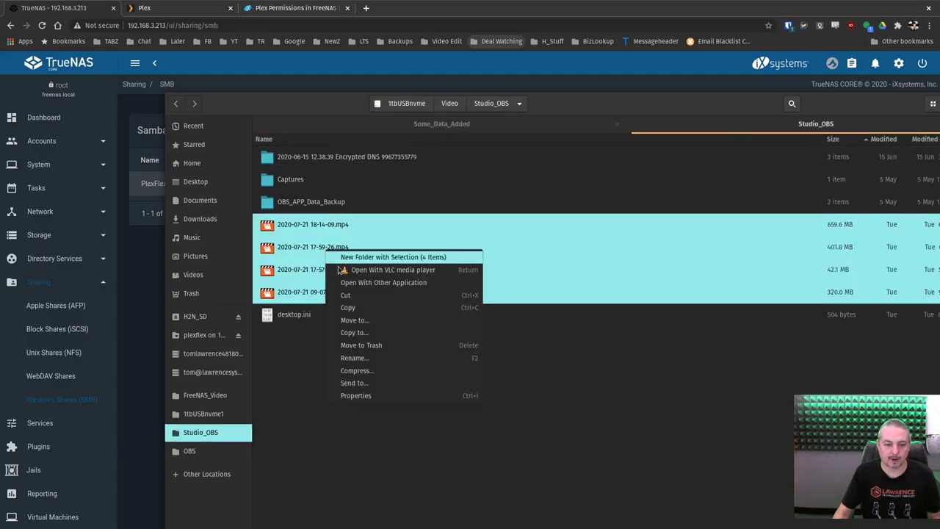
{"action": "key", "text": "Escape"}
{"action": "left_click", "coordinate": [441, 123]}
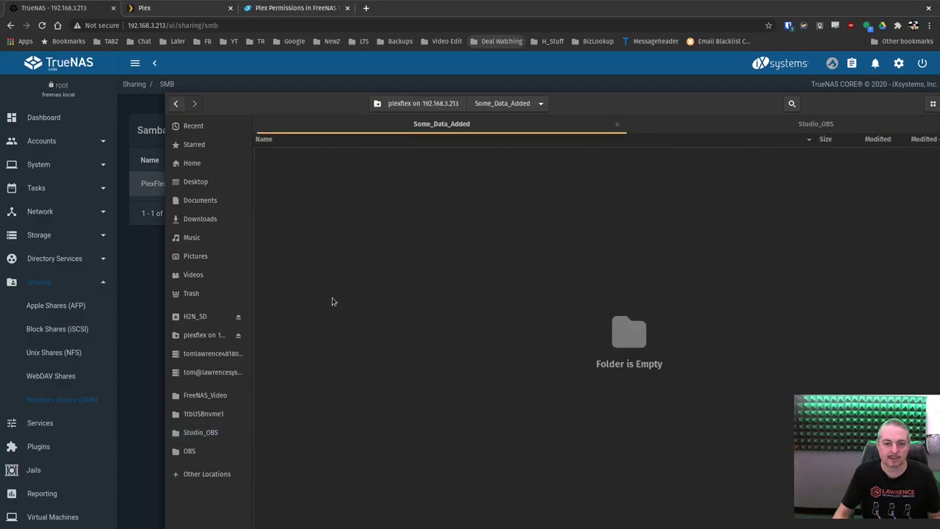
{"action": "right_click", "coordinate": [335, 300]}
{"action": "left_click", "coordinate": [340, 318]}
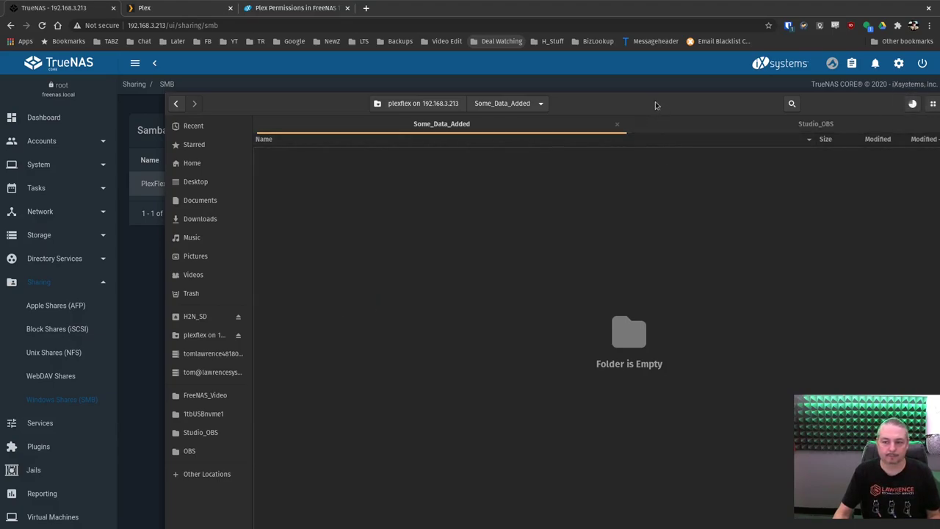
{"action": "left_click_drag", "start_coordinate": [653, 105], "coordinate": [598, 84]}
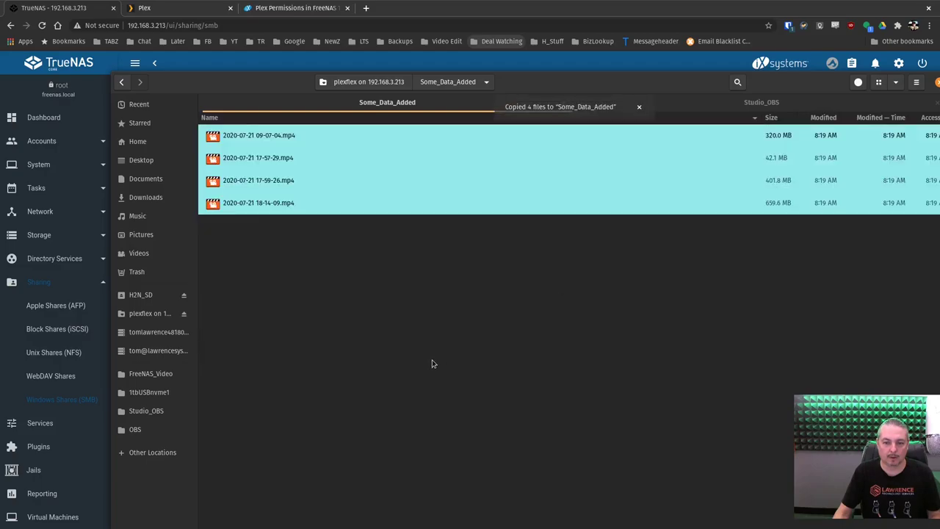
{"action": "left_click", "coordinate": [432, 358]}
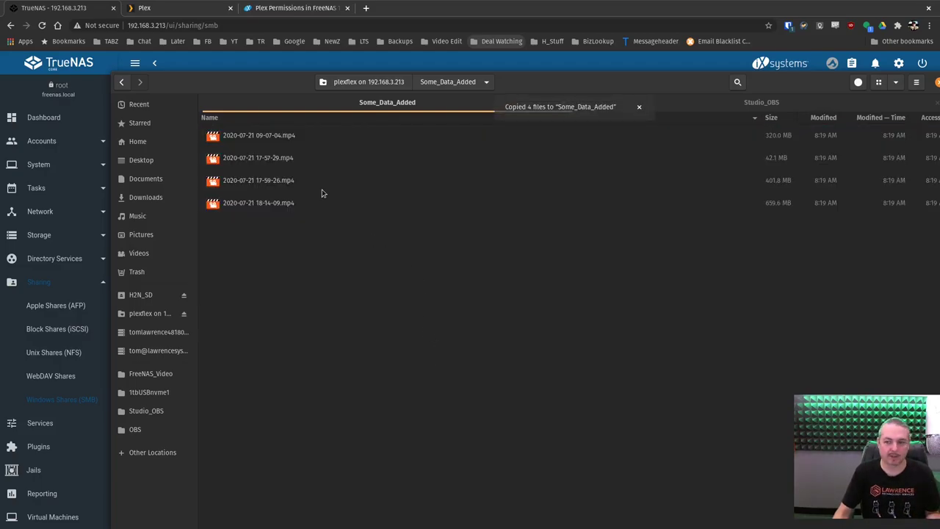
{"action": "left_click", "coordinate": [499, 176]}
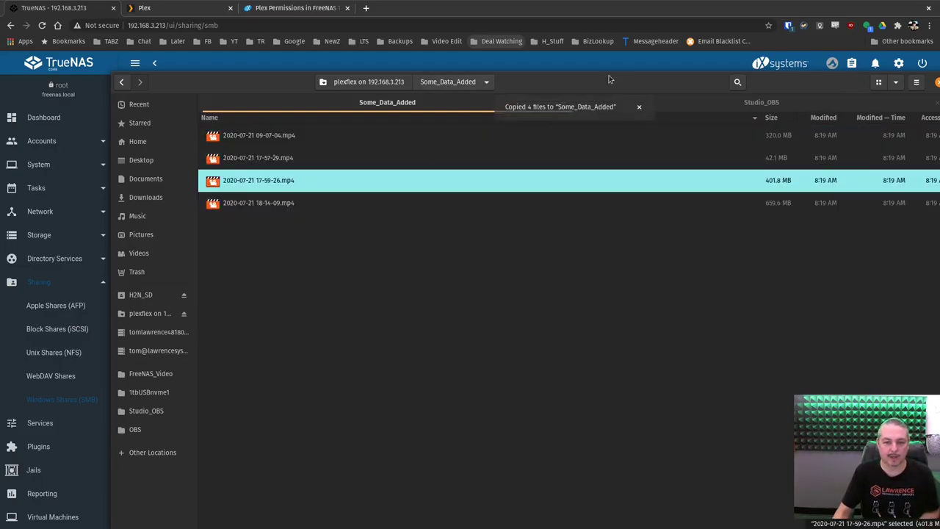
{"action": "left_click_drag", "start_coordinate": [675, 85], "coordinate": [74, 94]}
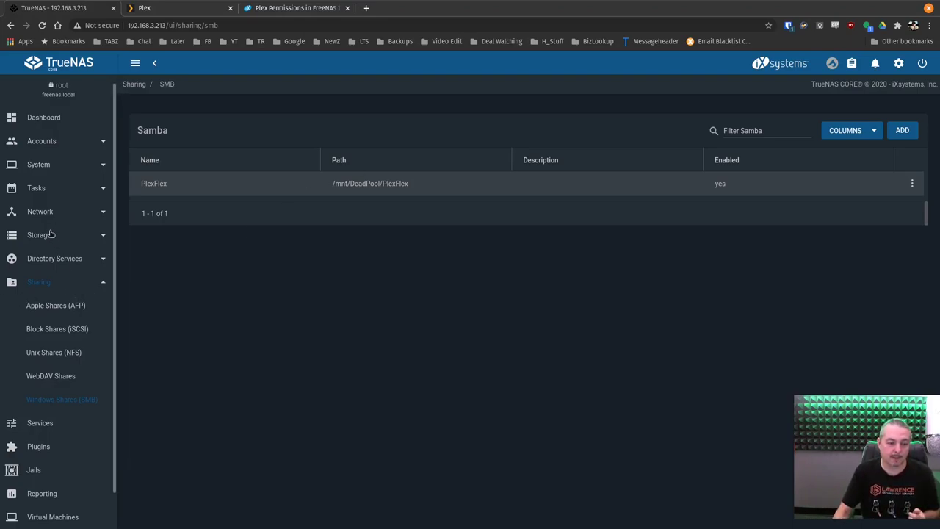
On the Plugins page, expand the PlexFlex jail and stop it
{"action": "scroll", "coordinate": [46, 329], "scroll_direction": "down", "scroll_amount": 1}
{"action": "left_click", "coordinate": [52, 417]}
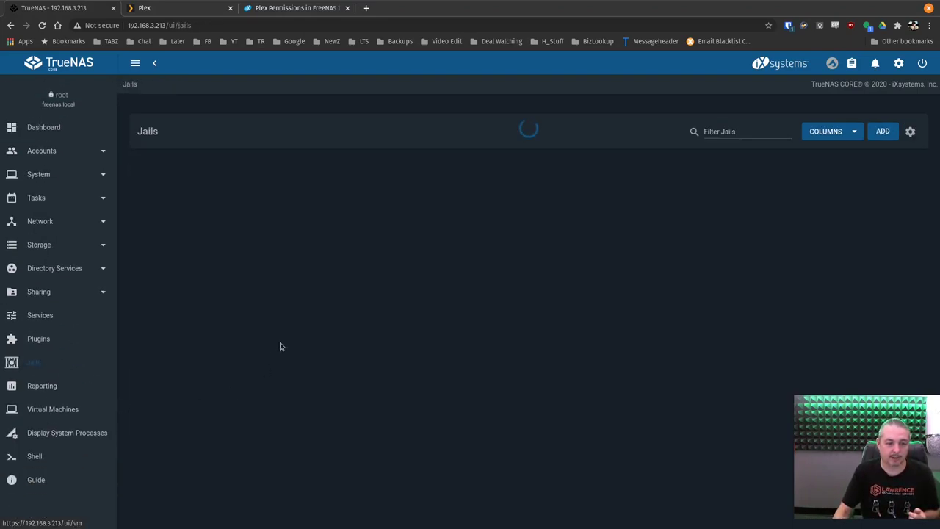
{"action": "left_click", "coordinate": [41, 337]}
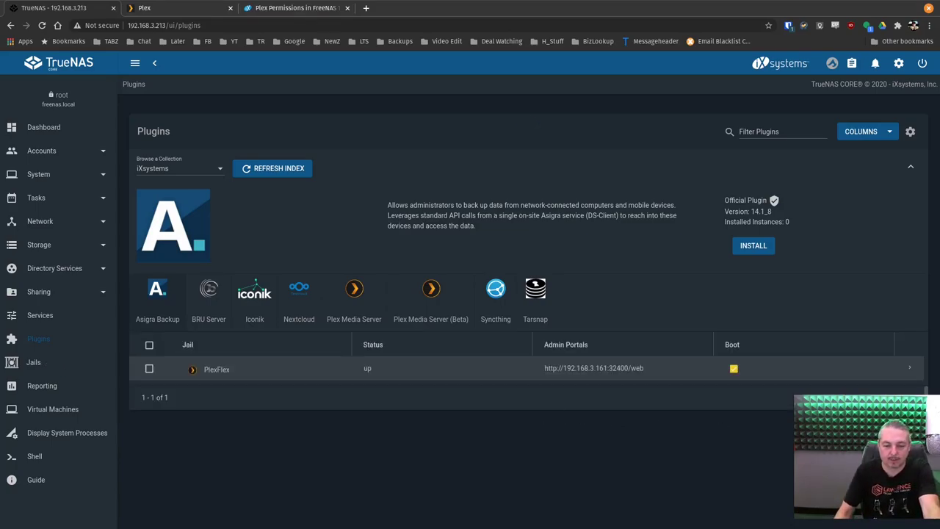
{"action": "left_click", "coordinate": [910, 367]}
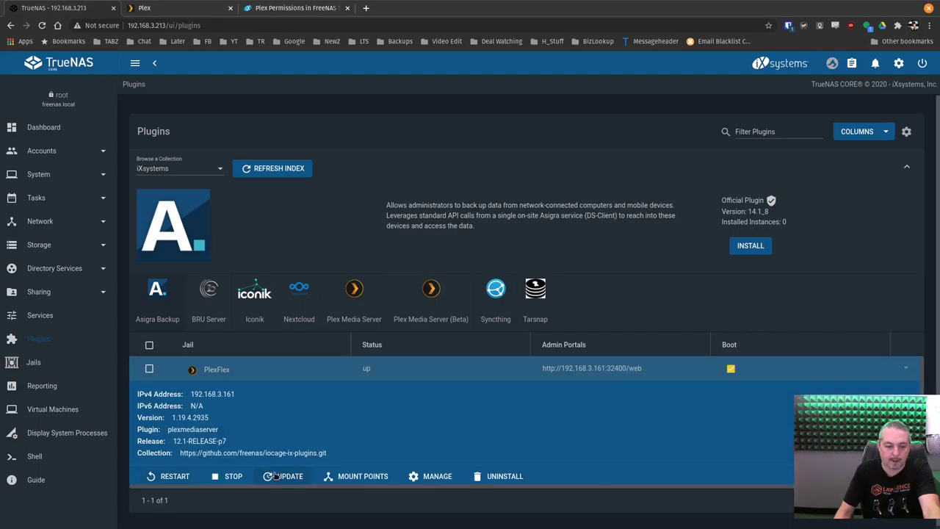
{"action": "left_click", "coordinate": [235, 476]}
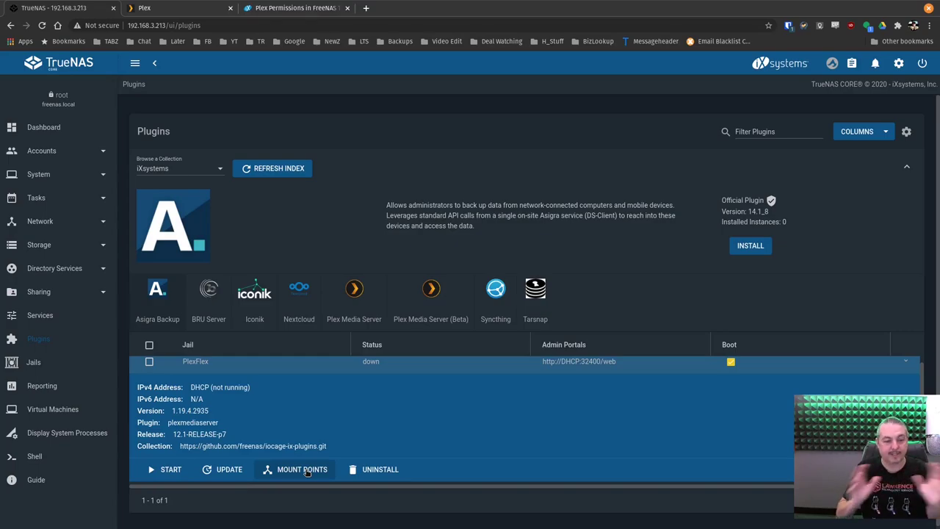
Open PlexFlex's empty Mount Points list and choose Actions > Add
{"action": "left_click", "coordinate": [306, 470]}
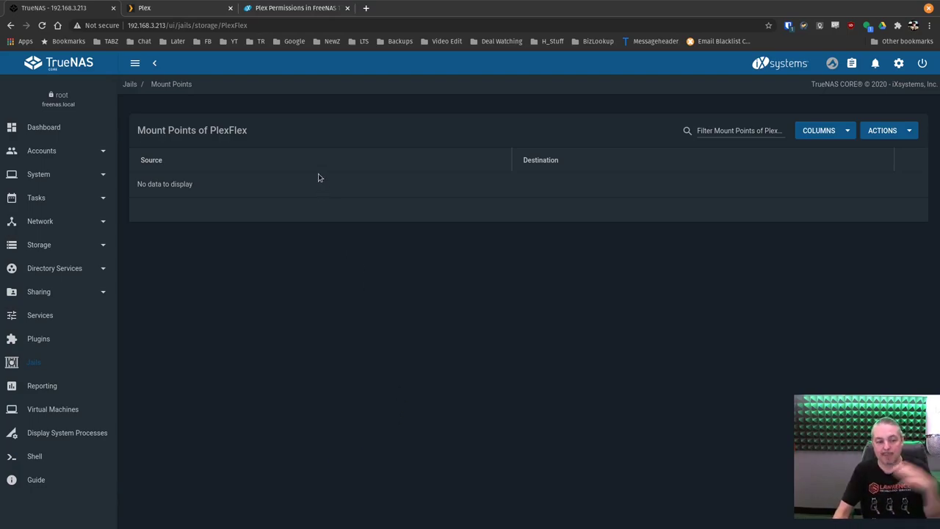
{"action": "left_click", "coordinate": [873, 130]}
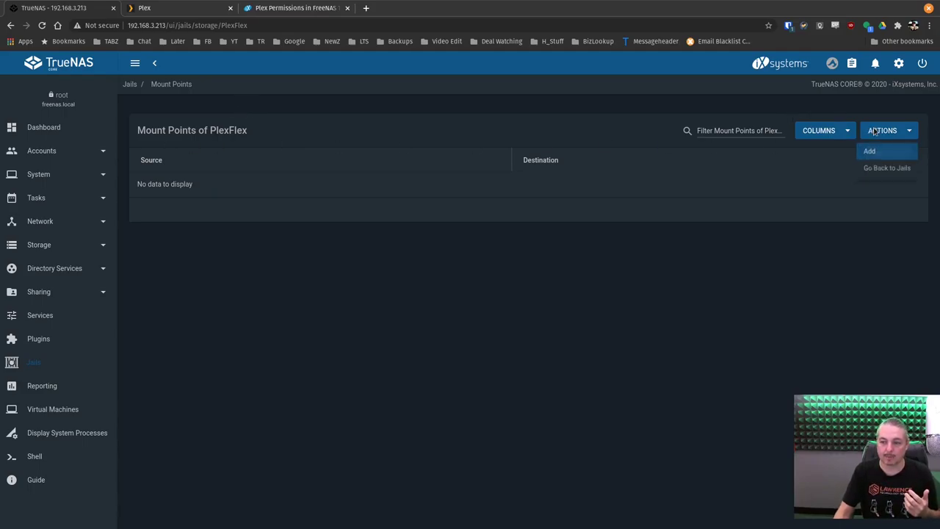
{"action": "left_click", "coordinate": [869, 151]}
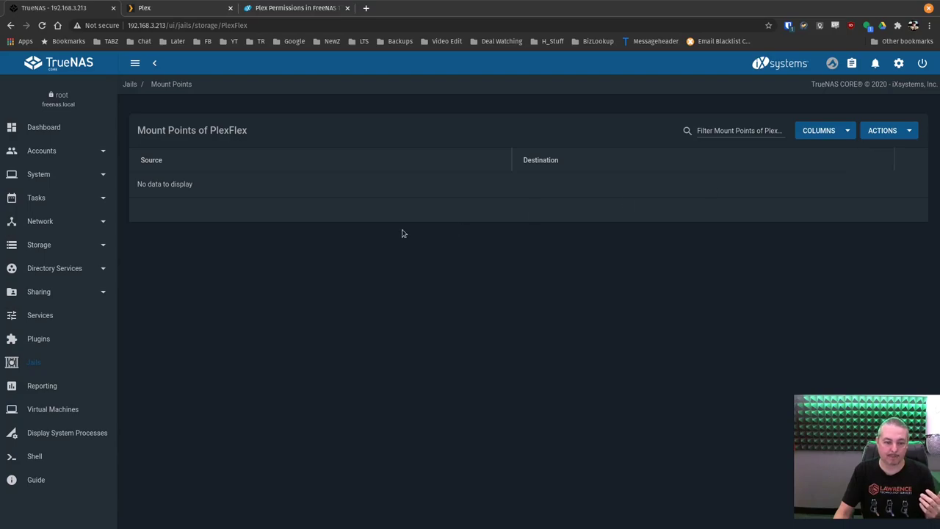
{"action": "left_click", "coordinate": [917, 130]}
{"action": "left_click", "coordinate": [889, 154]}
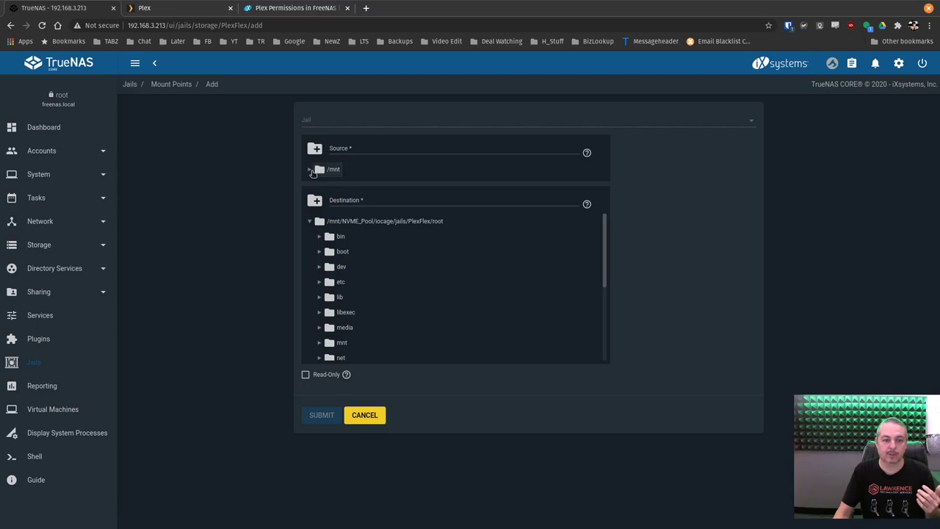
Add a PlexFlex jail mount point from /mnt/DeadPool/PlexFlex to the jail's /mnt/plexflex
{"action": "left_click", "coordinate": [309, 170]}
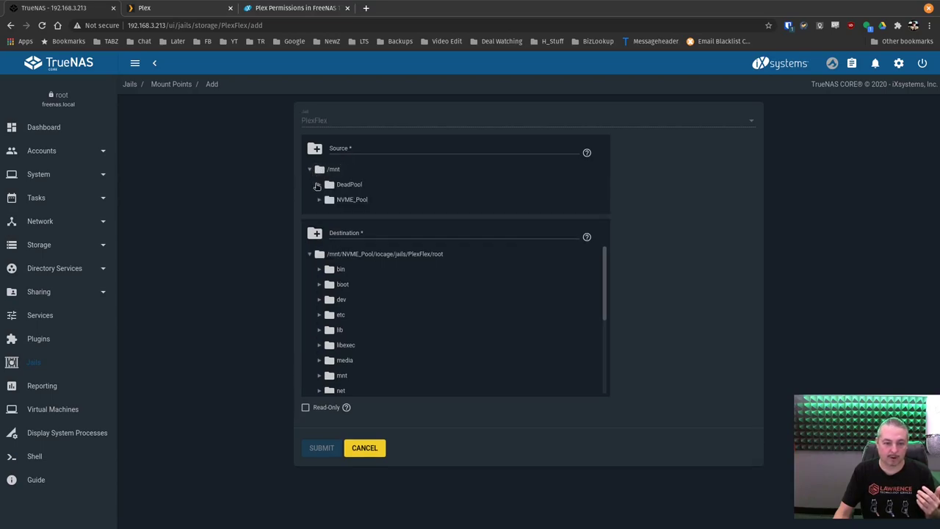
{"action": "left_click", "coordinate": [318, 185]}
{"action": "left_click", "coordinate": [364, 215]}
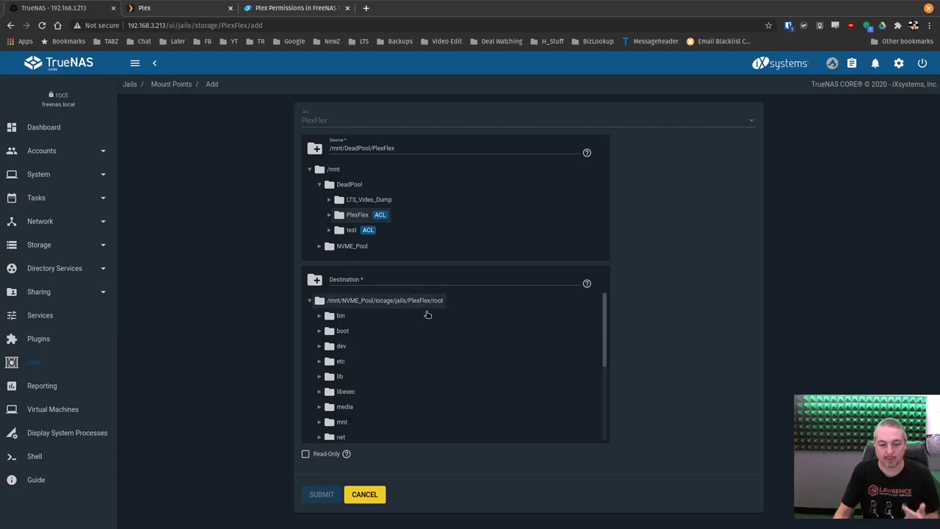
{"action": "scroll", "coordinate": [408, 342], "scroll_direction": "down", "scroll_amount": 1}
{"action": "scroll", "coordinate": [402, 353], "scroll_direction": "down", "scroll_amount": 1}
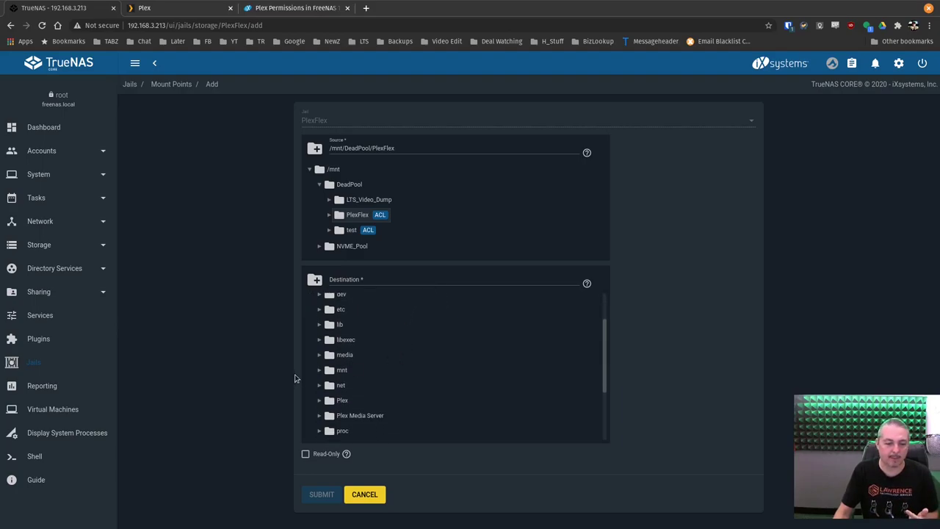
{"action": "left_click", "coordinate": [339, 370]}
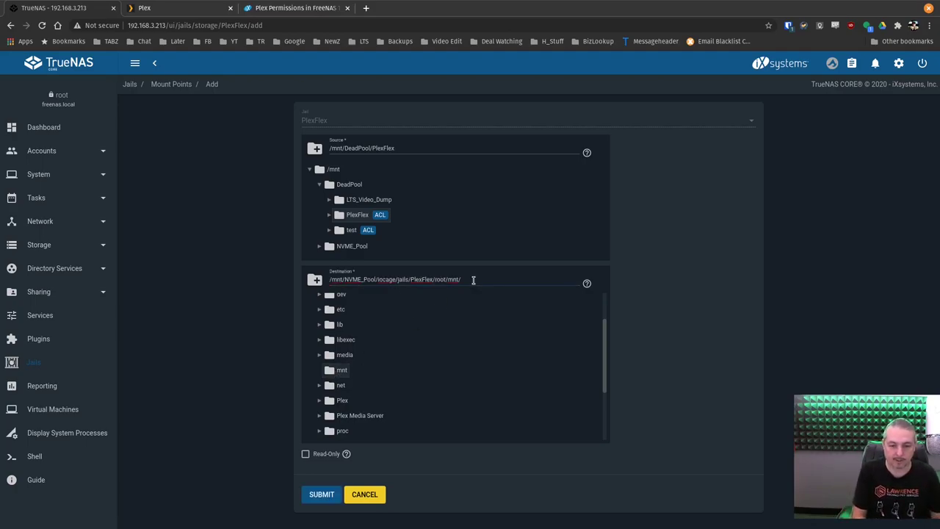
{"action": "type", "text": "plexflex"}
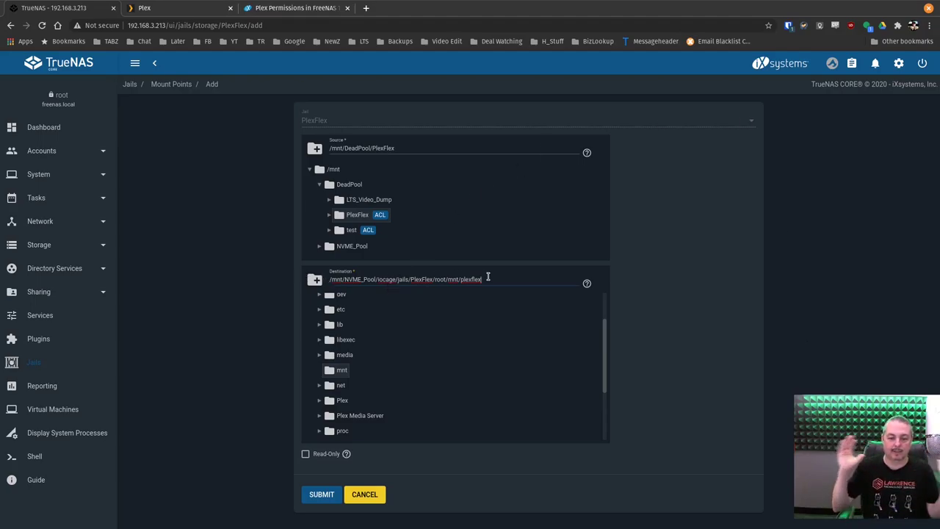
{"action": "key", "text": "ctrl+shift+Left"}
{"action": "key", "text": "ctrl+shift+Left"}
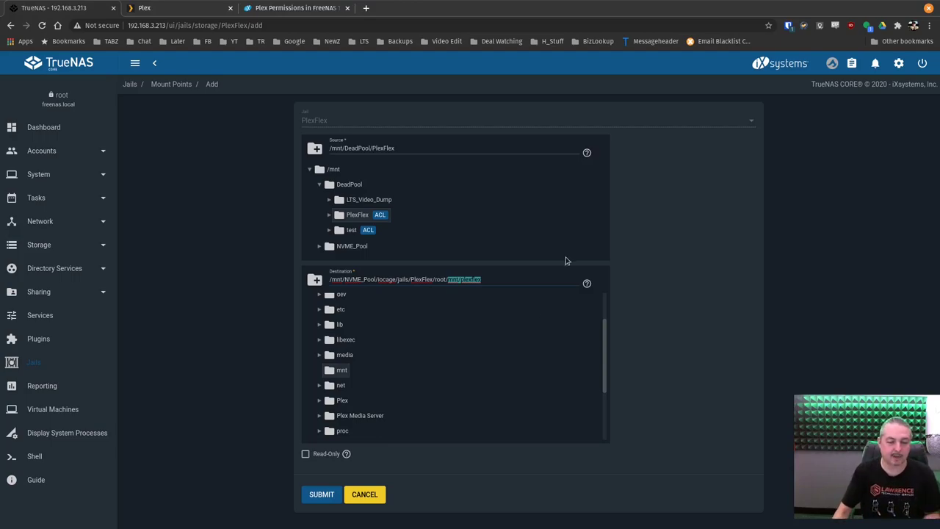
{"action": "left_click", "coordinate": [320, 494]}
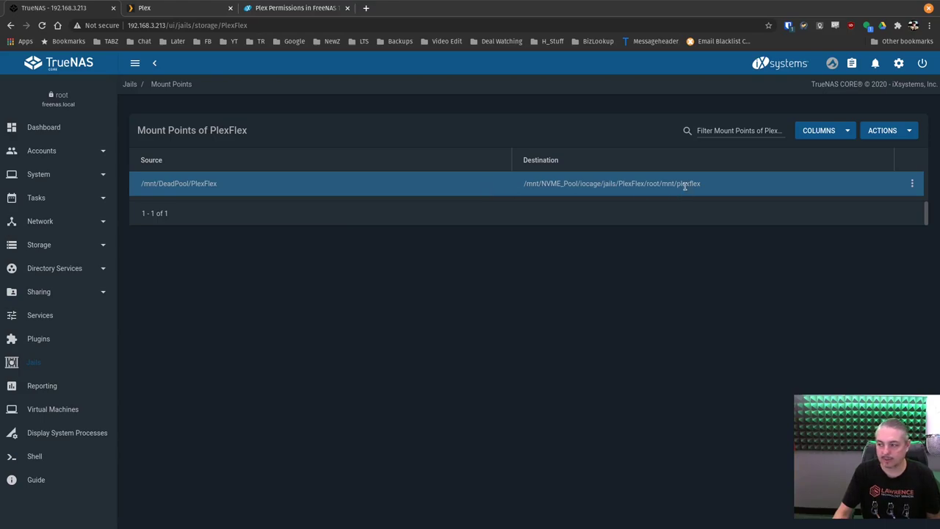
Start the PlexFlex plugin jail and open its Plex admin portal
{"action": "left_click", "coordinate": [41, 339]}
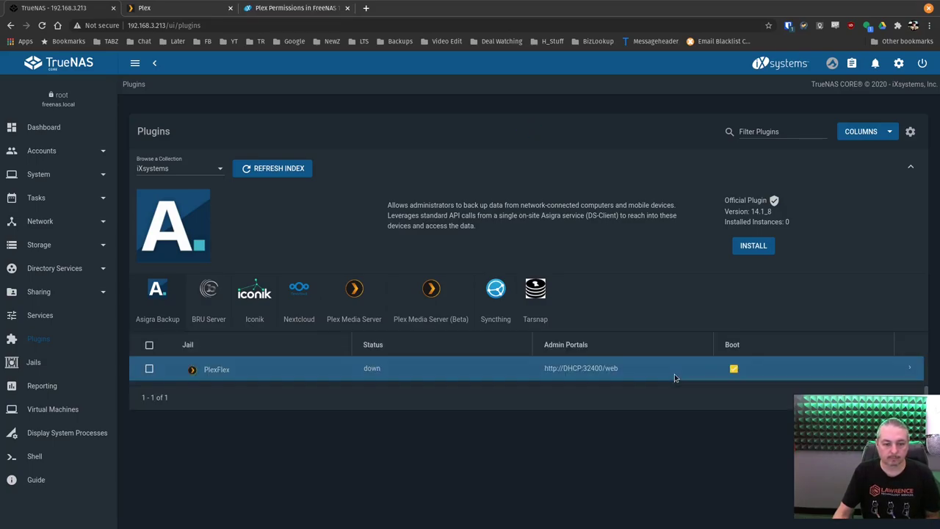
{"action": "left_click", "coordinate": [909, 368]}
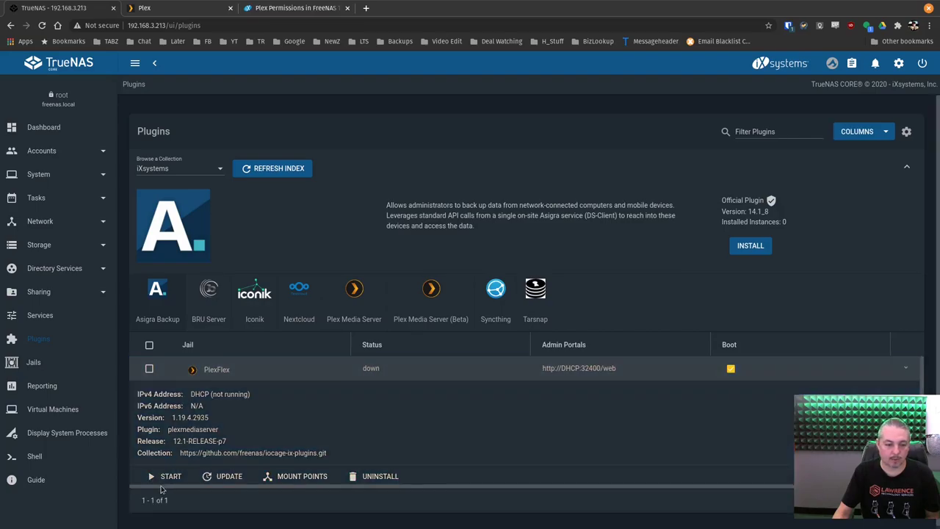
{"action": "left_click", "coordinate": [166, 477]}
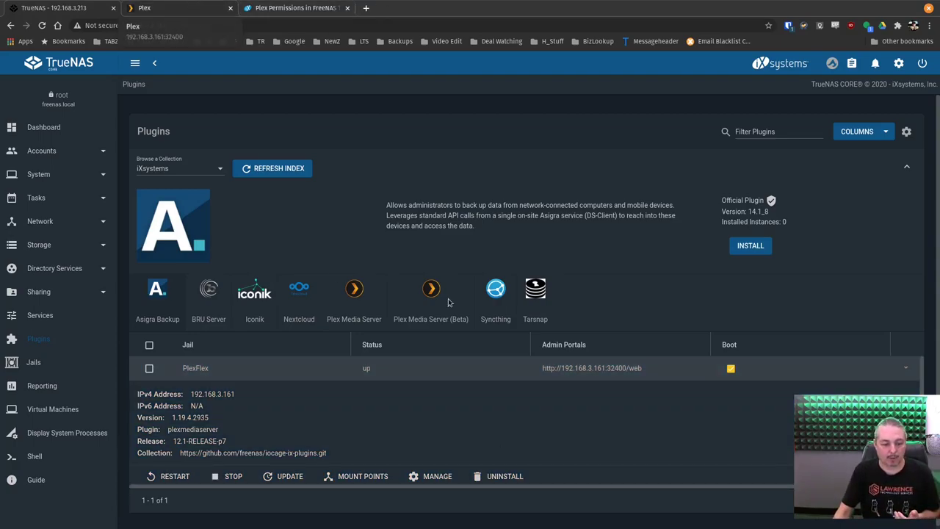
{"action": "left_click", "coordinate": [433, 476]}
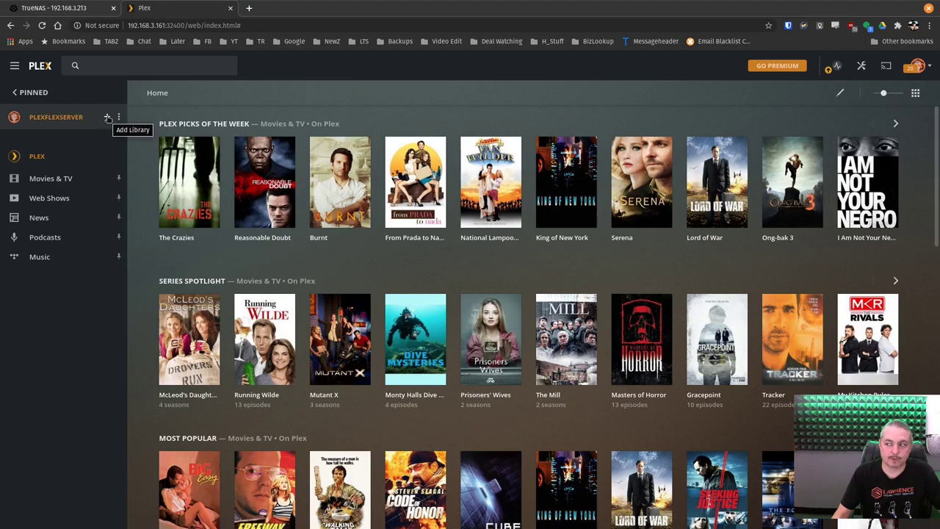
Create an Other Videos library named PlexFlex and continue to adding its folders
{"action": "left_click", "coordinate": [108, 118]}
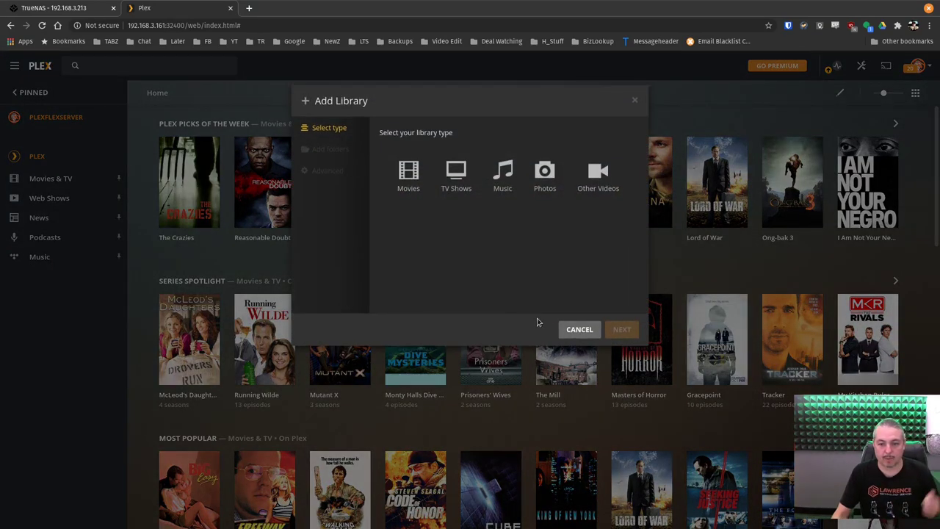
{"action": "left_click", "coordinate": [597, 176]}
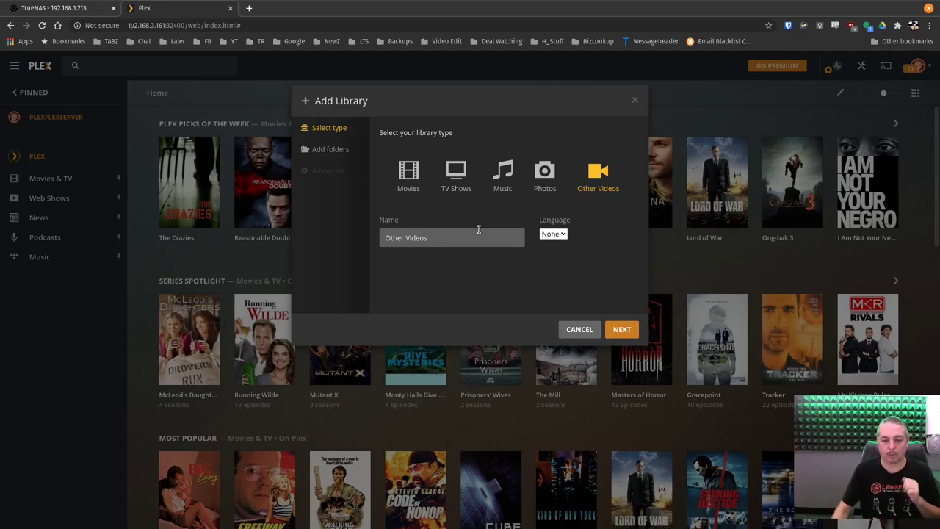
{"action": "left_click", "coordinate": [469, 238]}
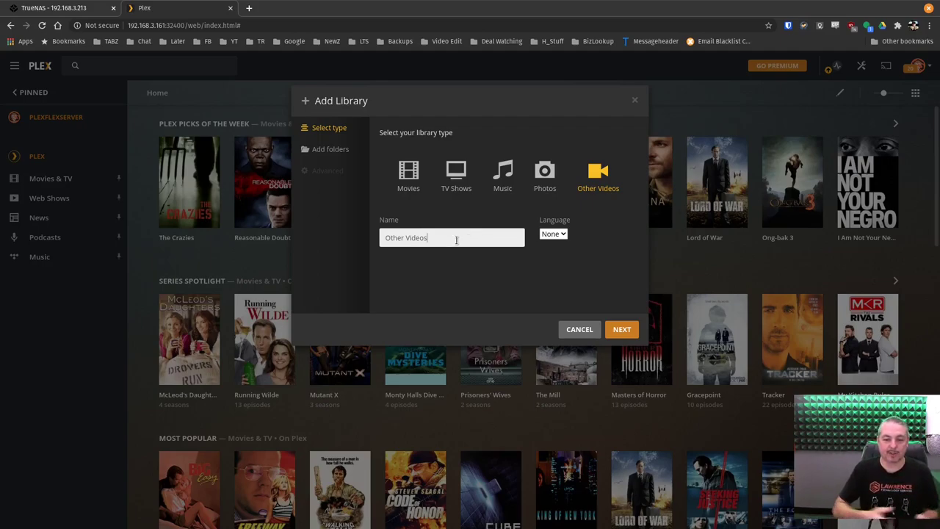
{"action": "key", "text": "ctrl+a"}
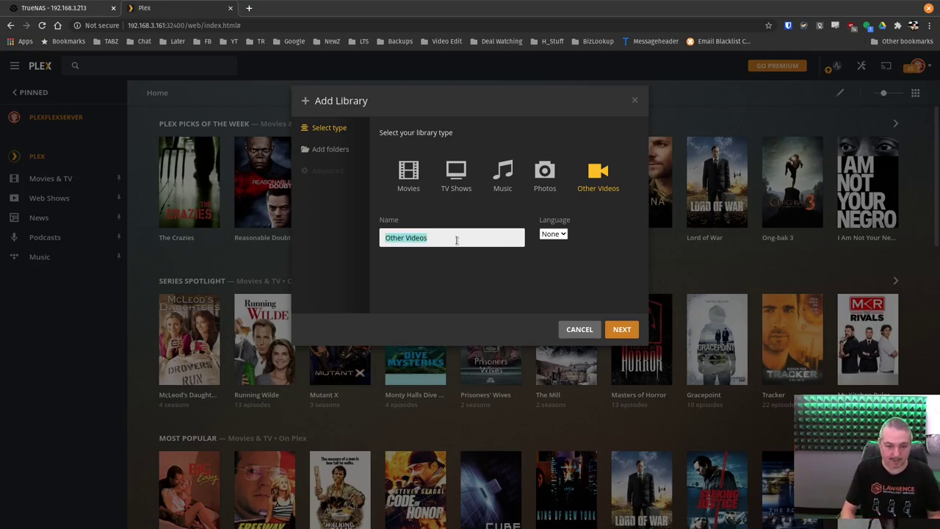
{"action": "type", "text": "PlexFlex"}
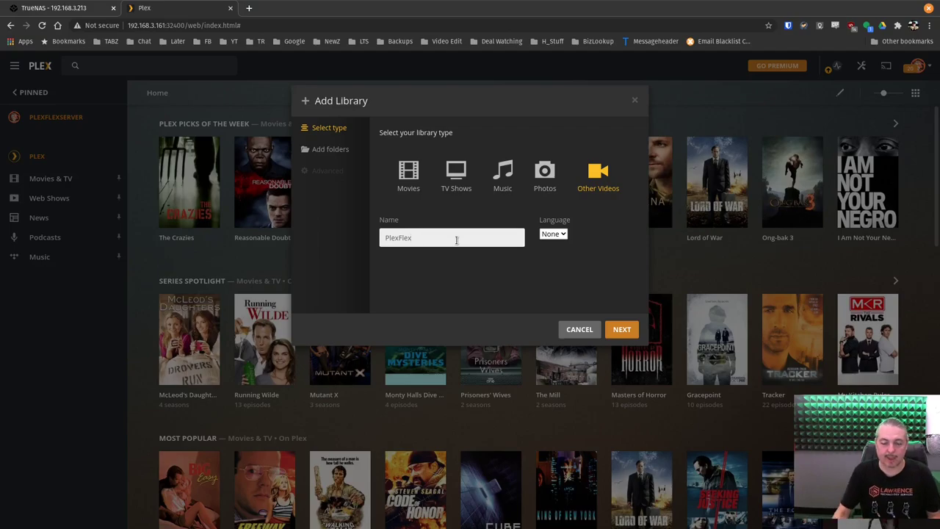
{"action": "left_click", "coordinate": [622, 329]}
Add /mnt/plexflex as the media folder and create the PlexFlex library
{"action": "left_click", "coordinate": [499, 159]}
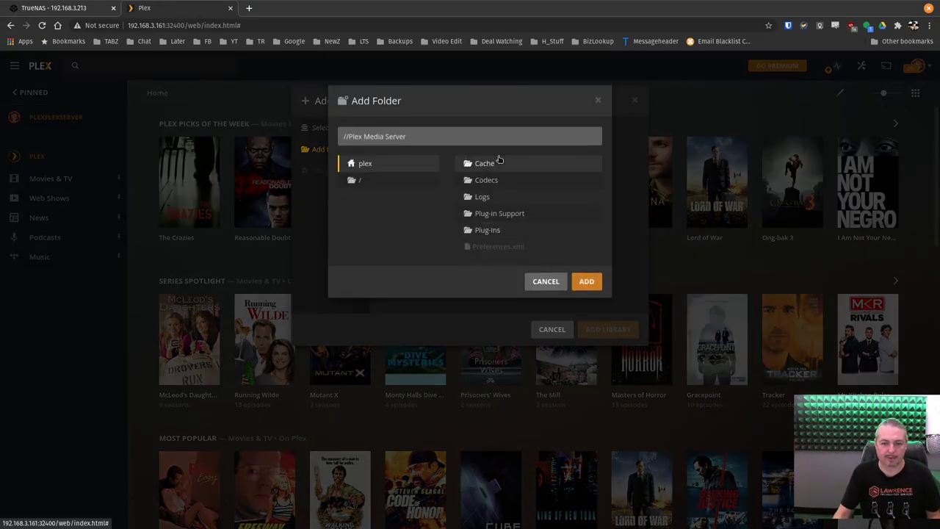
{"action": "left_click", "coordinate": [363, 180]}
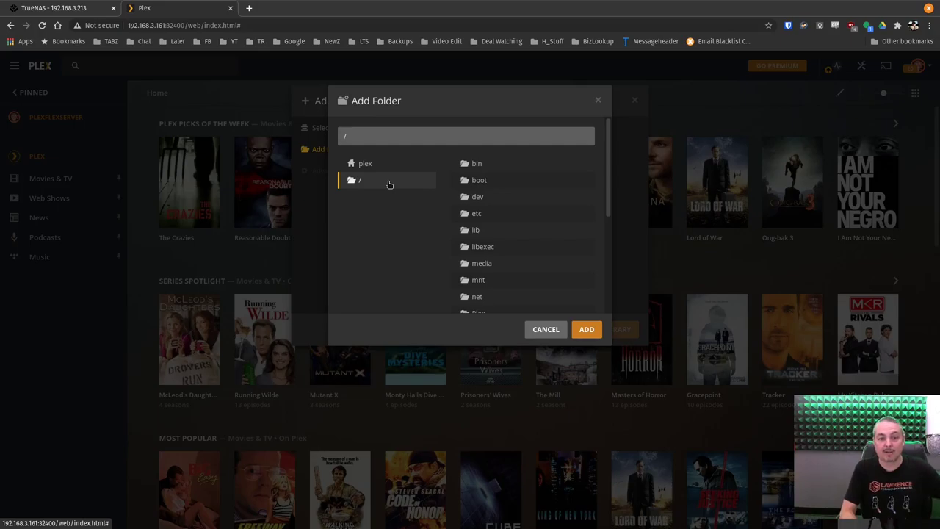
{"action": "left_click", "coordinate": [491, 284]}
{"action": "left_click", "coordinate": [493, 181]}
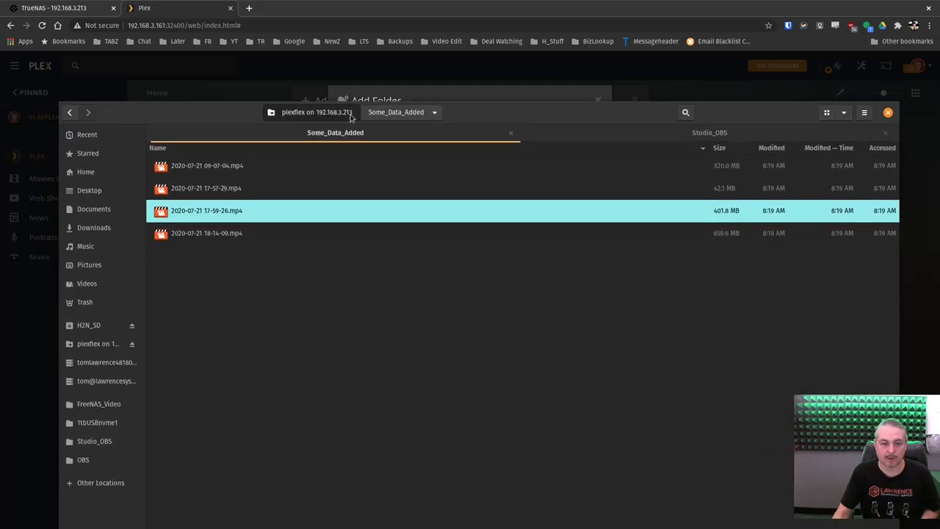
{"action": "left_click", "coordinate": [353, 116]}
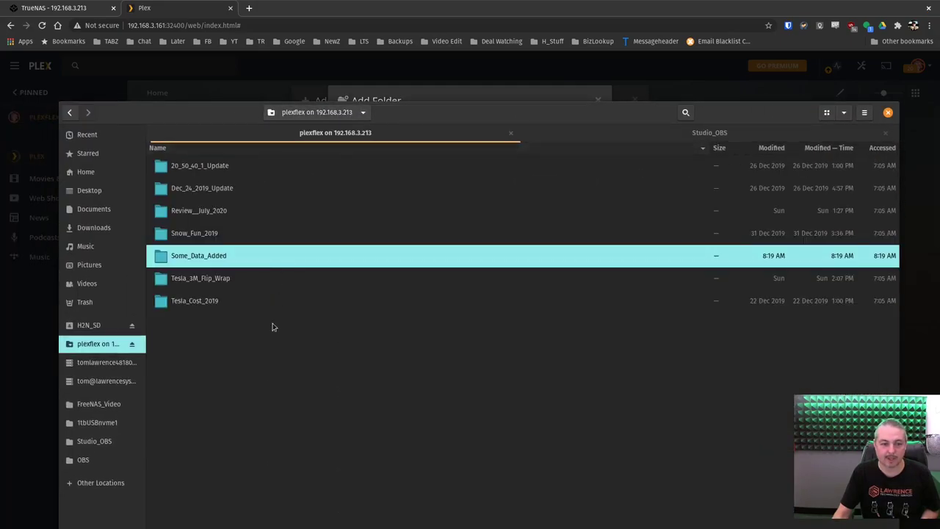
{"action": "left_click_drag", "start_coordinate": [599, 120], "coordinate": [0, 125]}
{"action": "left_click", "coordinate": [414, 134]}
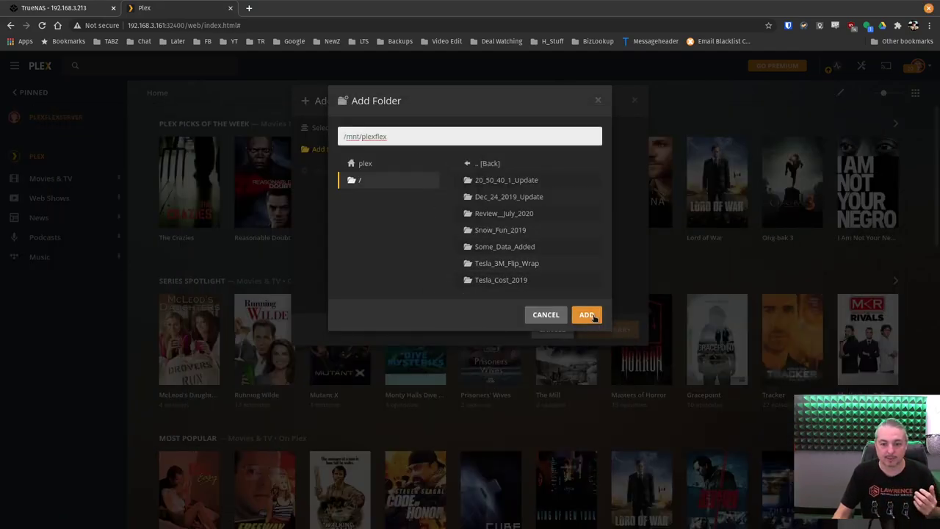
{"action": "left_click", "coordinate": [586, 315]}
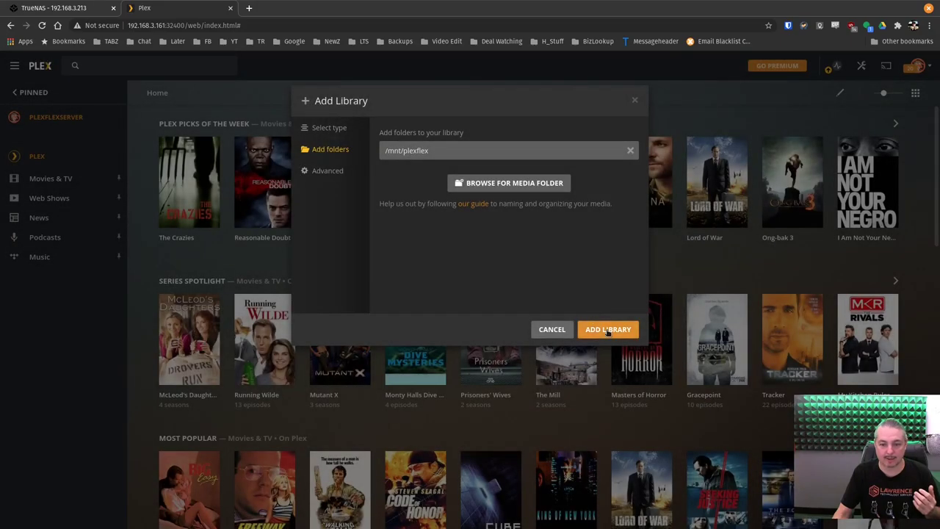
{"action": "left_click", "coordinate": [607, 330]}
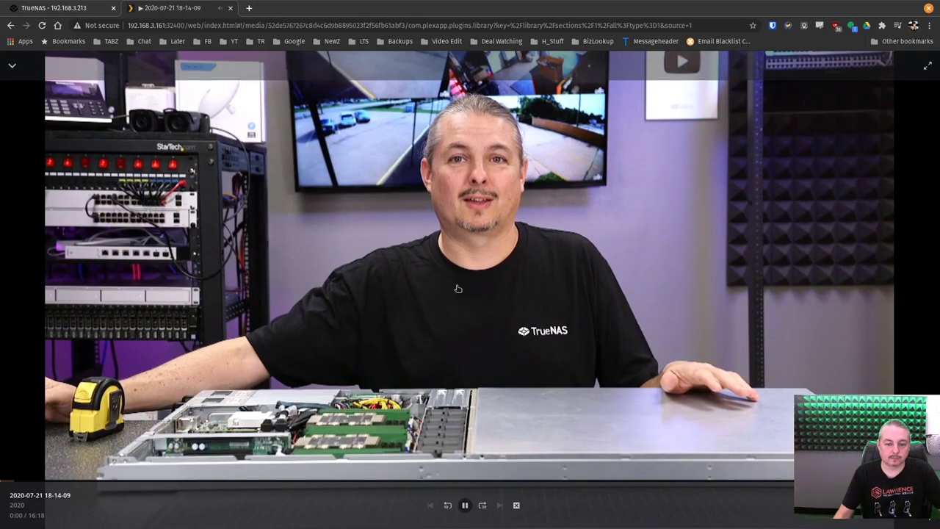
{"action": "left_click", "coordinate": [475, 285]}
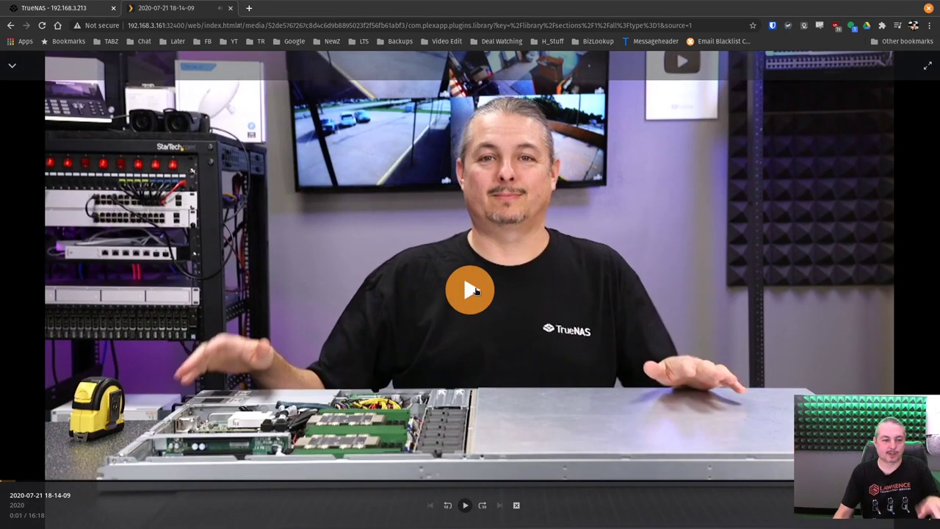
{"action": "left_click", "coordinate": [412, 481]}
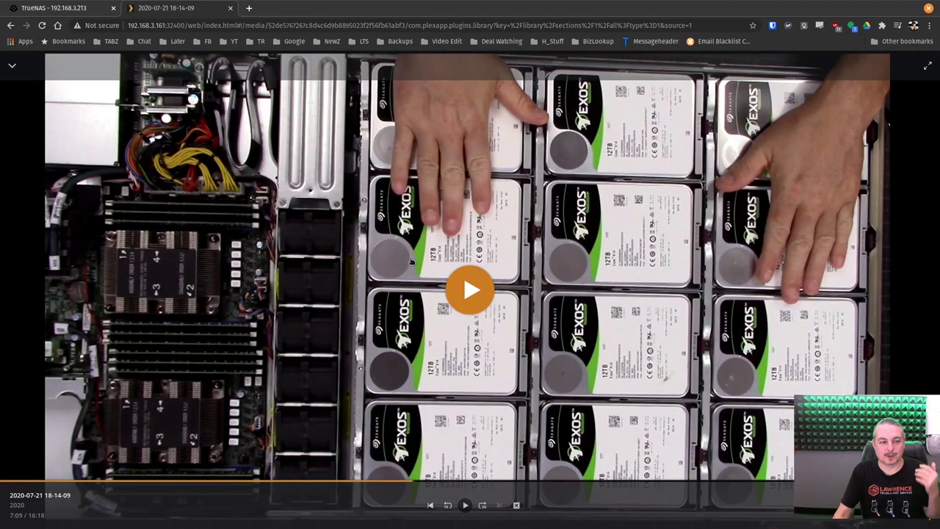
{"action": "left_click", "coordinate": [11, 65]}
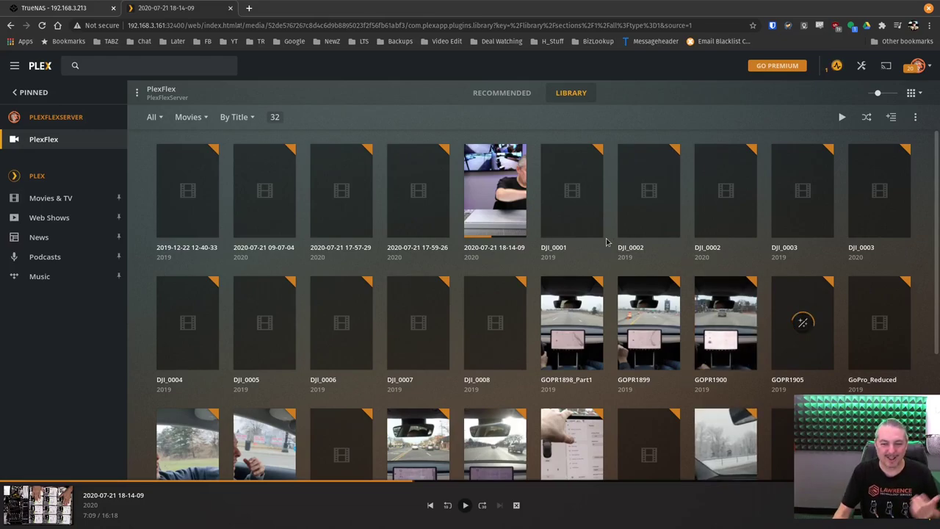
{"action": "scroll", "coordinate": [602, 243], "scroll_direction": "down", "scroll_amount": 2}
{"action": "scroll", "coordinate": [440, 206], "scroll_direction": "up", "scroll_amount": 2}
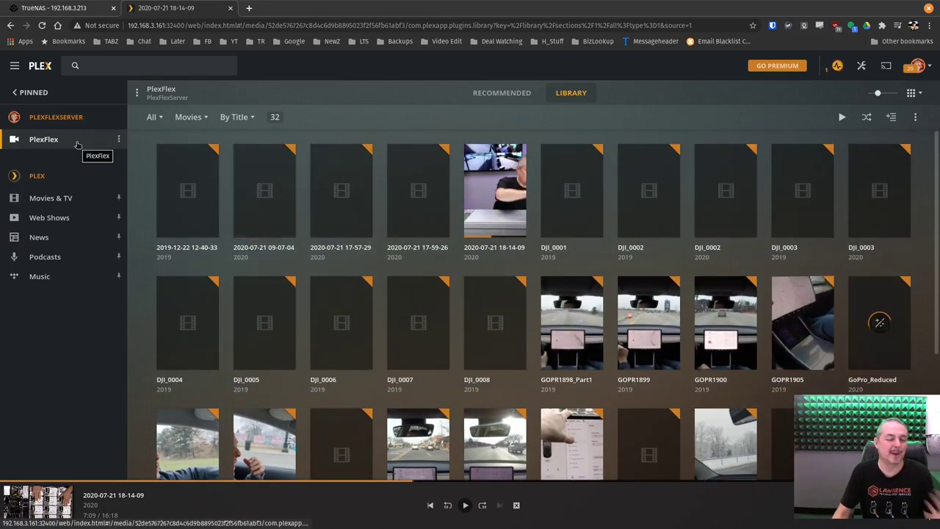
Stop the PlexFlex jail, then open LTS_Video_Dump's actions menu under Storage > Pools
{"action": "left_click", "coordinate": [63, 7]}
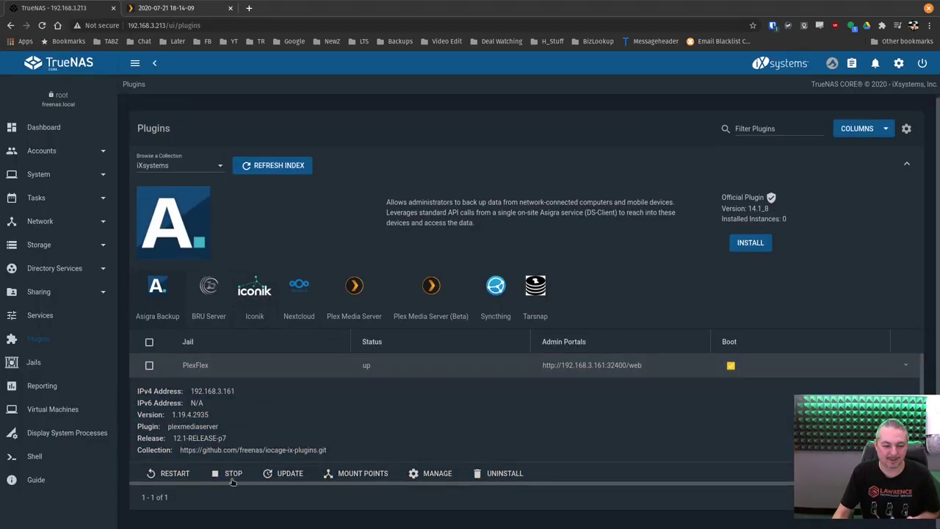
{"action": "left_click", "coordinate": [232, 475]}
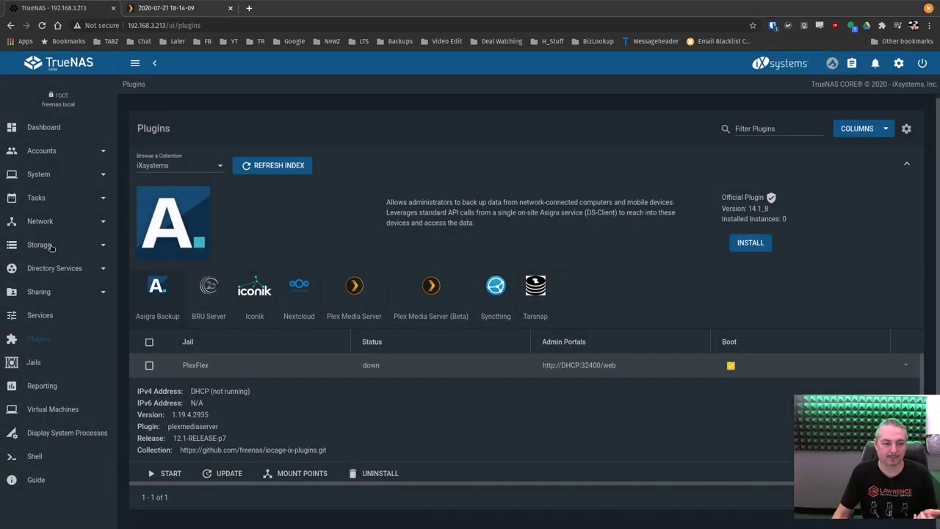
{"action": "left_click", "coordinate": [51, 246]}
{"action": "left_click", "coordinate": [37, 267]}
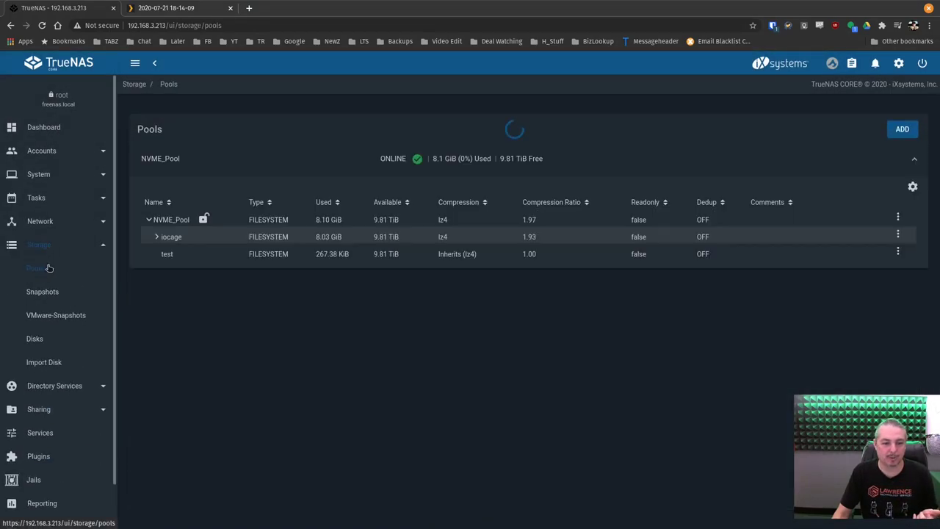
{"action": "left_click", "coordinate": [192, 273]}
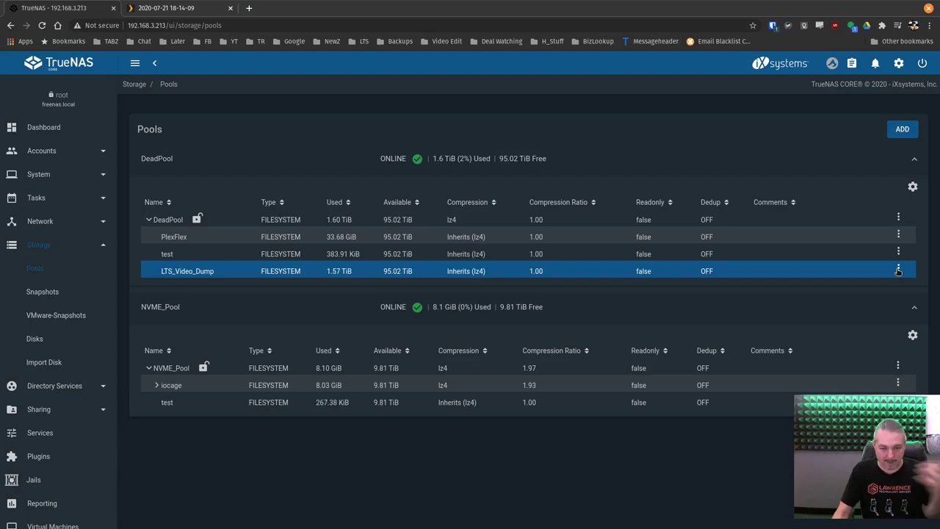
{"action": "left_click", "coordinate": [898, 268]}
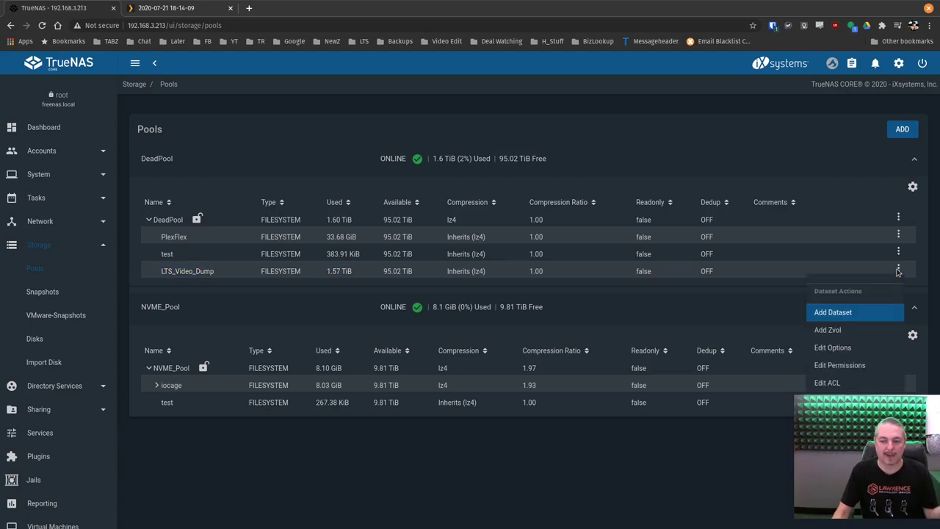
Open LTS_Video_Dump's ACL editor and remove the everyone@ entry
{"action": "left_click", "coordinate": [855, 383]}
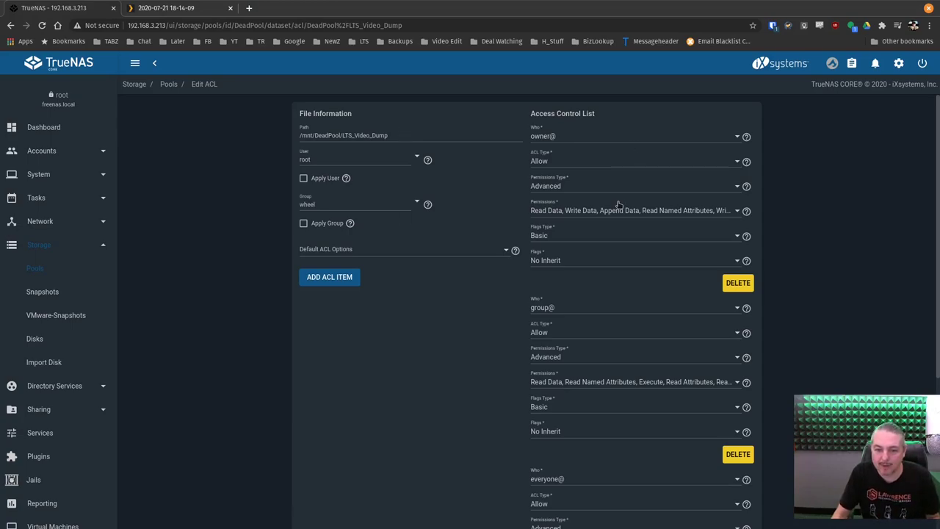
{"action": "scroll", "coordinate": [619, 205], "scroll_direction": "down", "scroll_amount": 5}
{"action": "scroll", "coordinate": [620, 245], "scroll_direction": "up", "scroll_amount": 5}
{"action": "scroll", "coordinate": [637, 302], "scroll_direction": "down", "scroll_amount": 1}
{"action": "scroll", "coordinate": [638, 301], "scroll_direction": "down", "scroll_amount": 2}
{"action": "left_click", "coordinate": [742, 421]}
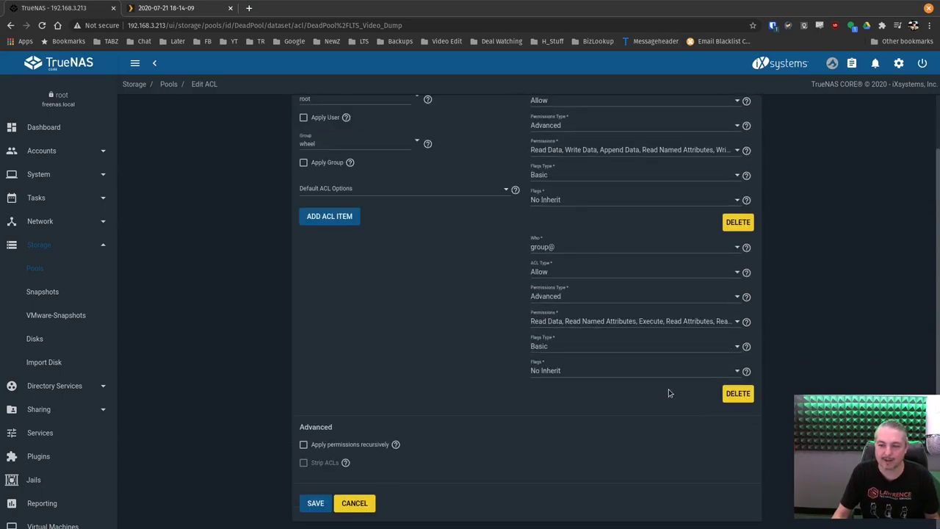
{"action": "scroll", "coordinate": [668, 389], "scroll_direction": "up", "scroll_amount": 1}
Set the first ACL entry to user plex with Basic Full Control and Inherit
{"action": "left_click", "coordinate": [574, 135]}
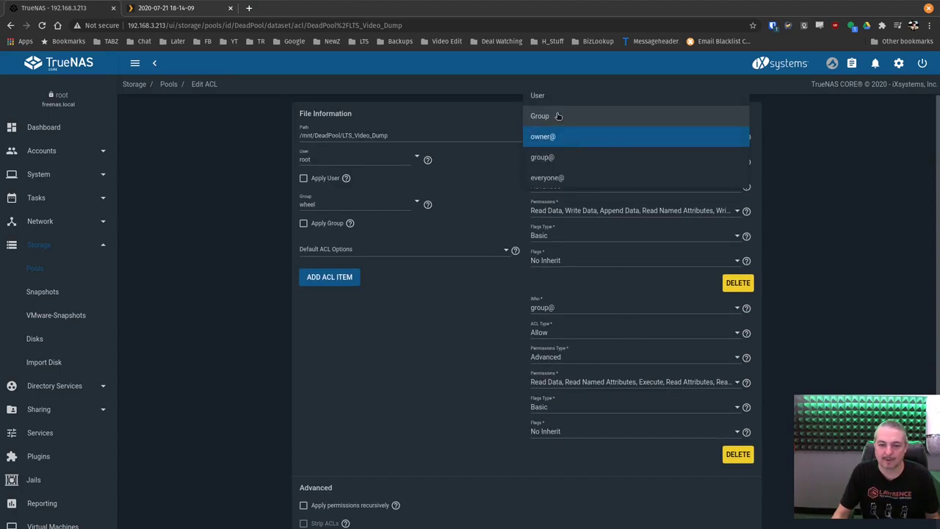
{"action": "left_click", "coordinate": [552, 96]}
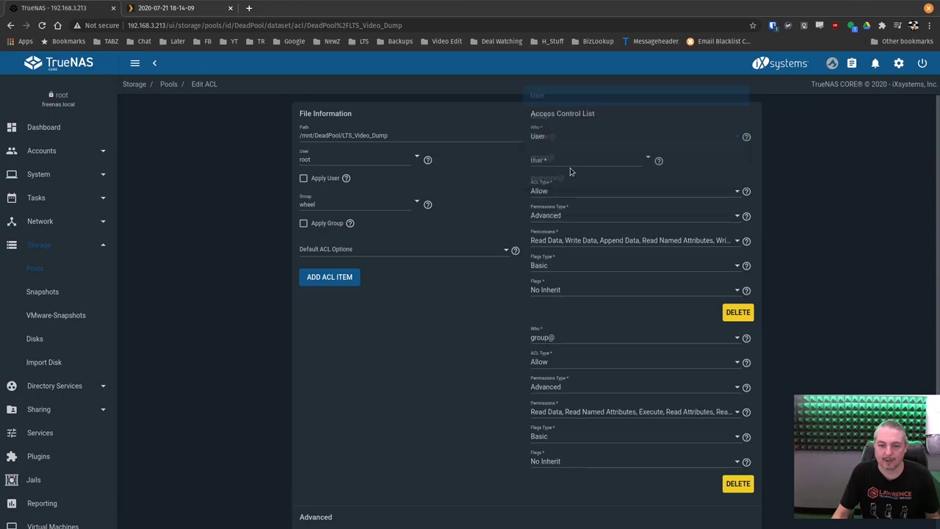
{"action": "left_click", "coordinate": [569, 161]}
{"action": "type", "text": "ple"}
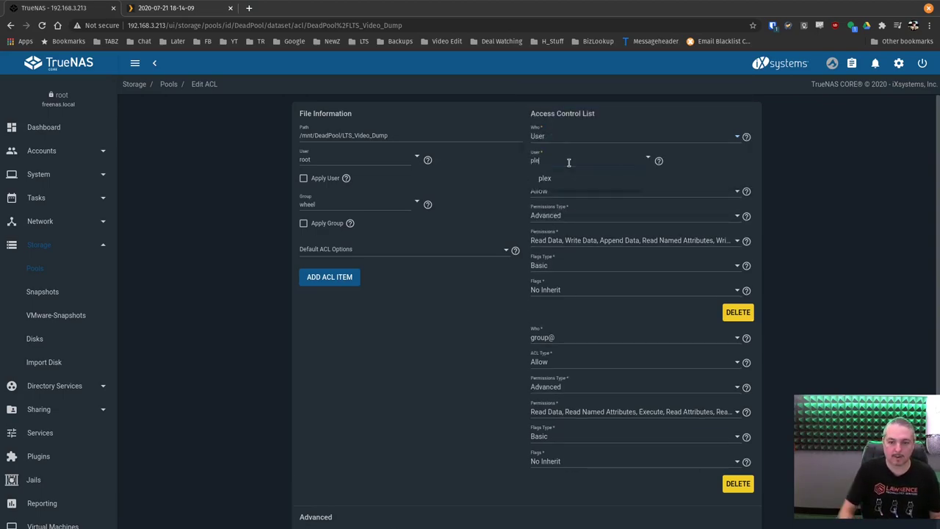
{"action": "left_click", "coordinate": [568, 180]}
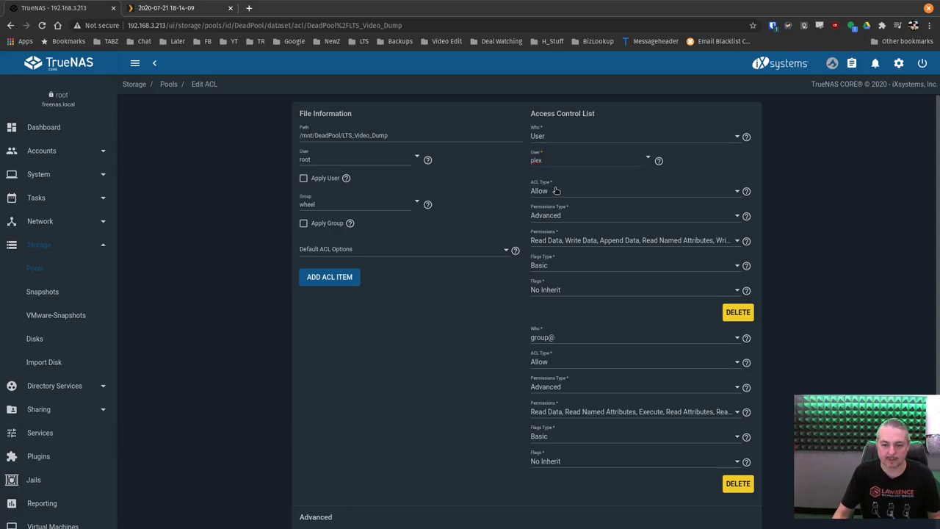
{"action": "left_click", "coordinate": [541, 219]}
{"action": "left_click", "coordinate": [552, 192]}
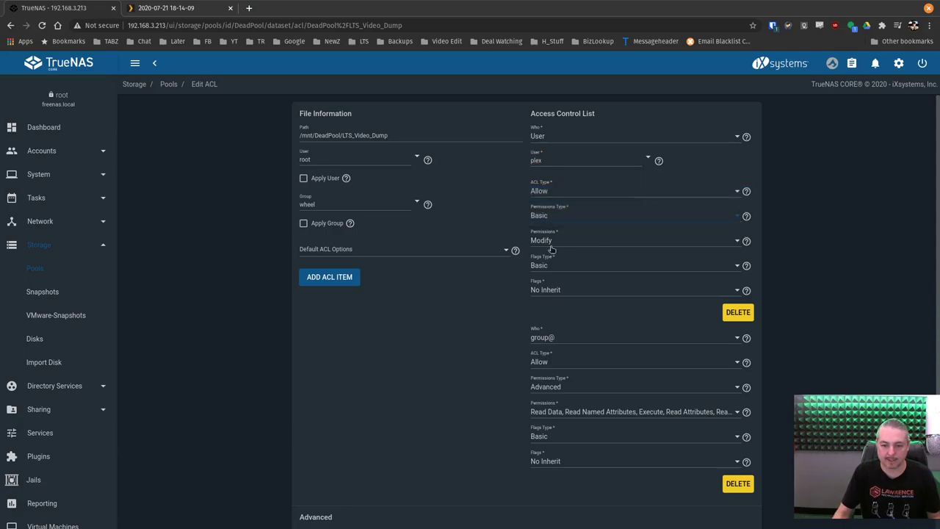
{"action": "left_click", "coordinate": [552, 246]}
{"action": "left_click", "coordinate": [557, 281]}
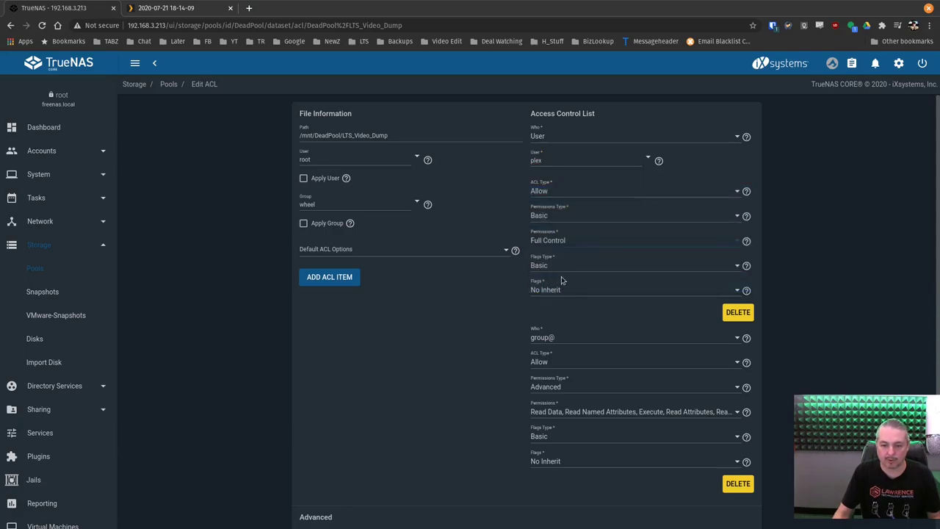
{"action": "left_click", "coordinate": [558, 285]}
{"action": "left_click", "coordinate": [547, 268]}
Set the second ACL entry to group plex, Allow, Basic Full Control with Inherit
{"action": "left_click", "coordinate": [574, 338]}
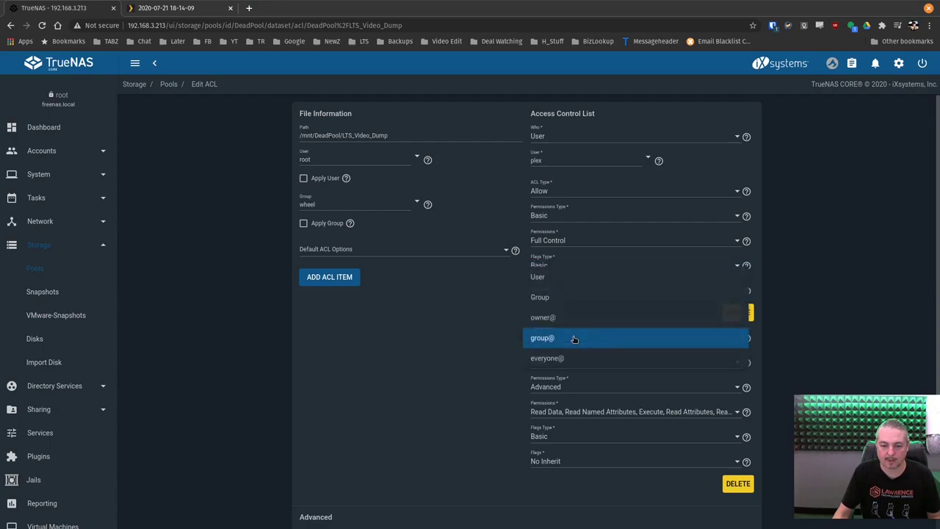
{"action": "left_click", "coordinate": [562, 299]}
{"action": "left_click", "coordinate": [555, 360]}
{"action": "type", "text": "ple"}
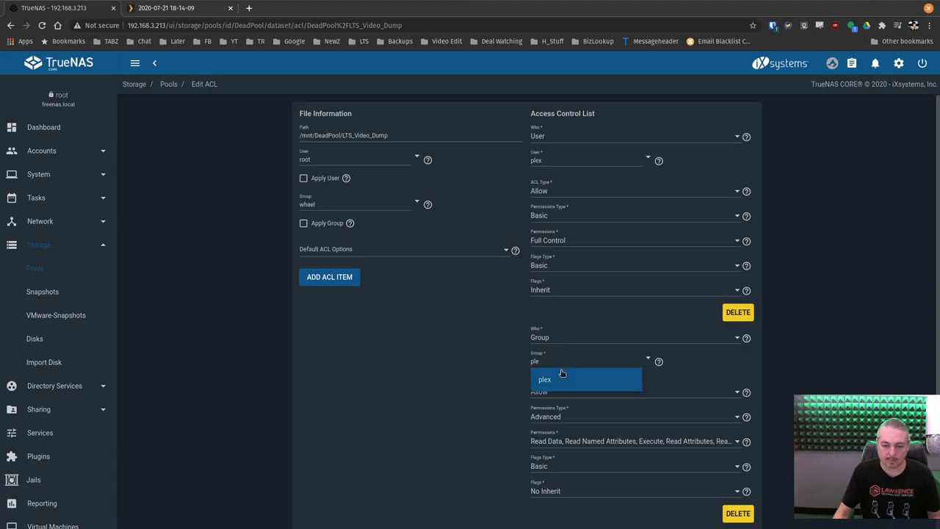
{"action": "left_click", "coordinate": [547, 379]}
{"action": "left_click", "coordinate": [552, 397]}
{"action": "left_click", "coordinate": [554, 398]}
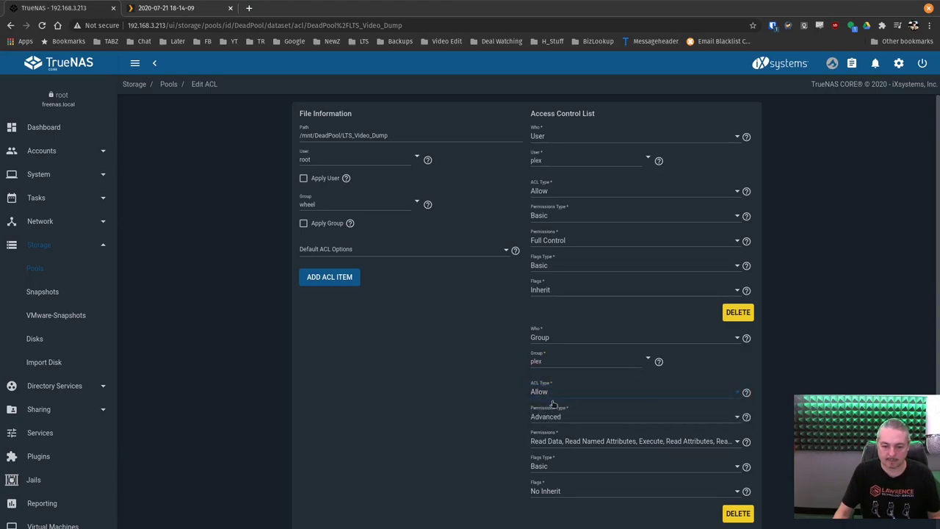
{"action": "left_click", "coordinate": [551, 418]}
{"action": "left_click", "coordinate": [552, 394]}
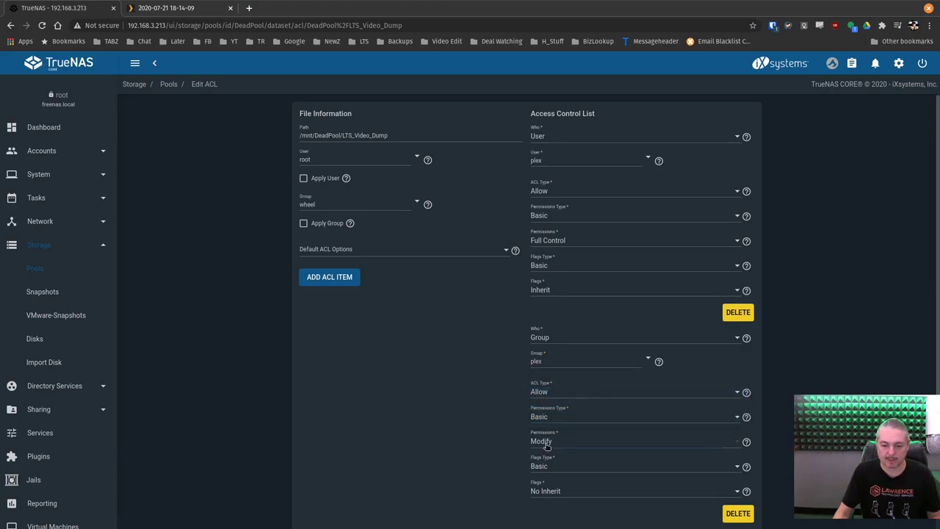
{"action": "left_click", "coordinate": [543, 441]}
{"action": "left_click", "coordinate": [552, 481]}
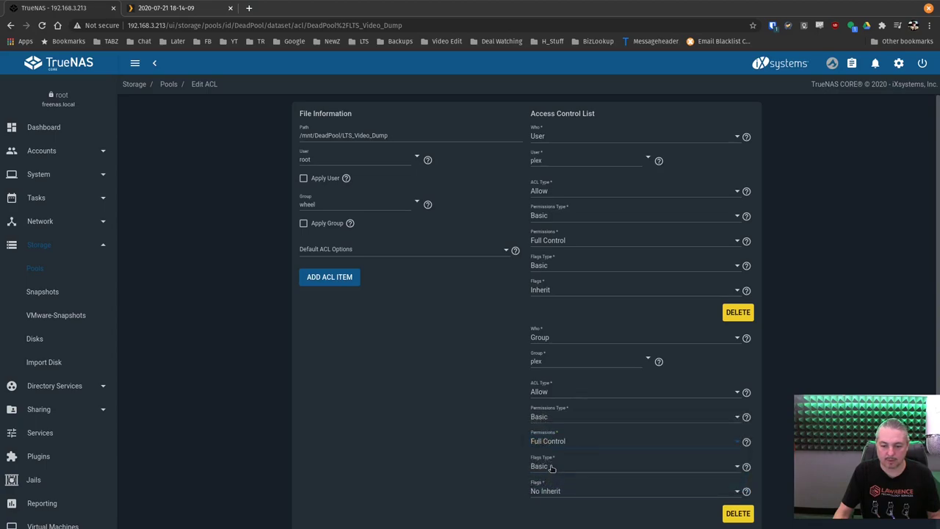
{"action": "left_click", "coordinate": [545, 489]}
{"action": "left_click", "coordinate": [547, 470]}
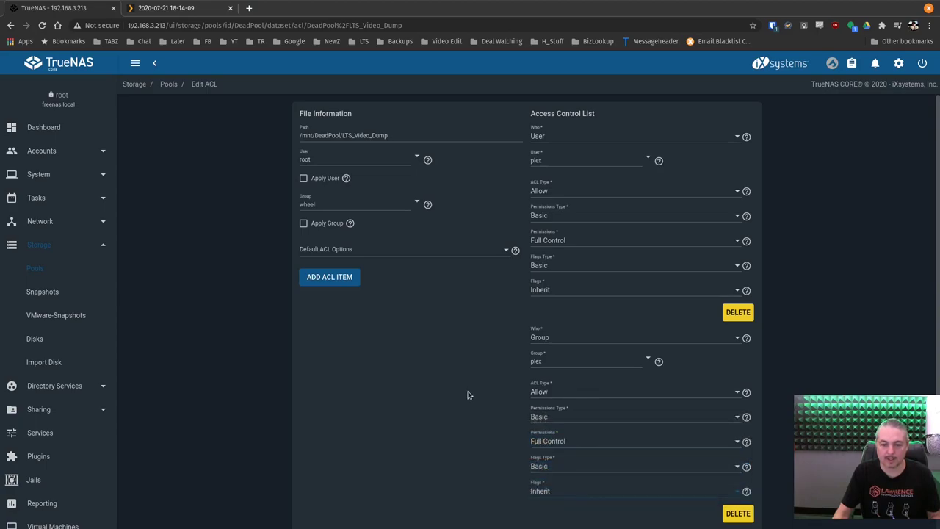
Apply the ACL recursively, confirm the warning, and save it
{"action": "scroll", "coordinate": [467, 395], "scroll_direction": "down", "scroll_amount": 3}
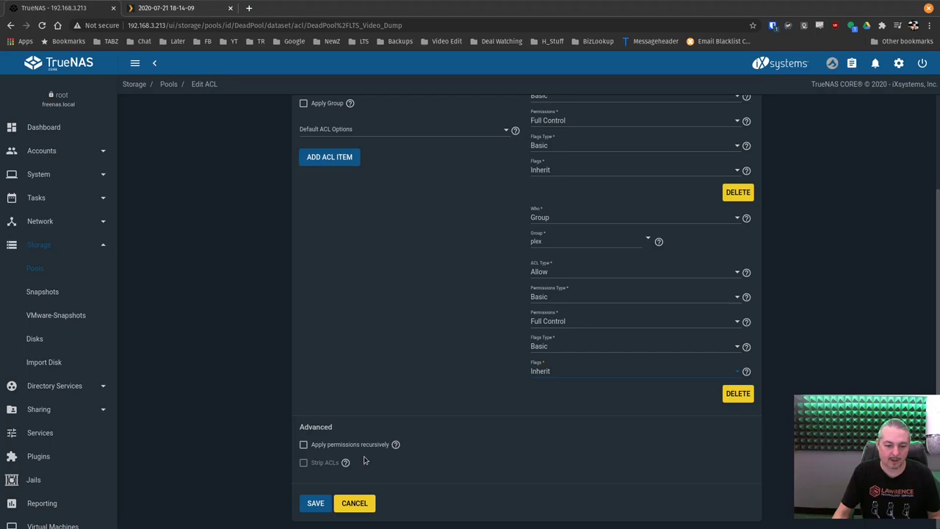
{"action": "left_click", "coordinate": [365, 444]}
{"action": "left_click", "coordinate": [354, 319]}
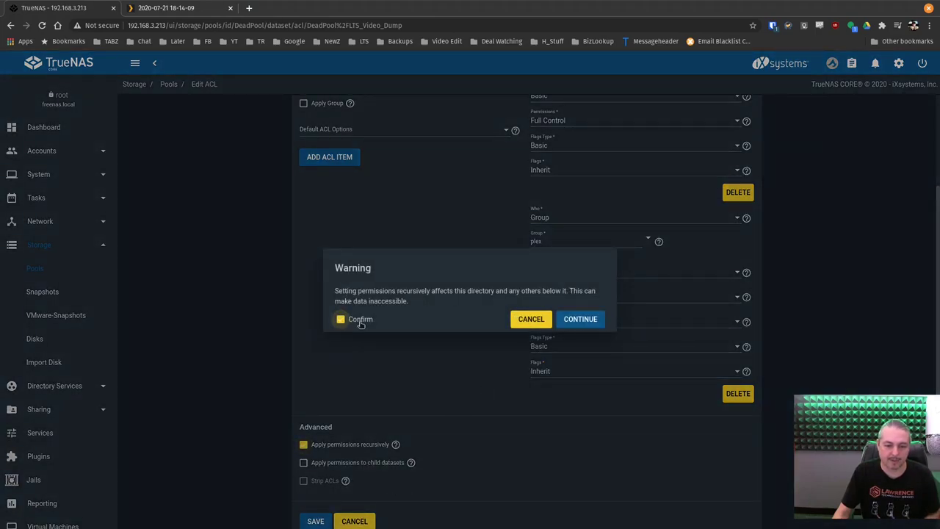
{"action": "left_click", "coordinate": [579, 320]}
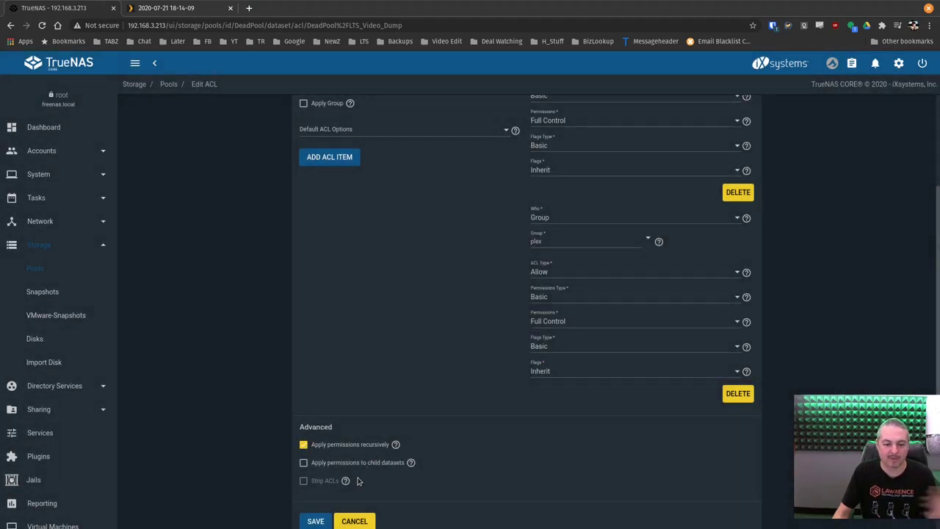
{"action": "left_click", "coordinate": [315, 519]}
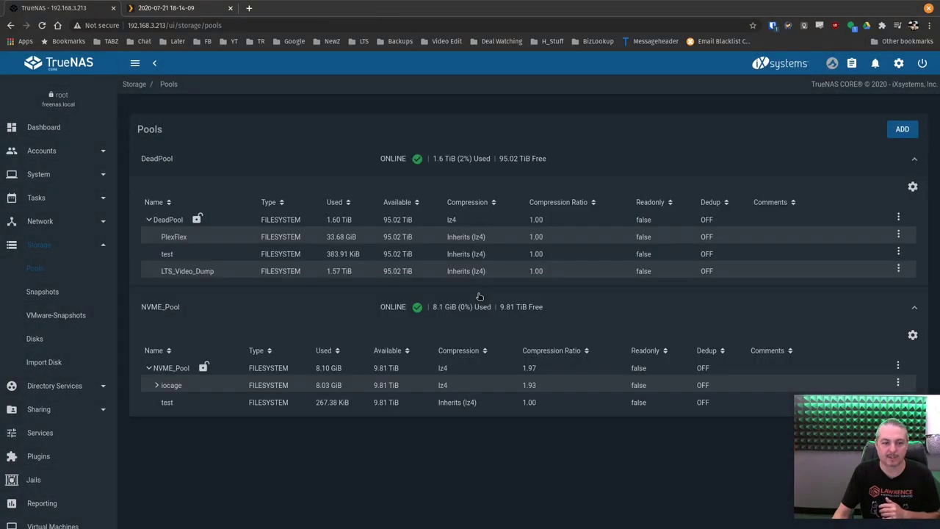
Copy the LTS_Video_Dump dataset name from the Pools table, then go to Plugins
{"action": "left_click", "coordinate": [187, 268]}
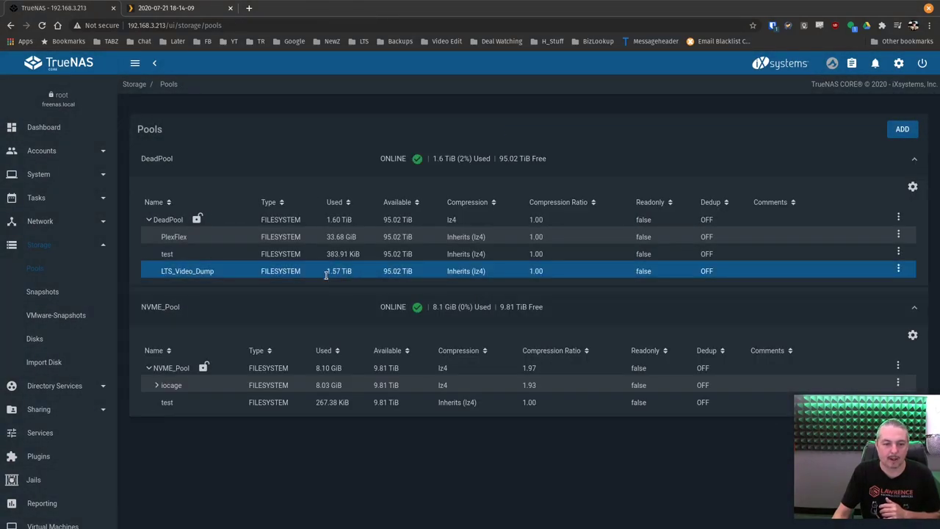
{"action": "left_click_drag", "start_coordinate": [325, 277], "coordinate": [347, 272]}
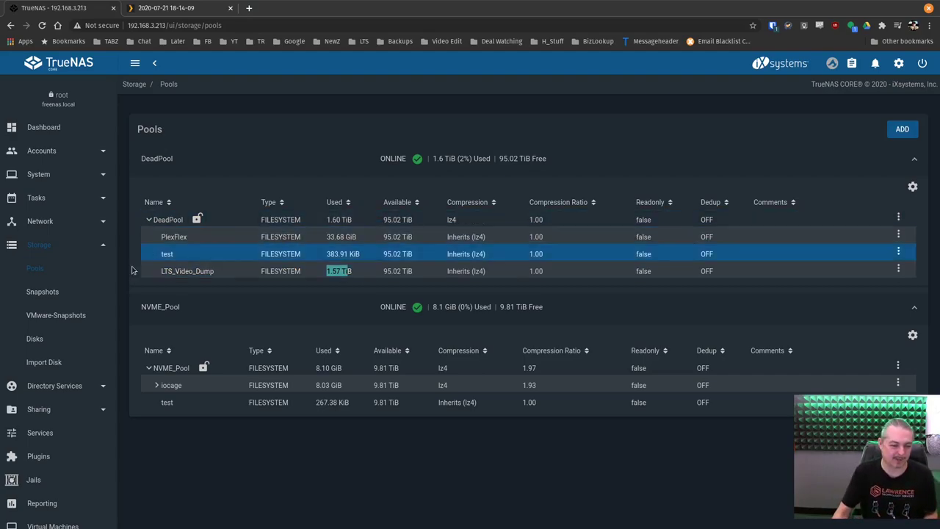
{"action": "left_click_drag", "start_coordinate": [158, 270], "coordinate": [216, 271]}
{"action": "right_click", "coordinate": [216, 271]}
{"action": "left_click", "coordinate": [229, 279]}
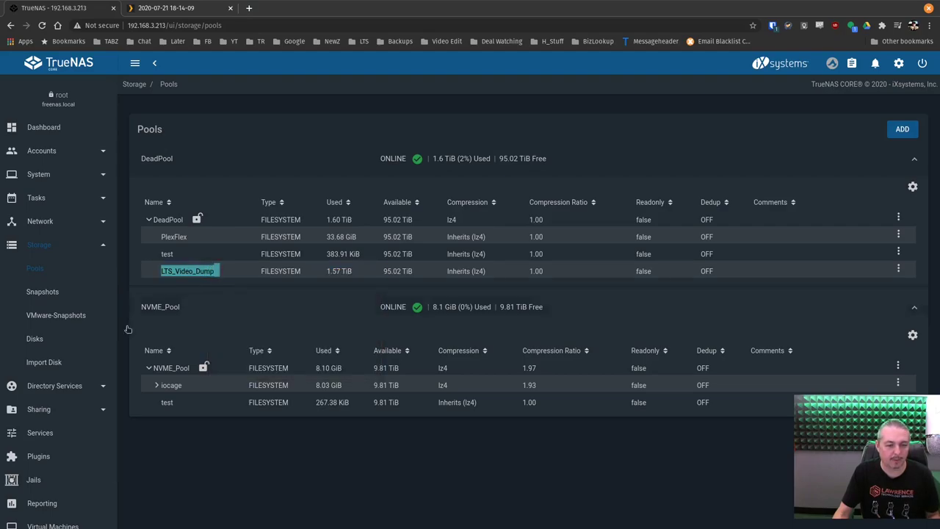
{"action": "scroll", "coordinate": [59, 447], "scroll_direction": "down", "scroll_amount": 2}
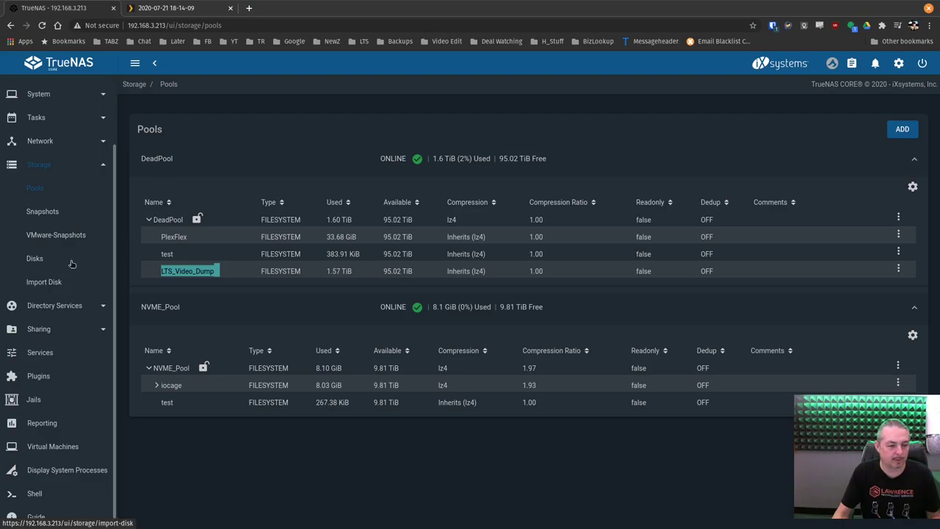
{"action": "left_click", "coordinate": [54, 378]}
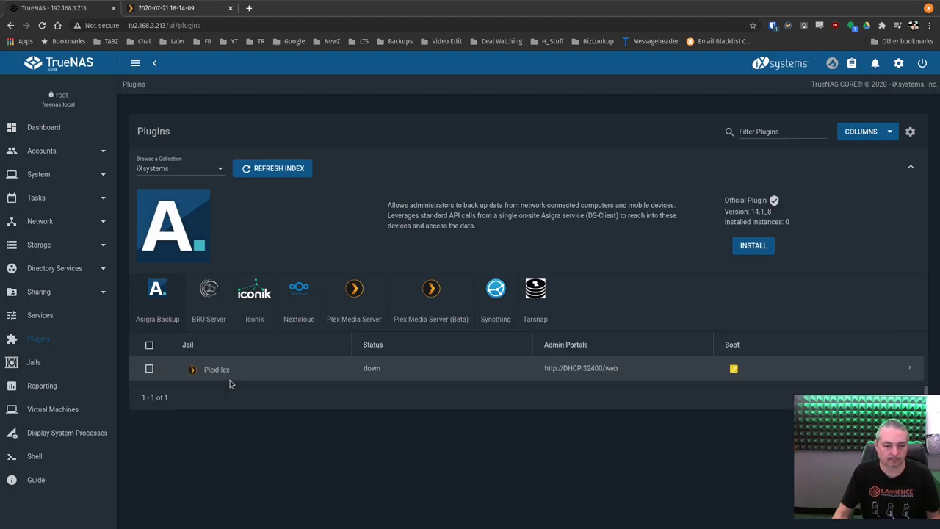
Add a PlexFlex mount point from /mnt/DeadPool/LTS_Video_Dump to root/mnt/LTS_Video_Dump
{"action": "left_click", "coordinate": [909, 368]}
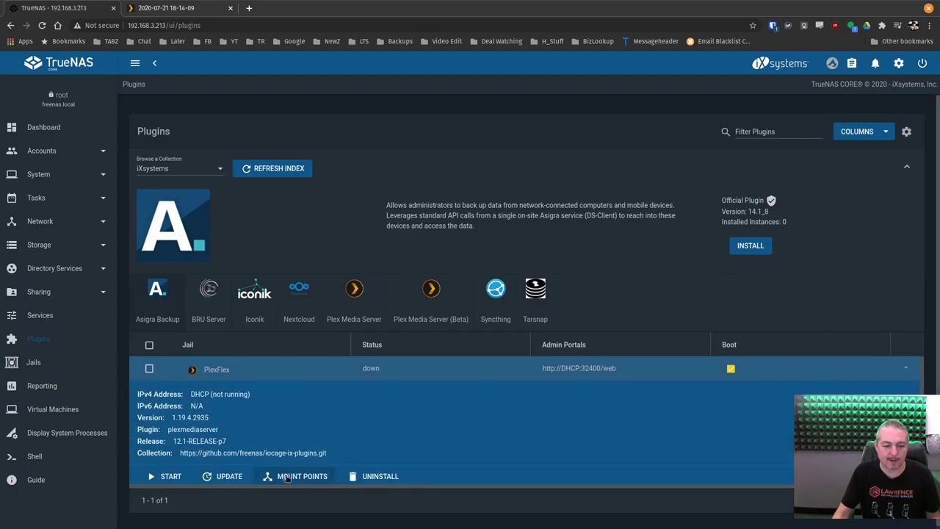
{"action": "left_click", "coordinate": [297, 475]}
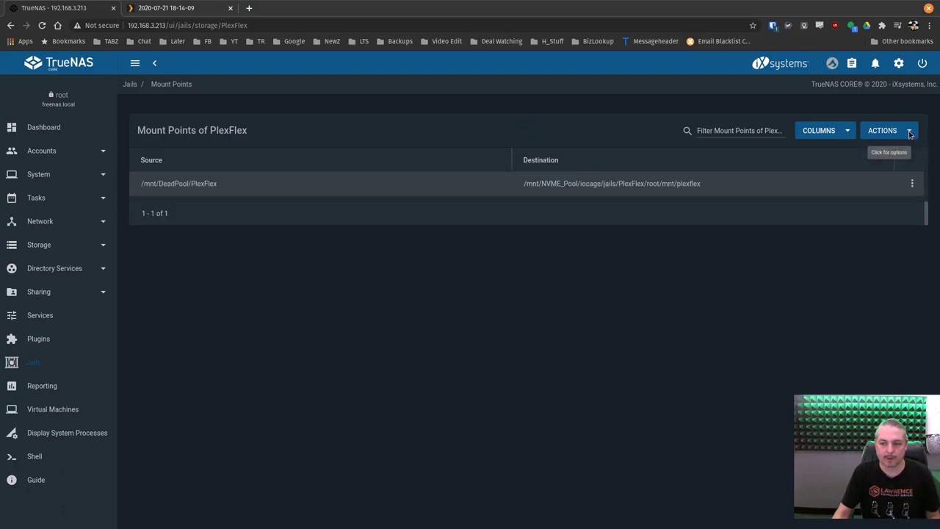
{"action": "left_click", "coordinate": [909, 136]}
{"action": "left_click", "coordinate": [867, 152]}
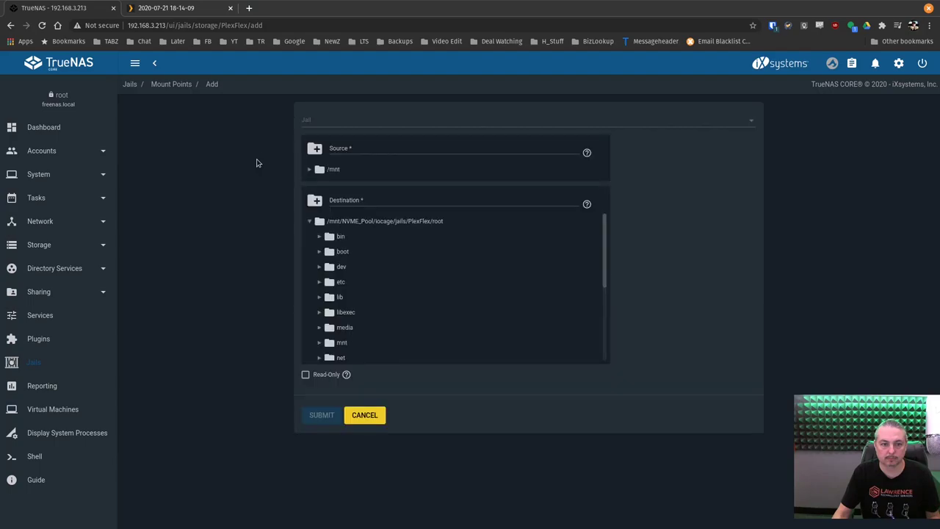
{"action": "left_click", "coordinate": [309, 170]}
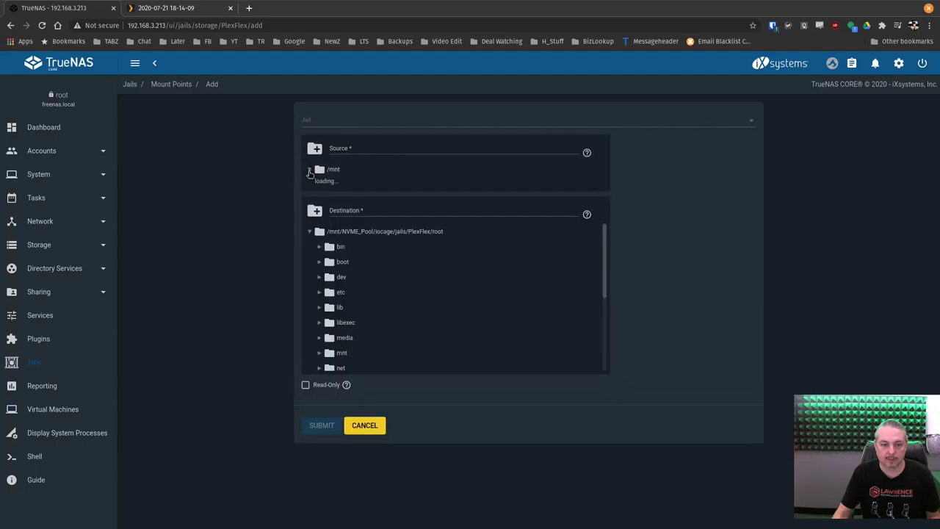
{"action": "left_click", "coordinate": [319, 185]}
{"action": "left_click", "coordinate": [383, 202]}
{"action": "scroll", "coordinate": [360, 367], "scroll_direction": "down", "scroll_amount": 1}
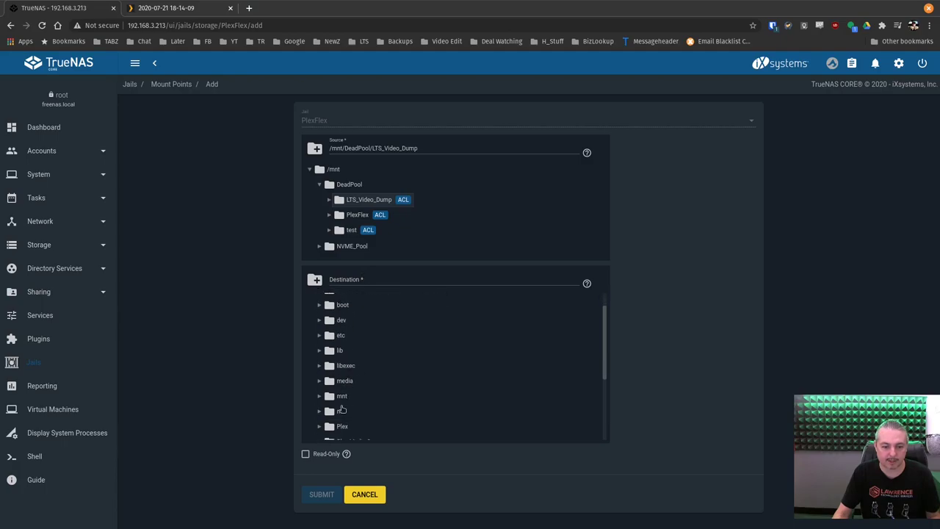
{"action": "left_click", "coordinate": [342, 401]}
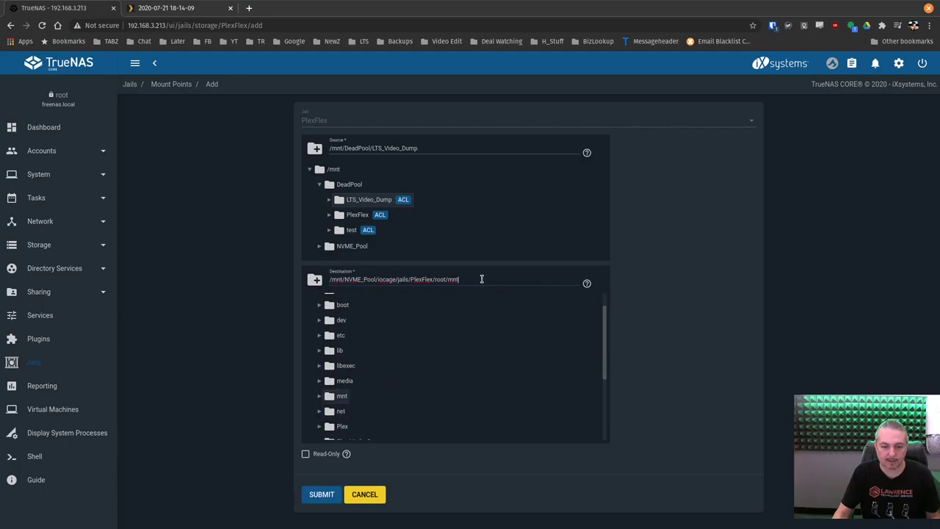
{"action": "key", "text": "ctrl+v"}
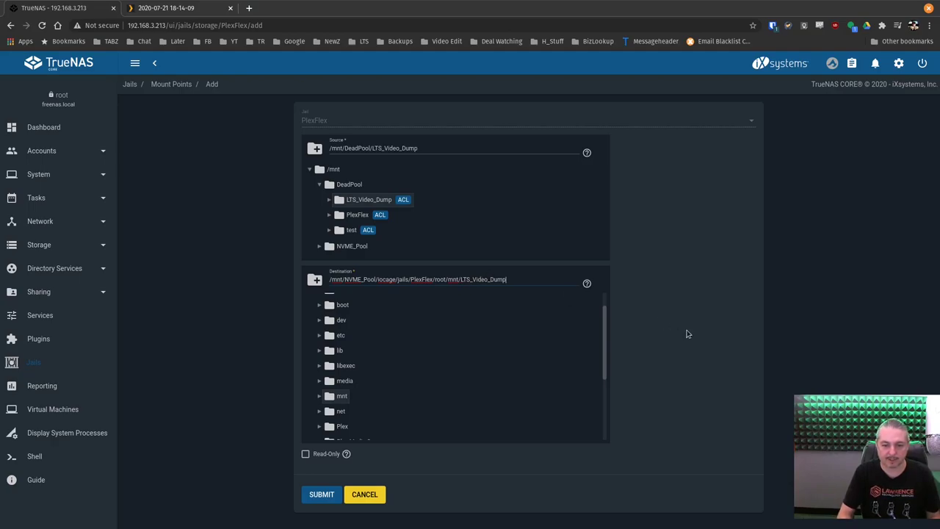
{"action": "key", "text": "ctrl+shift+Left"}
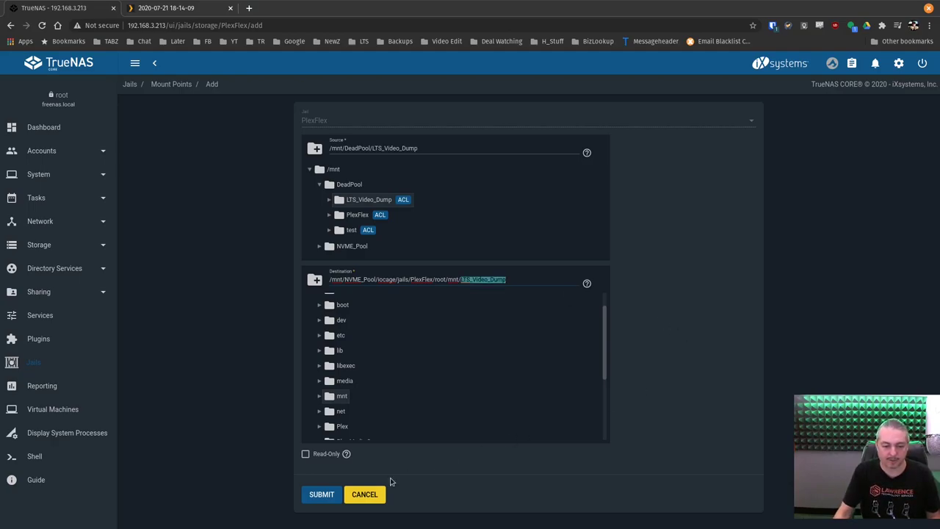
{"action": "left_click", "coordinate": [321, 497]}
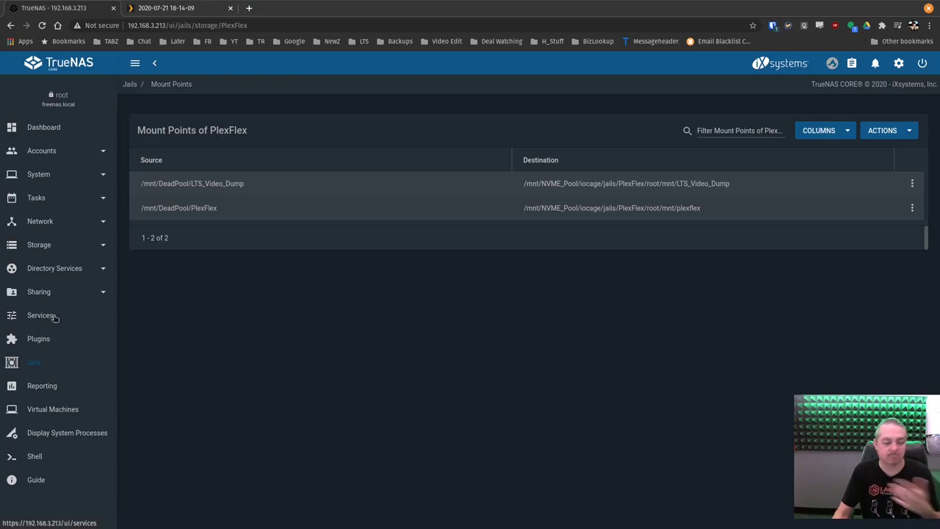
Return to Plugins and start the PlexFlex jail at 192.168.3.161
{"action": "left_click", "coordinate": [36, 244]}
{"action": "scroll", "coordinate": [50, 293], "scroll_direction": "down", "scroll_amount": 1}
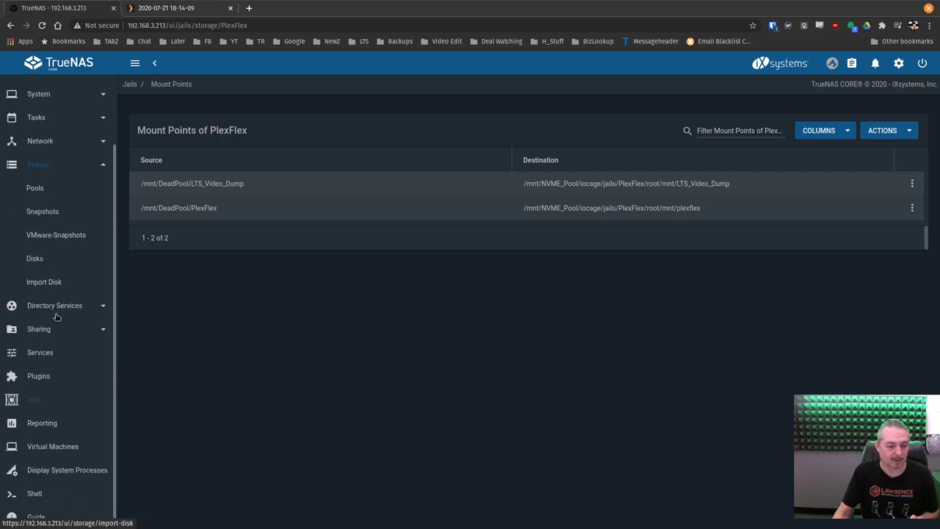
{"action": "left_click", "coordinate": [49, 378]}
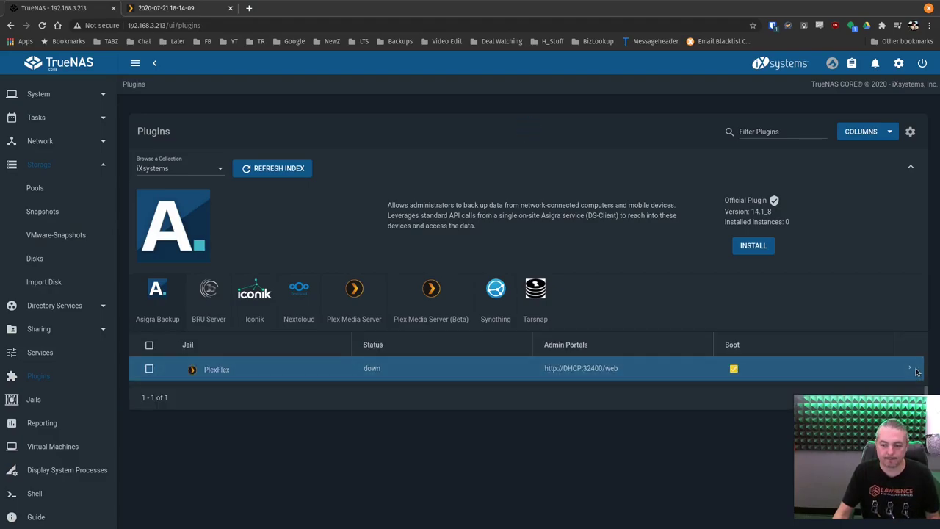
{"action": "left_click", "coordinate": [916, 371]}
{"action": "left_click", "coordinate": [169, 476]}
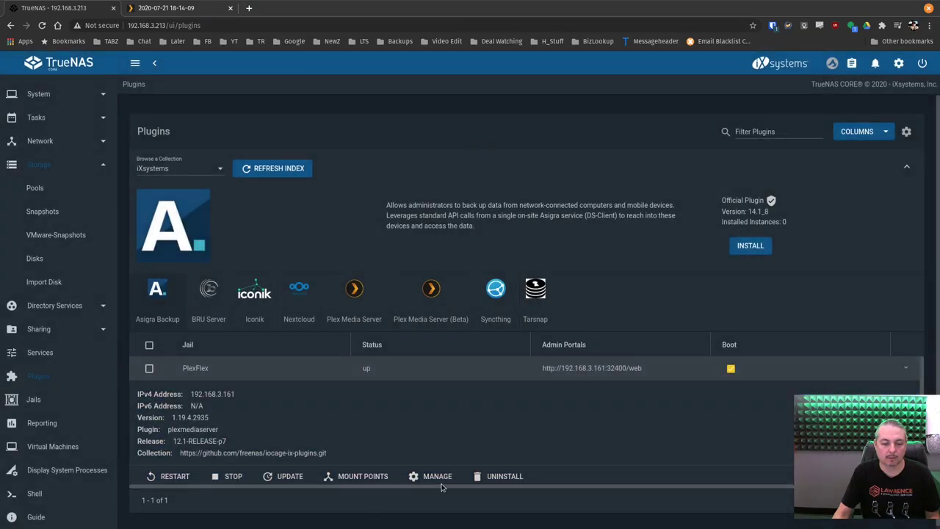
Open PlexFlex's Plex Web interface and go to the PlexFlexServer home page
{"action": "left_click", "coordinate": [438, 477]}
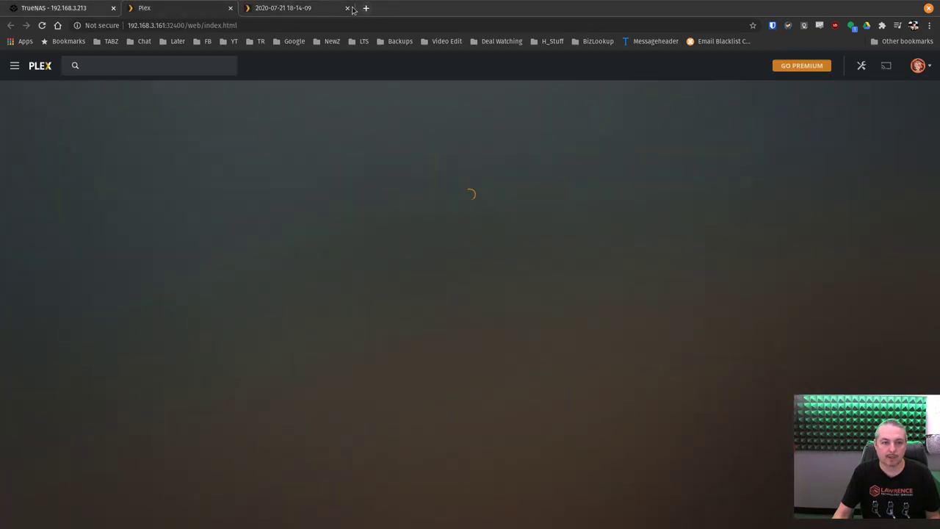
{"action": "left_click", "coordinate": [348, 8]}
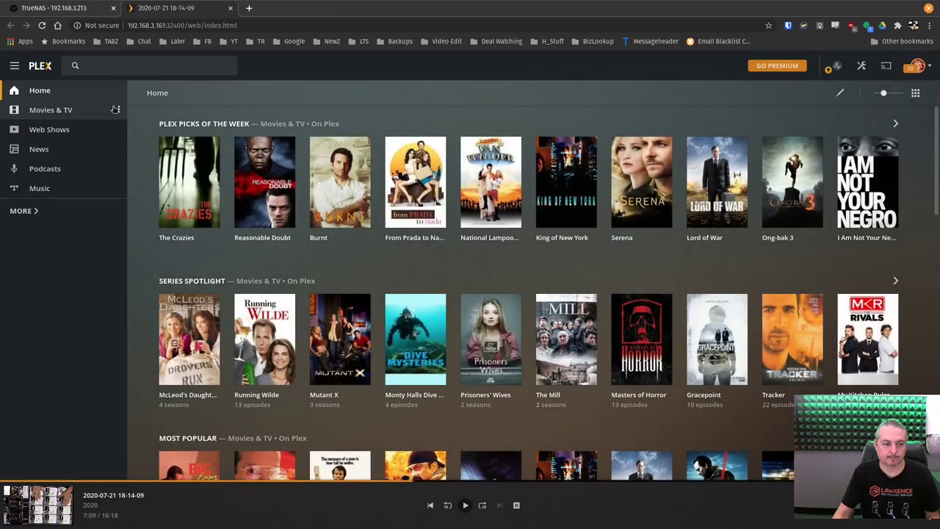
{"action": "left_click", "coordinate": [55, 211]}
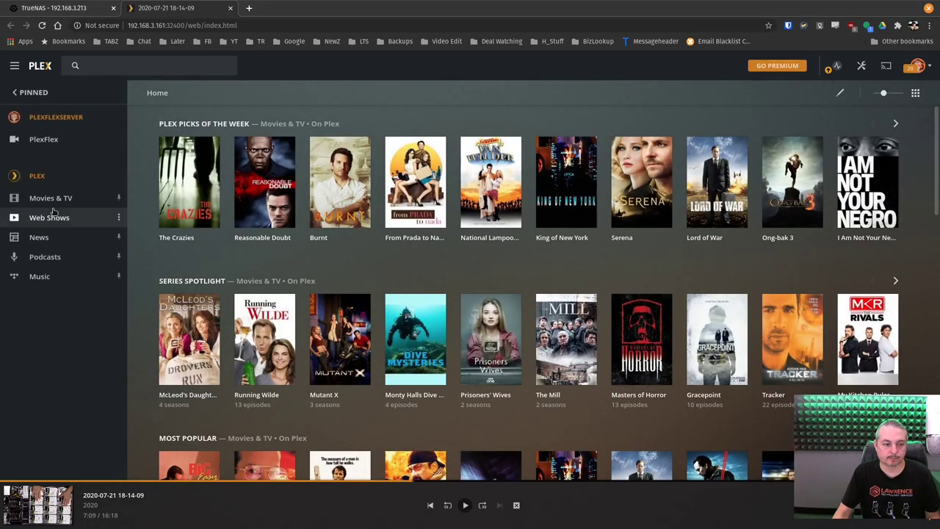
{"action": "left_click", "coordinate": [78, 116]}
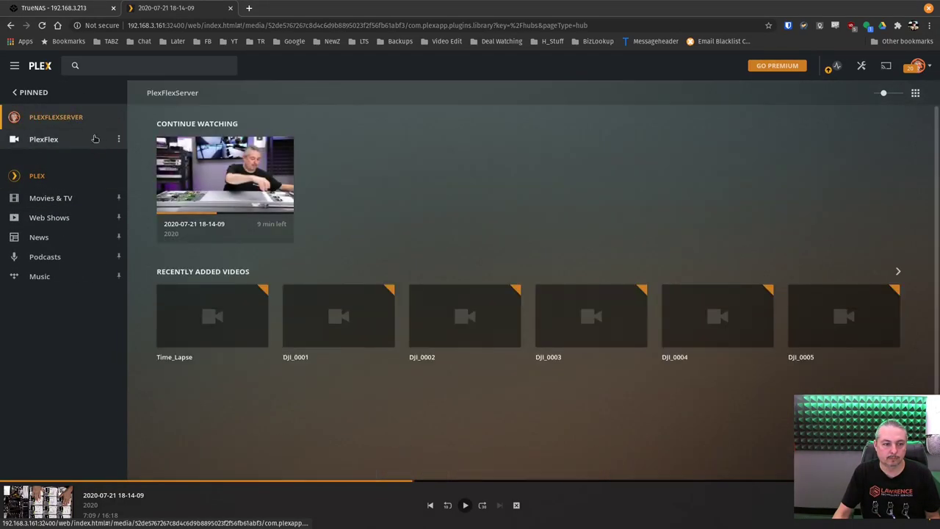
Start a new Other Videos library named LTS_Video_Dump
{"action": "left_click", "coordinate": [107, 117]}
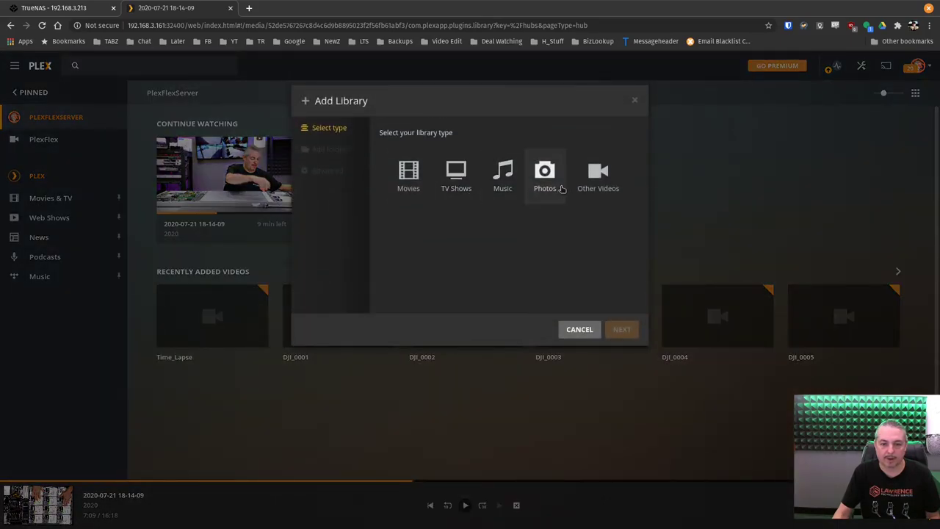
{"action": "left_click", "coordinate": [581, 186]}
{"action": "left_click", "coordinate": [447, 232]}
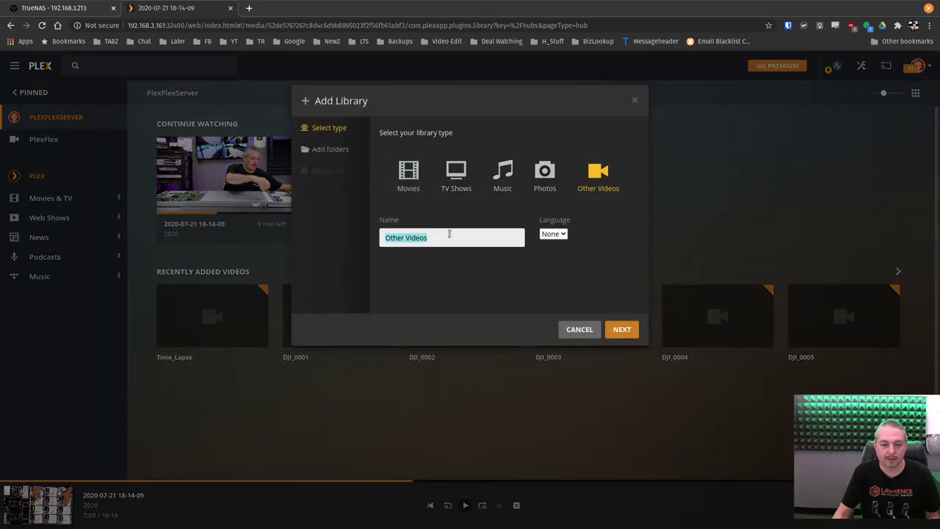
{"action": "key", "text": "ctrl+v"}
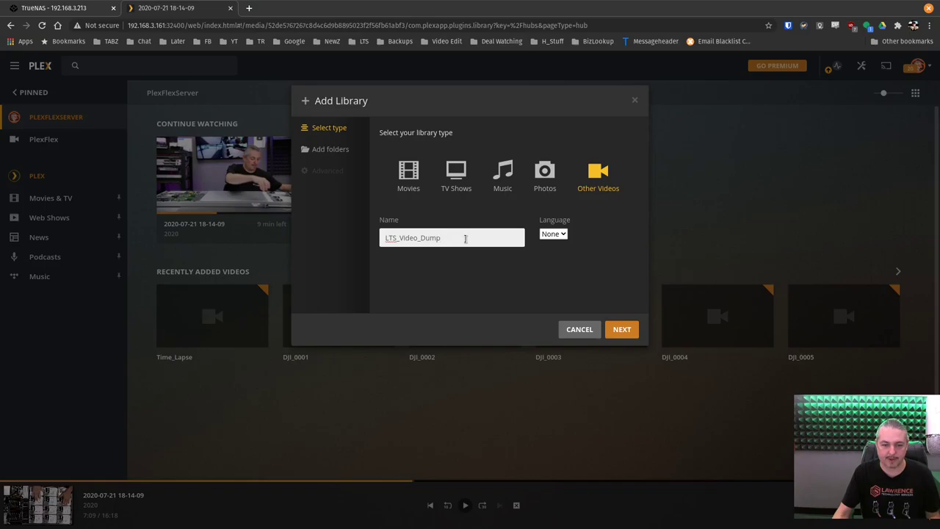
{"action": "key", "text": "ctrl+a"}
{"action": "left_click", "coordinate": [623, 331]}
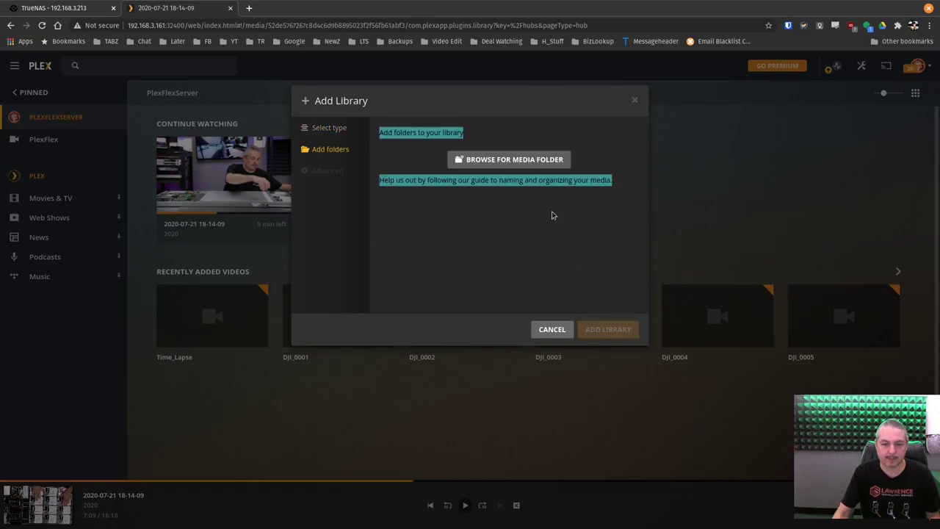
Set the library's media folder to /mnt/LTS_Video_Dump and add the library
{"action": "left_click", "coordinate": [520, 160]}
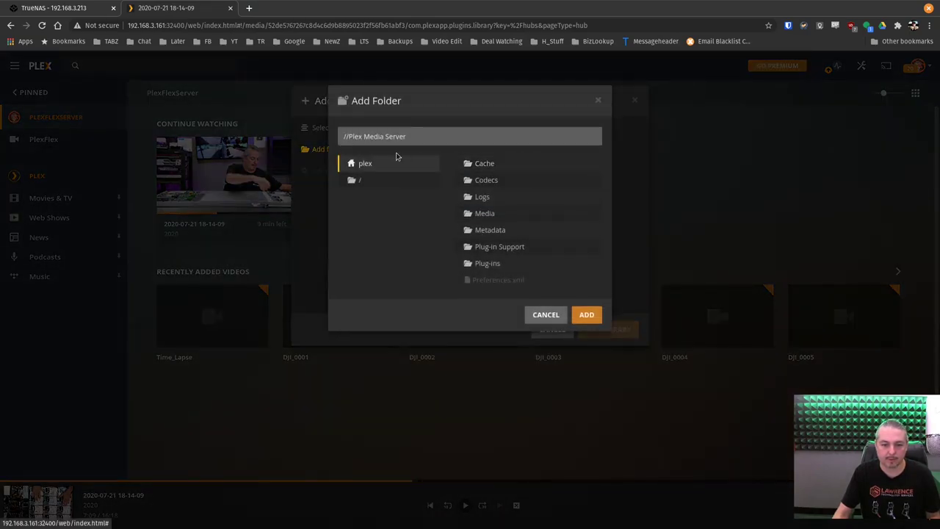
{"action": "left_click", "coordinate": [373, 178]}
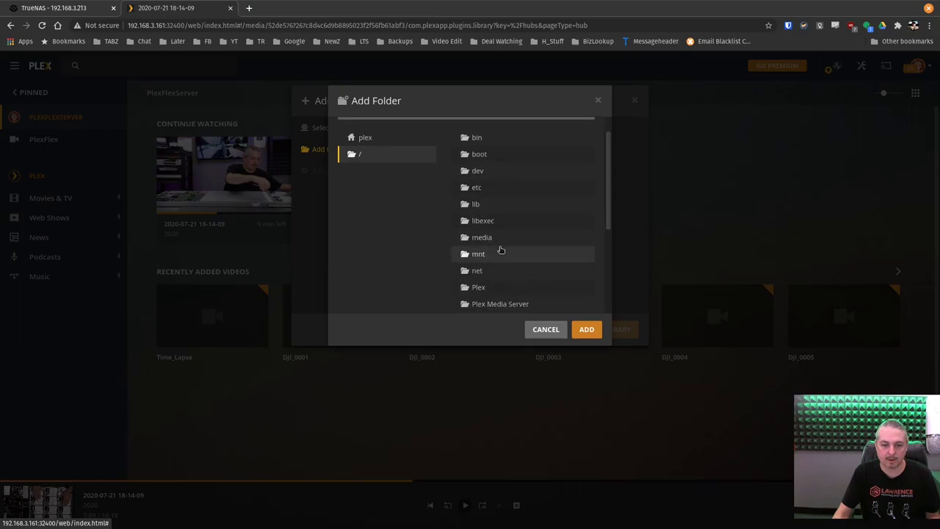
{"action": "left_click", "coordinate": [500, 250]}
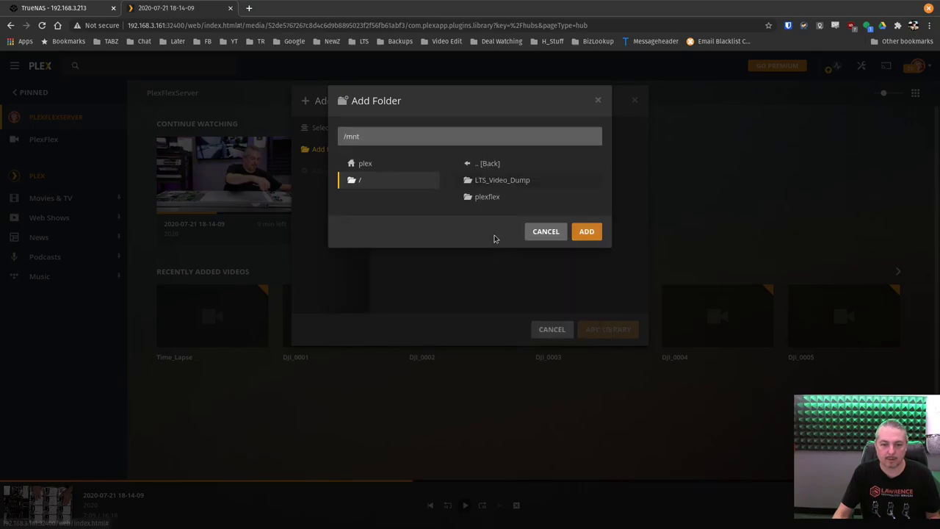
{"action": "left_click", "coordinate": [511, 183]}
{"action": "double_click", "coordinate": [587, 316]}
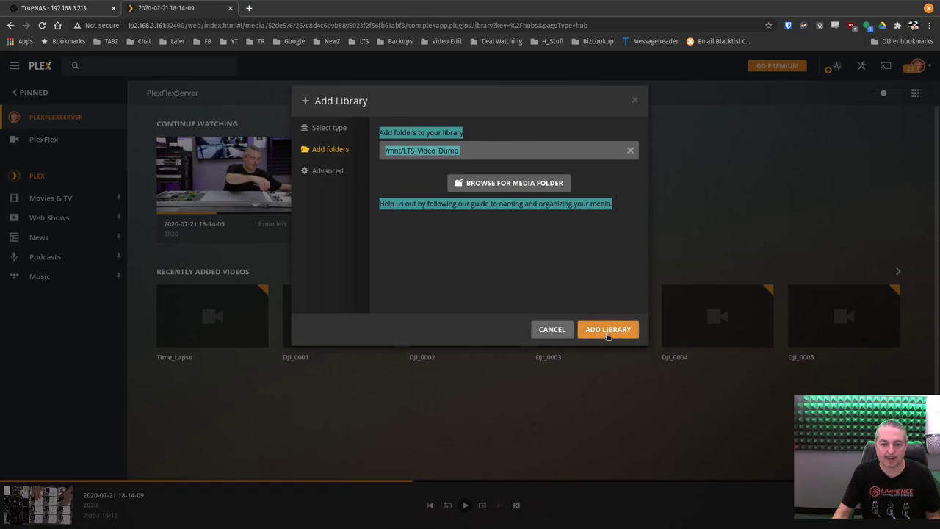
{"action": "left_click", "coordinate": [608, 331]}
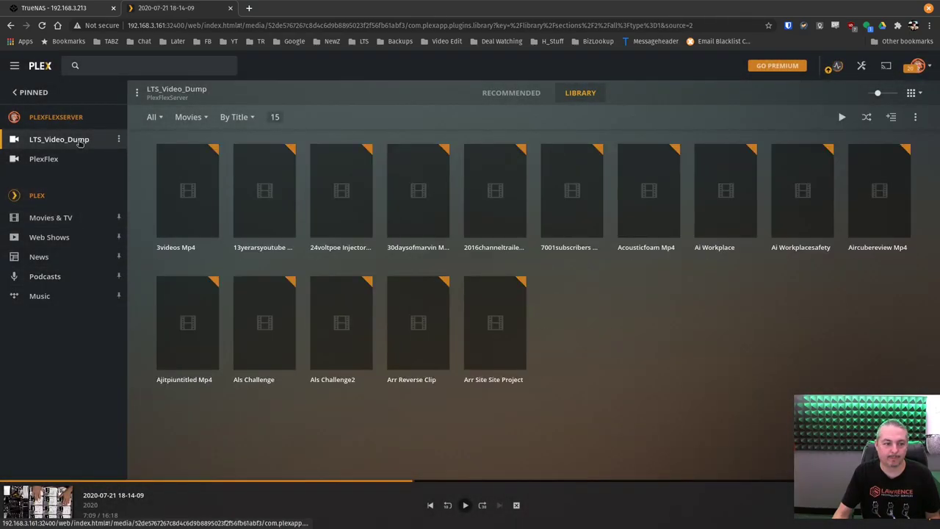
Browse LTS_Video_Dump's Recommended videos, then open GoPro_Reduced's details in the PlexFlex library
{"action": "left_click", "coordinate": [81, 142]}
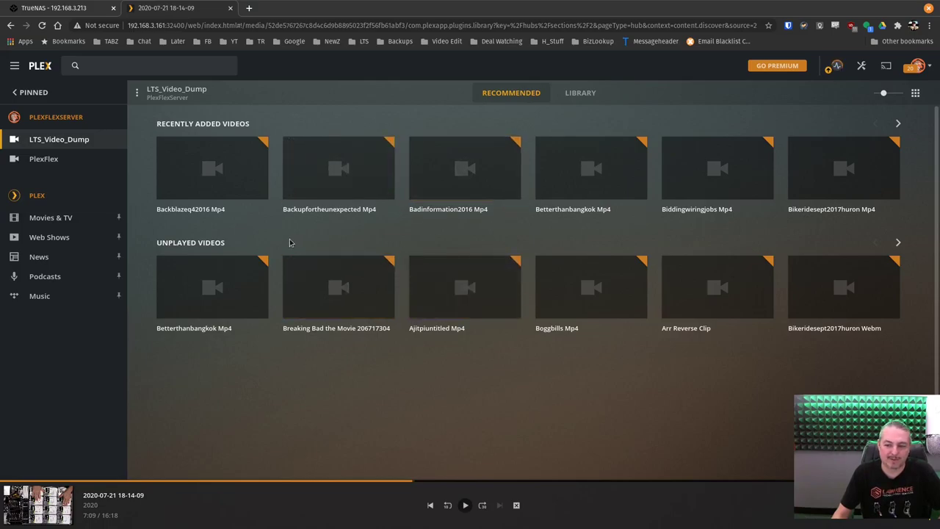
{"action": "scroll", "coordinate": [648, 382], "scroll_direction": "down", "scroll_amount": 1}
{"action": "scroll", "coordinate": [648, 381], "scroll_direction": "up", "scroll_amount": 1}
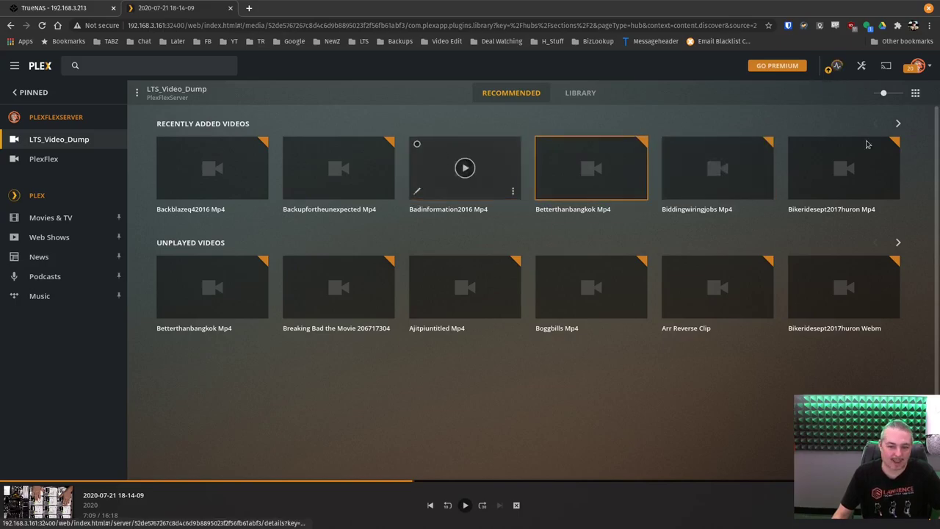
{"action": "left_click", "coordinate": [75, 158]}
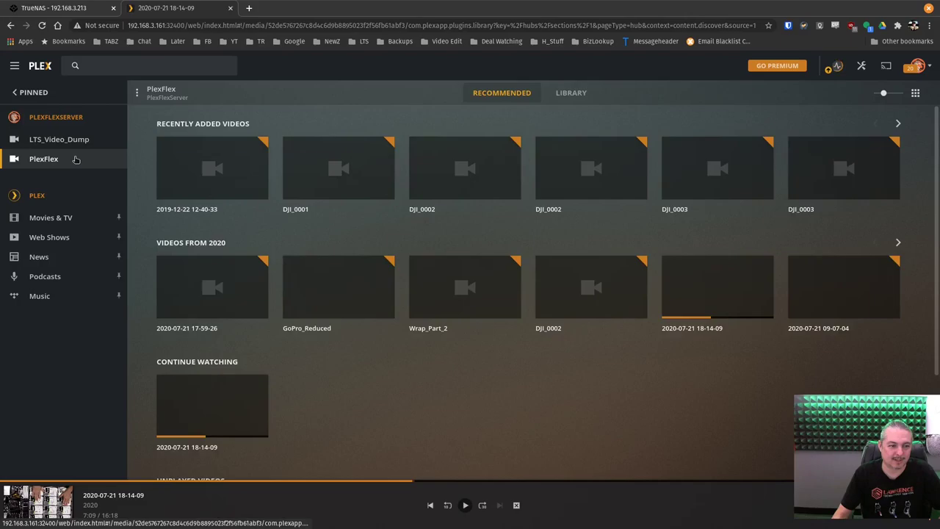
{"action": "left_click", "coordinate": [351, 306]}
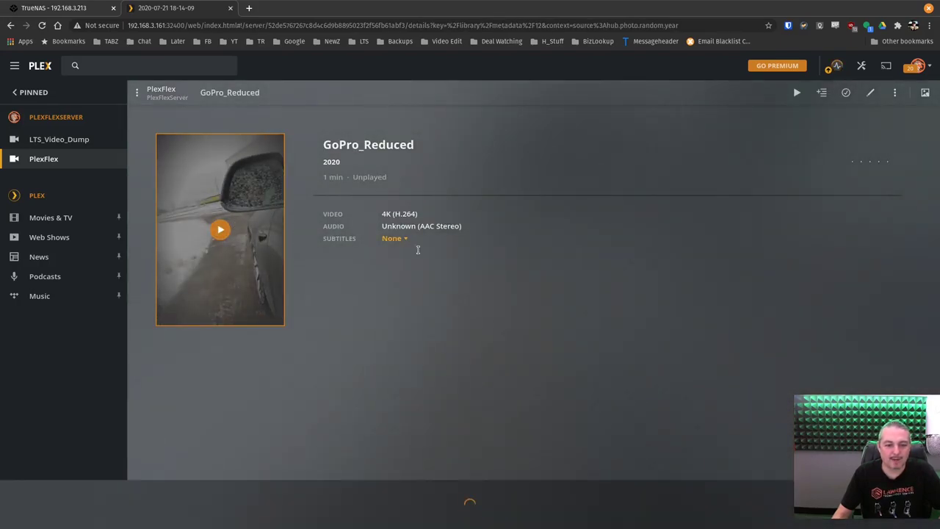
Play GoPro_Reduced, toggle full screen on and off, seek to about 0:53 and pause
{"action": "left_click", "coordinate": [37, 514]}
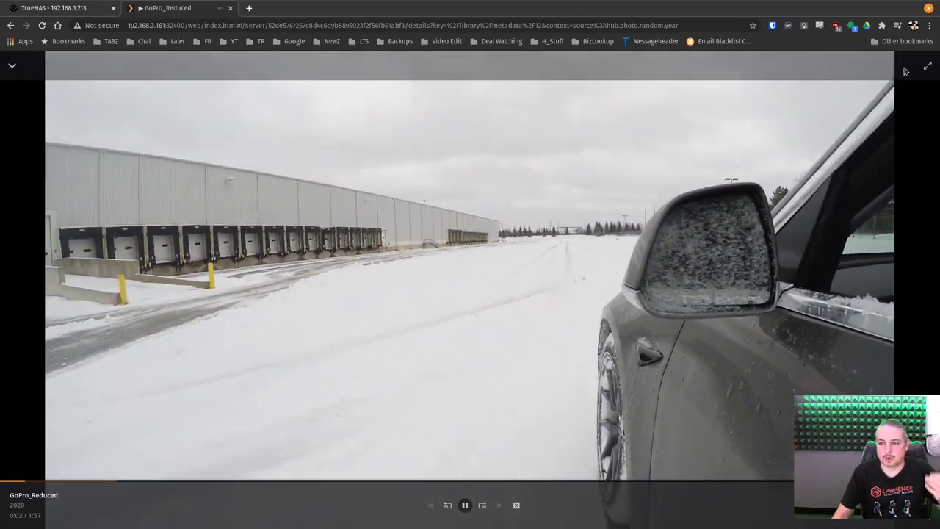
{"action": "left_click", "coordinate": [927, 66]}
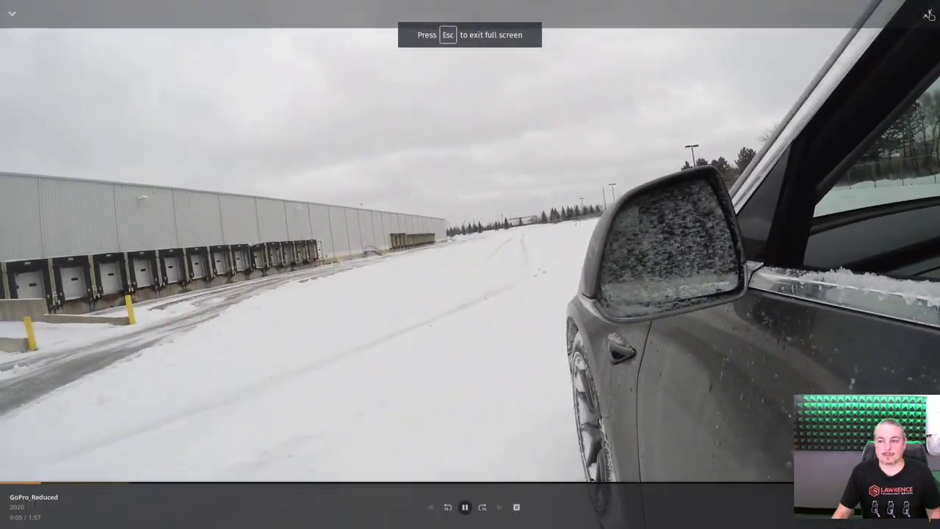
{"action": "left_click", "coordinate": [927, 14]}
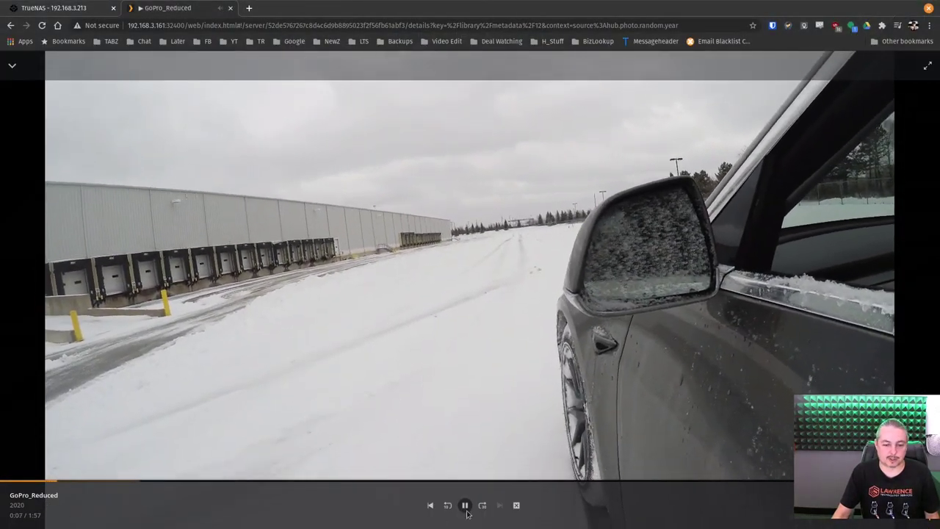
{"action": "left_click", "coordinate": [204, 481]}
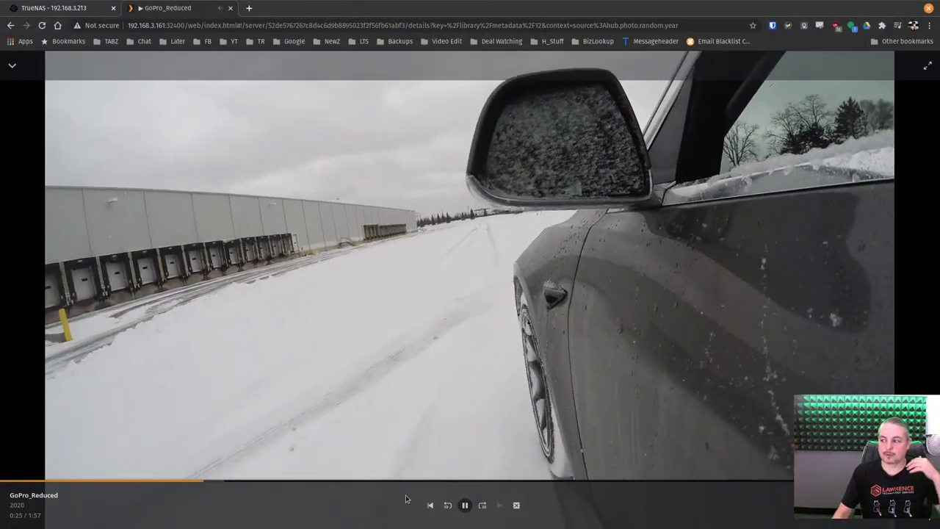
{"action": "left_click", "coordinate": [430, 480]}
{"action": "left_click", "coordinate": [464, 504]}
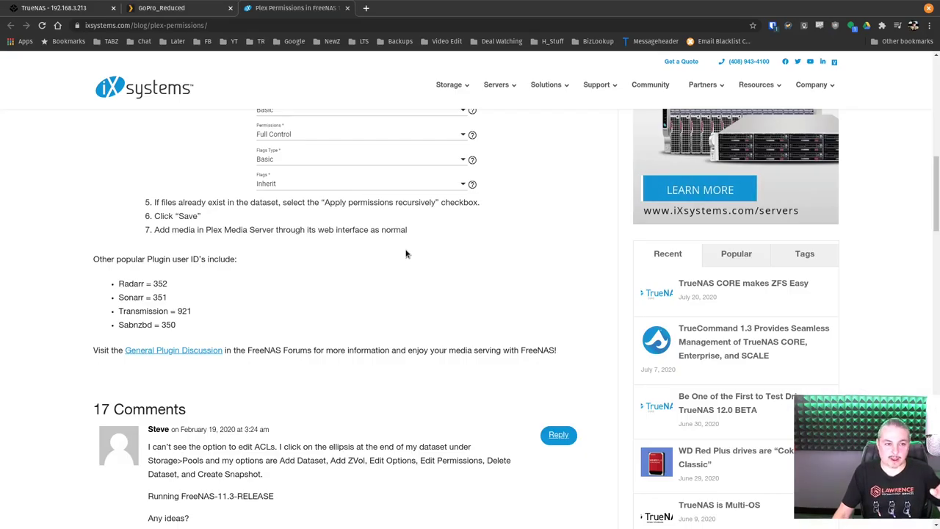
Scroll to the plugin user ID list and highlight Transmission's ID 921
{"action": "scroll", "coordinate": [406, 253], "scroll_direction": "down", "scroll_amount": 1}
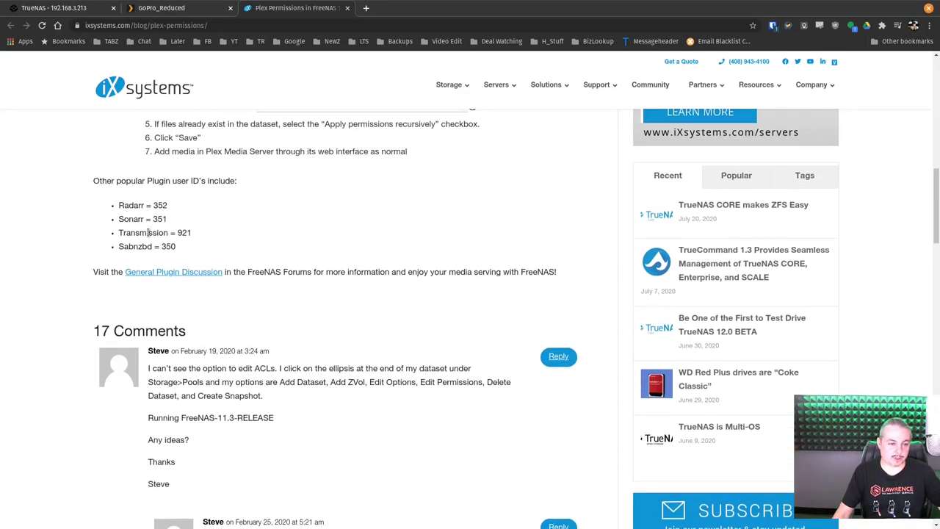
{"action": "double_click", "coordinate": [184, 232]}
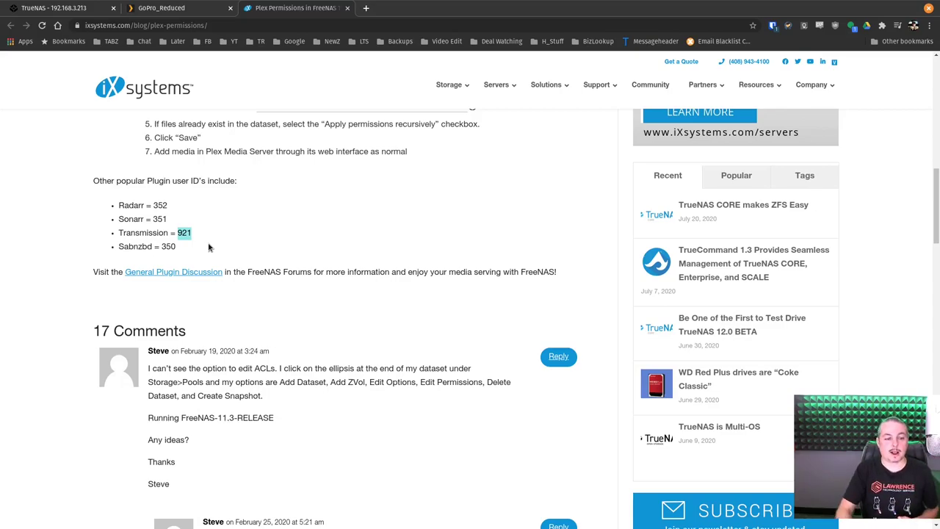
Resume GoPro_Reduced, then show the Minio_Test jail's mount points on the TrueNAS Jails page
{"action": "left_click", "coordinate": [176, 7]}
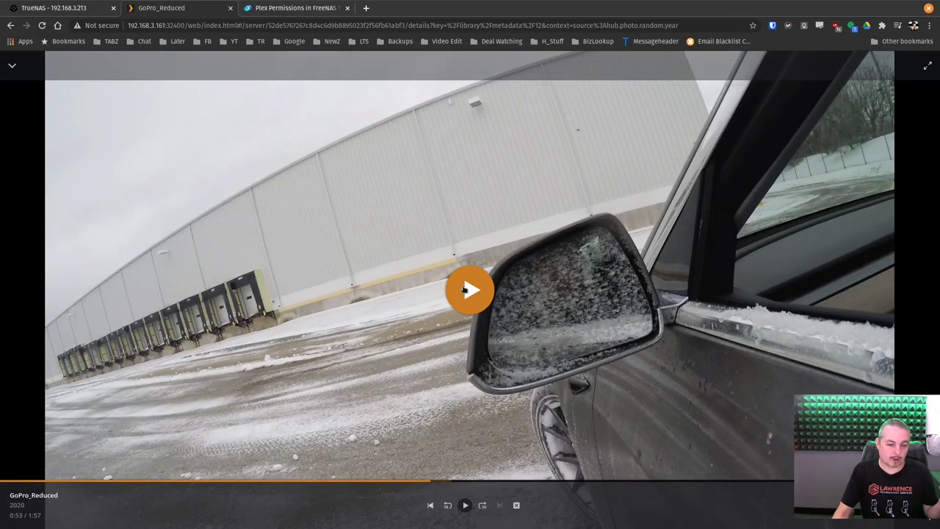
{"action": "left_click", "coordinate": [463, 289]}
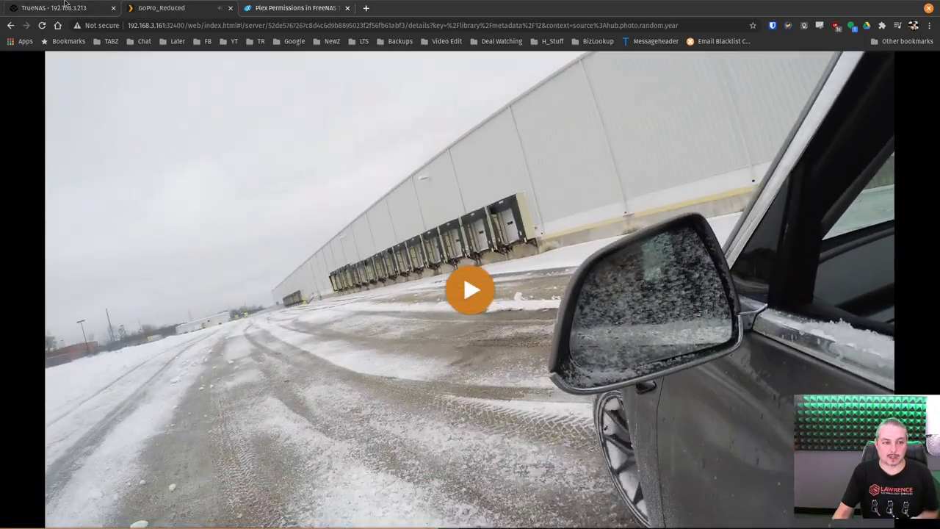
{"action": "left_click", "coordinate": [64, 4]}
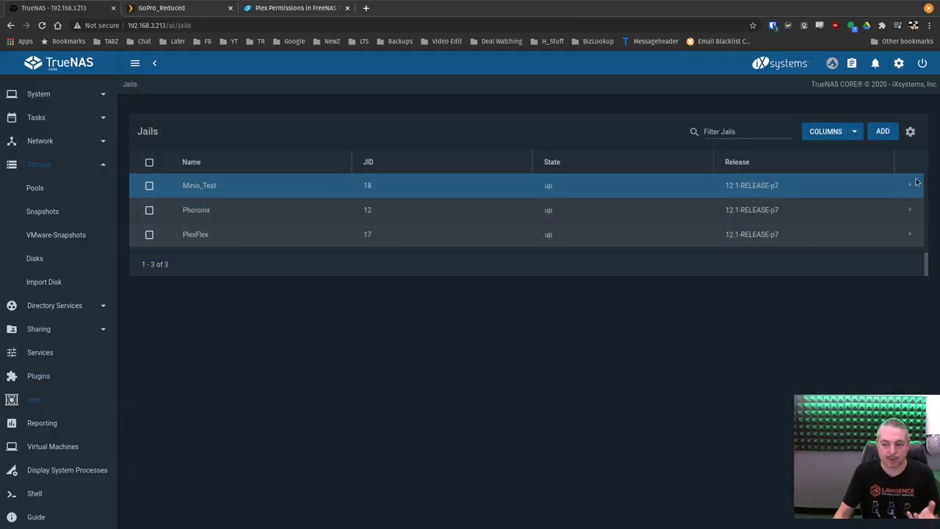
{"action": "left_click", "coordinate": [910, 185]}
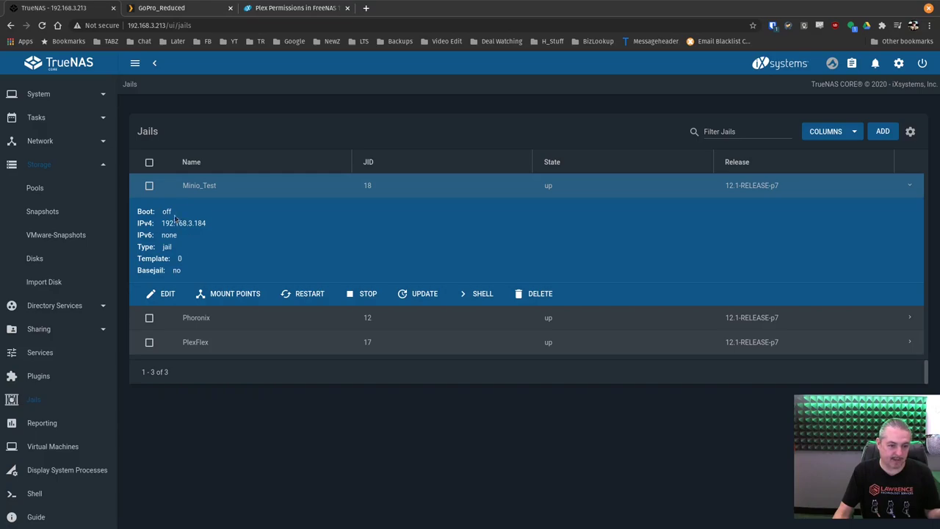
{"action": "left_click_drag", "start_coordinate": [181, 188], "coordinate": [255, 193]}
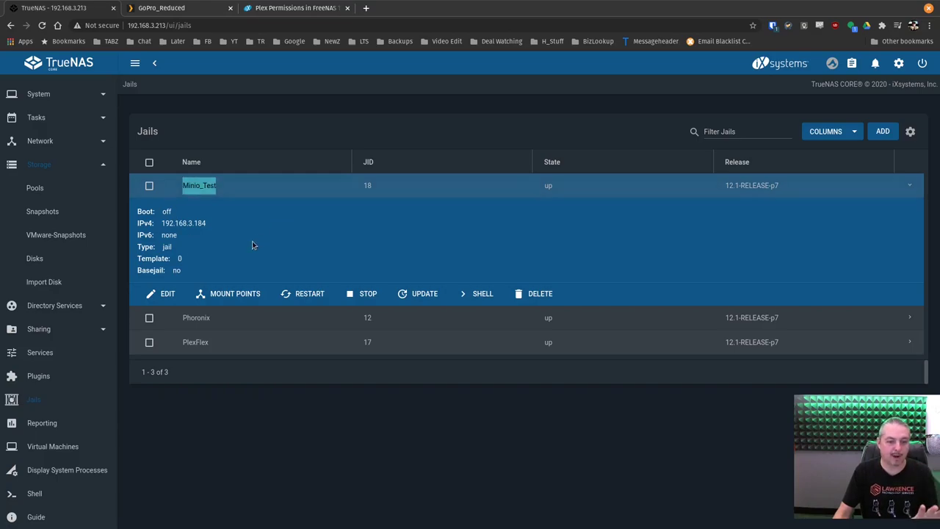
{"action": "left_click", "coordinate": [235, 293]}
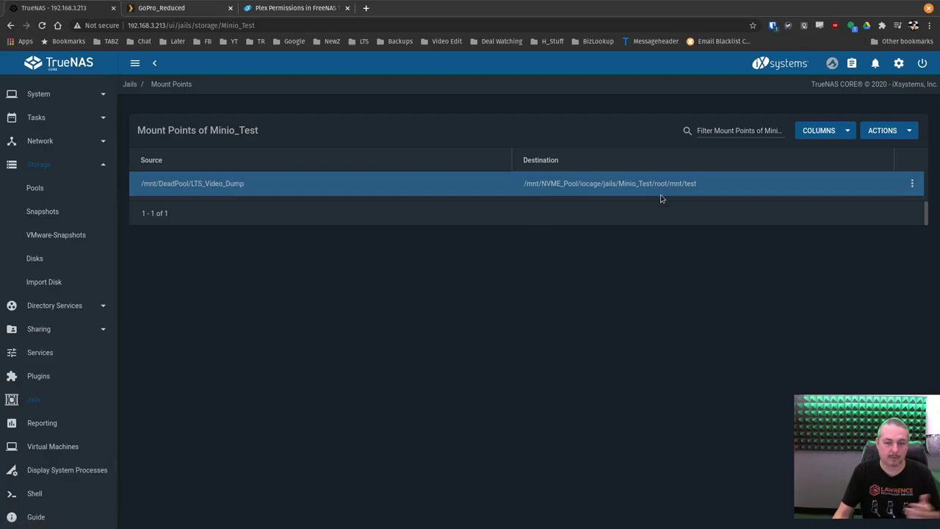
Open a shell in the Minio_Test jail and change into /mnt/test
{"action": "left_click", "coordinate": [45, 399]}
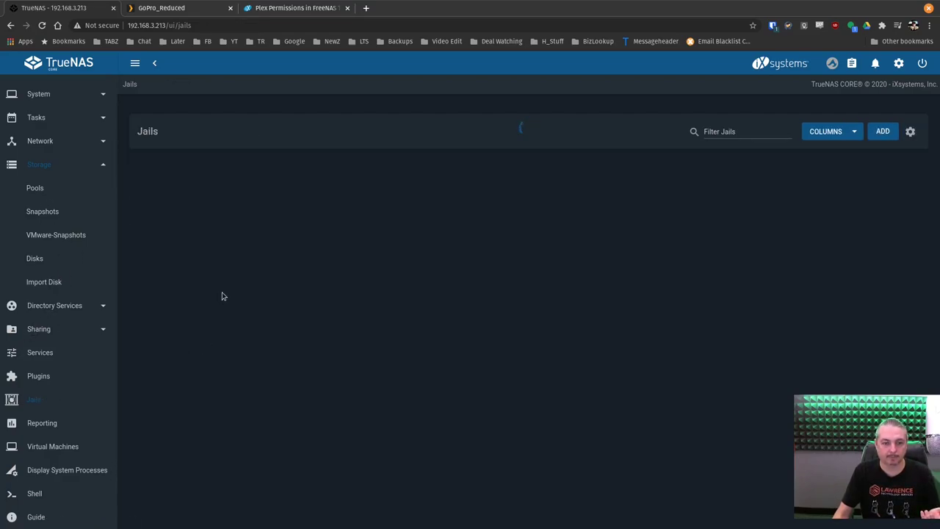
{"action": "left_click", "coordinate": [917, 185]}
{"action": "left_click", "coordinate": [491, 298]}
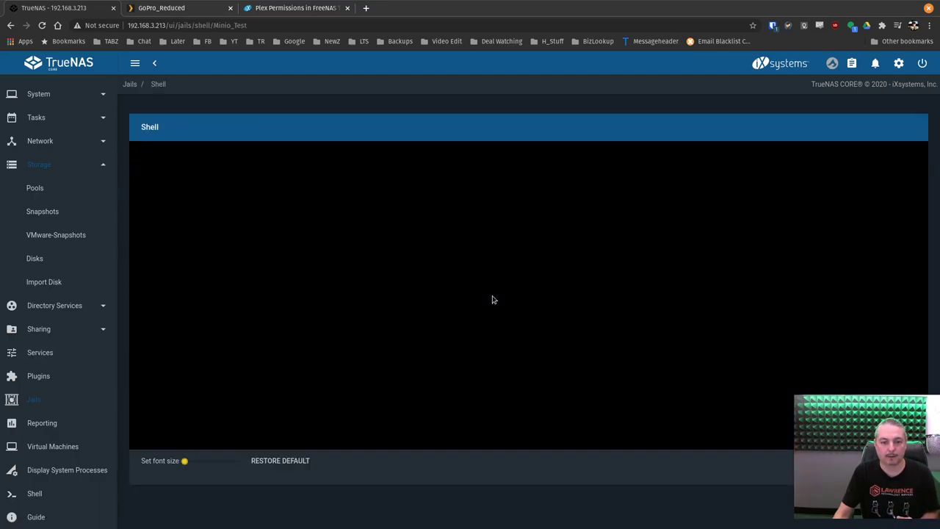
{"action": "type", "text": "cd /mnt/test/"}
{"action": "key", "text": "Return"}
List /mnt/test with ls and ls -lath, then exit the jail shell
{"action": "type", "text": "ls"}
{"action": "key", "text": "Return"}
{"action": "type", "text": "ls -lath"}
{"action": "key", "text": "Return"}
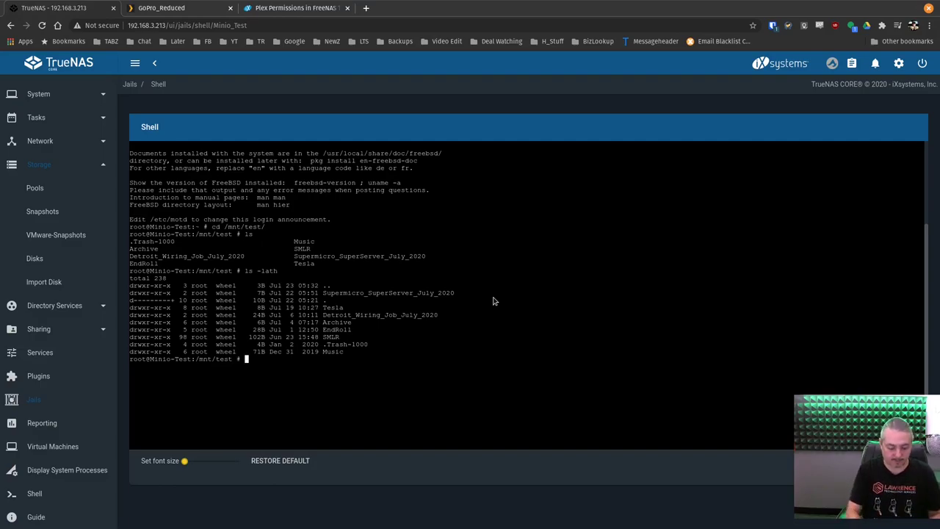
{"action": "type", "text": "exit"}
{"action": "key", "text": "Return"}
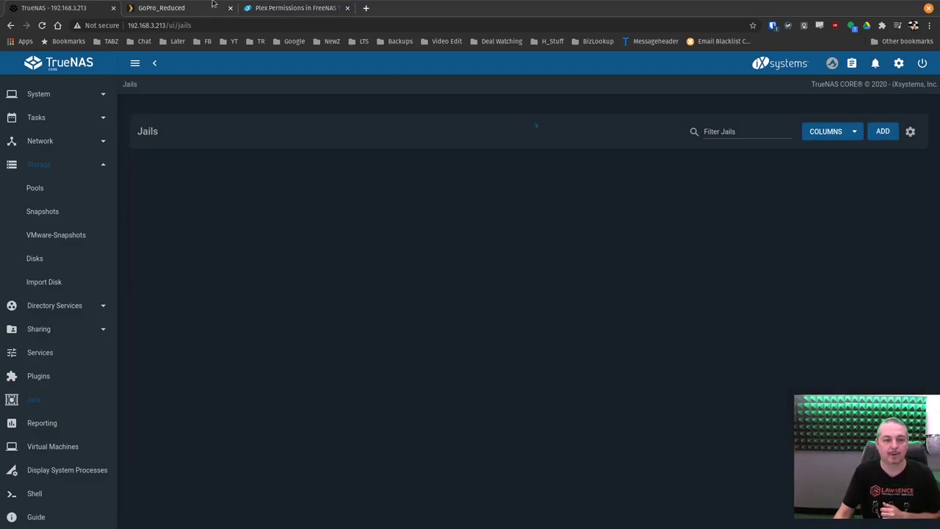
Open the TrueNAS Dashboard and highlight the Xeon Gold 6240 CPU model and threads count
{"action": "left_click", "coordinate": [212, 4]}
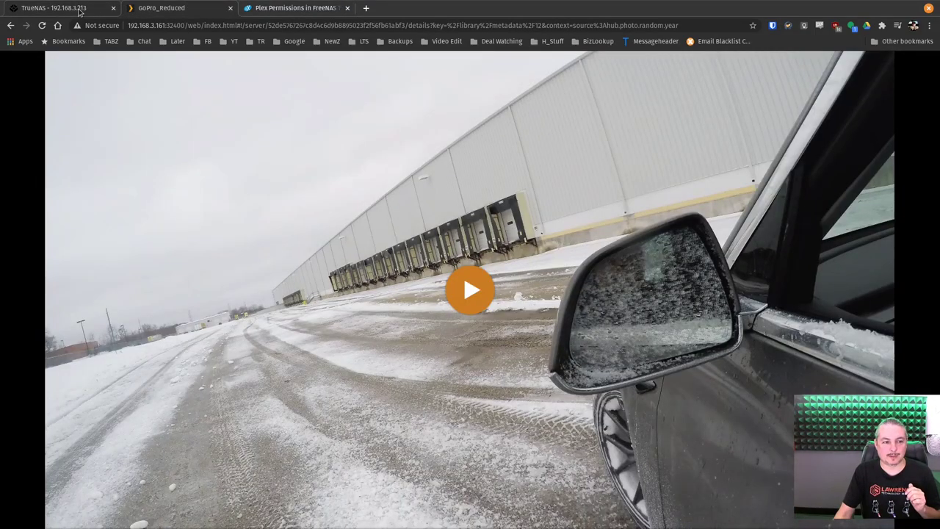
{"action": "left_click", "coordinate": [79, 9]}
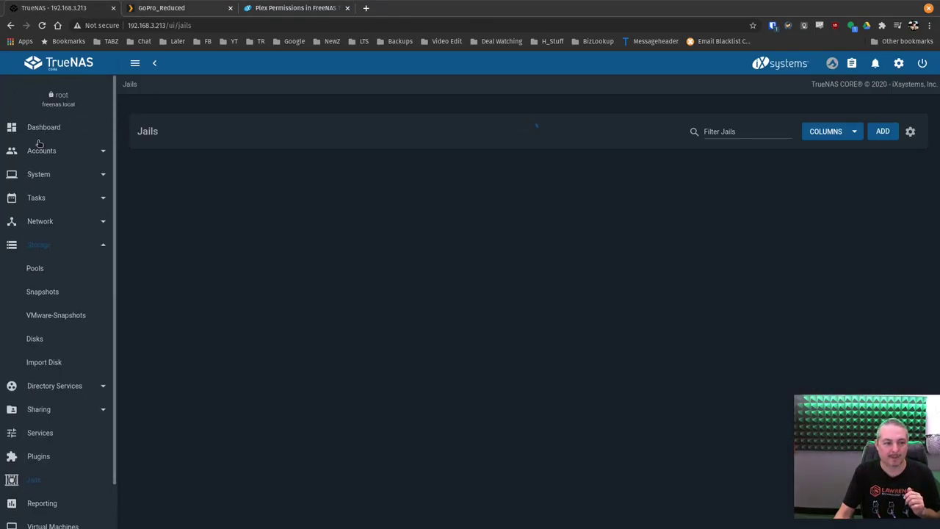
{"action": "left_click", "coordinate": [43, 128]}
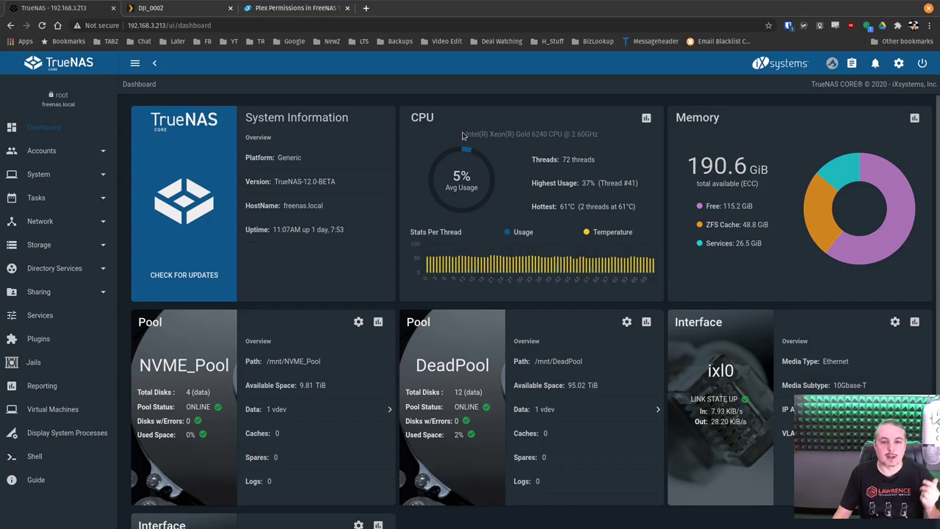
{"action": "left_click_drag", "start_coordinate": [465, 134], "coordinate": [576, 143]}
{"action": "left_click", "coordinate": [577, 144]}
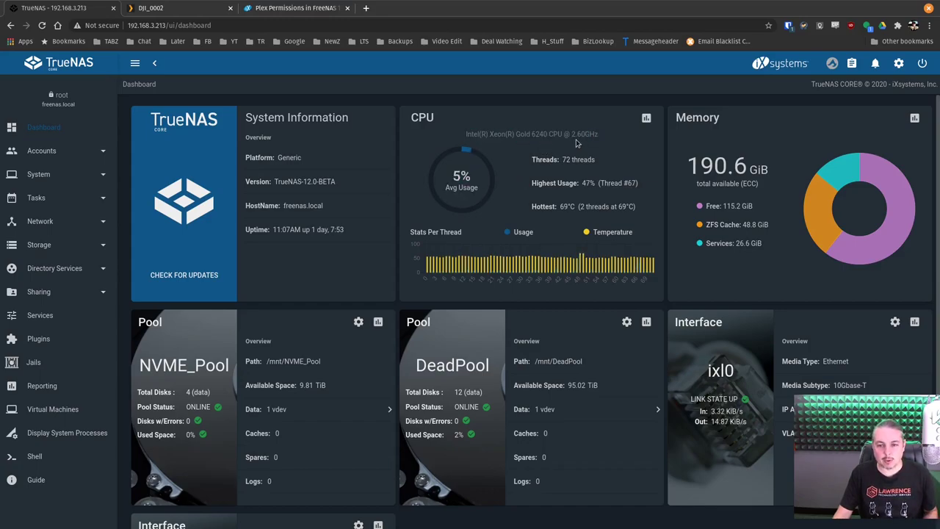
{"action": "double_click", "coordinate": [537, 160]}
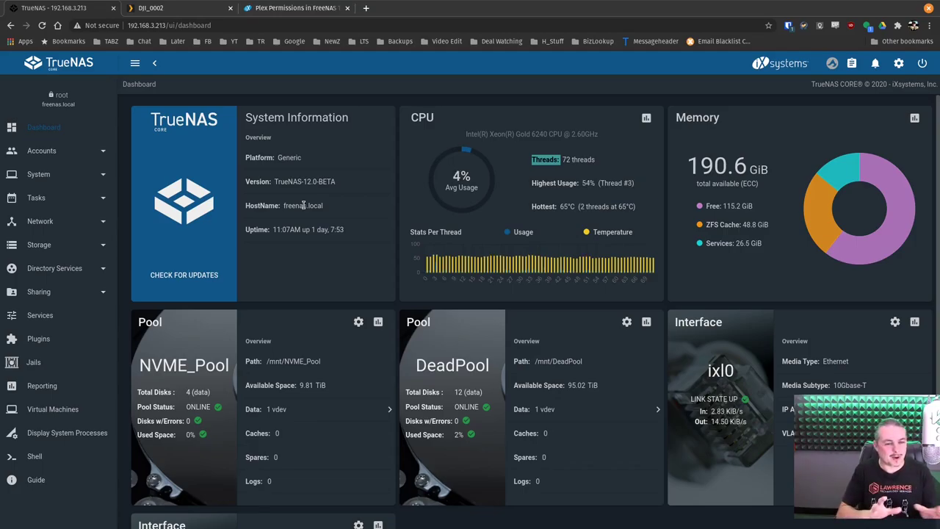
{"action": "key", "text": "super"}
Move and enlarge the htop terminal to show more Plex processes, then raise the TrueNAS browser
{"action": "left_click", "coordinate": [401, 318]}
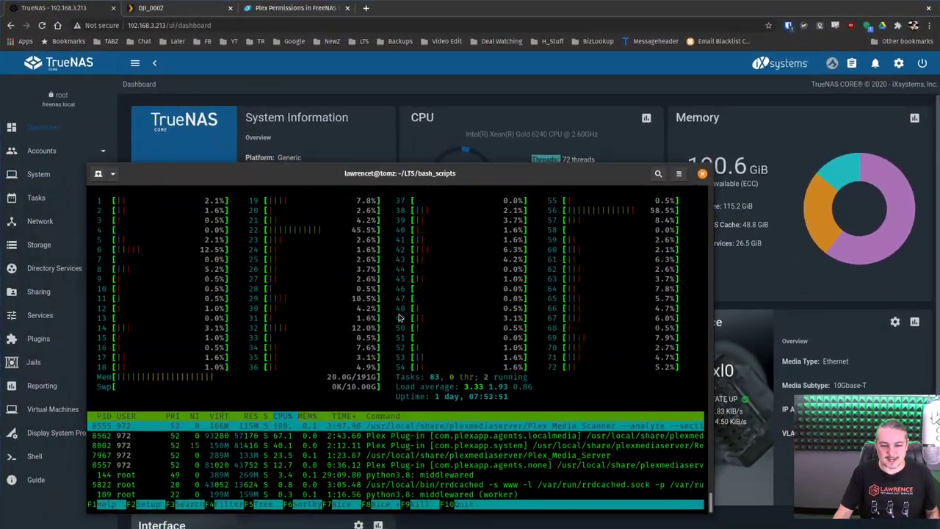
{"action": "left_click_drag", "start_coordinate": [466, 175], "coordinate": [446, 56]}
{"action": "left_click_drag", "start_coordinate": [689, 384], "coordinate": [835, 451]}
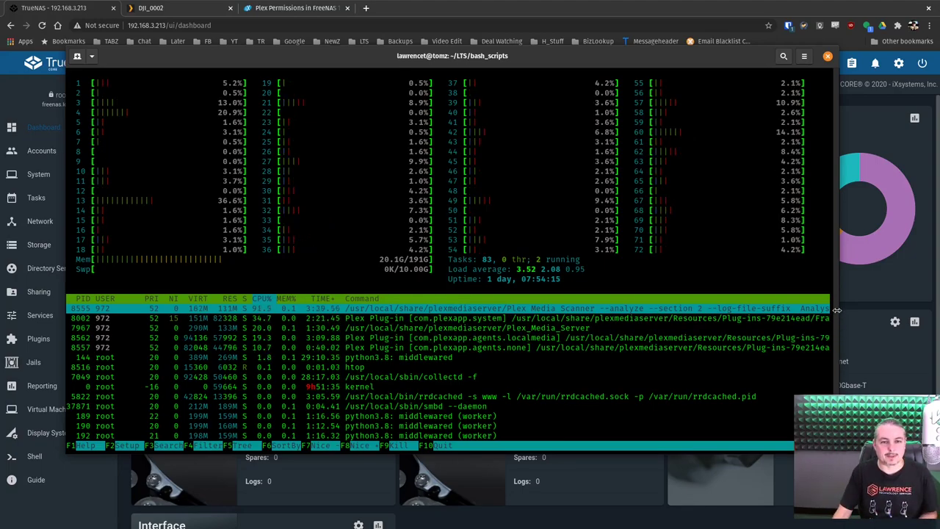
{"action": "left_click", "coordinate": [585, 4]}
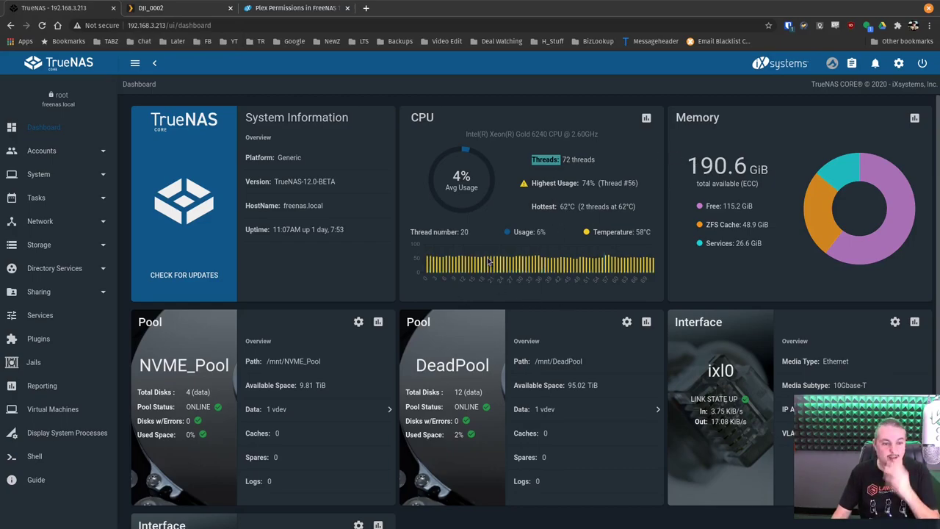
Go to Storage > Pools and open DeadPool's status showing its 12-disk RAIDZ2 vdev
{"action": "left_click", "coordinate": [53, 245]}
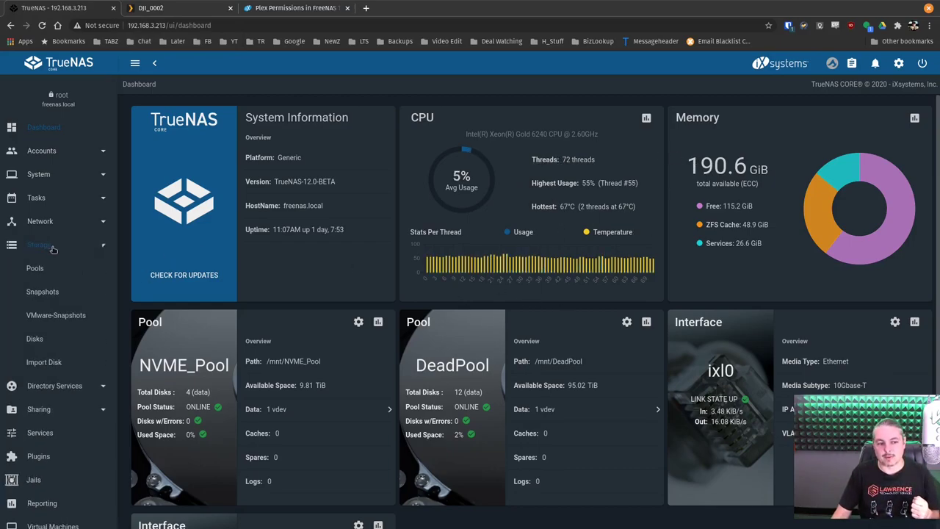
{"action": "left_click", "coordinate": [49, 268]}
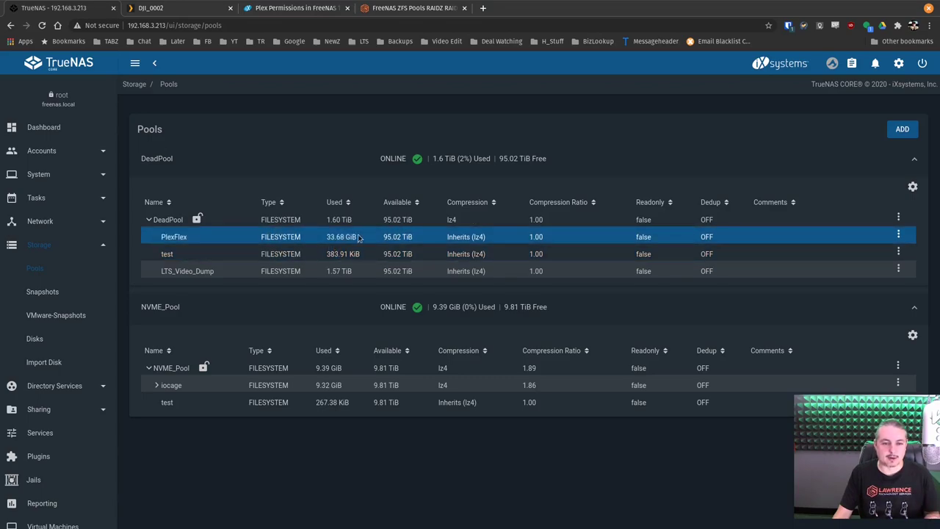
{"action": "left_click", "coordinate": [914, 188]}
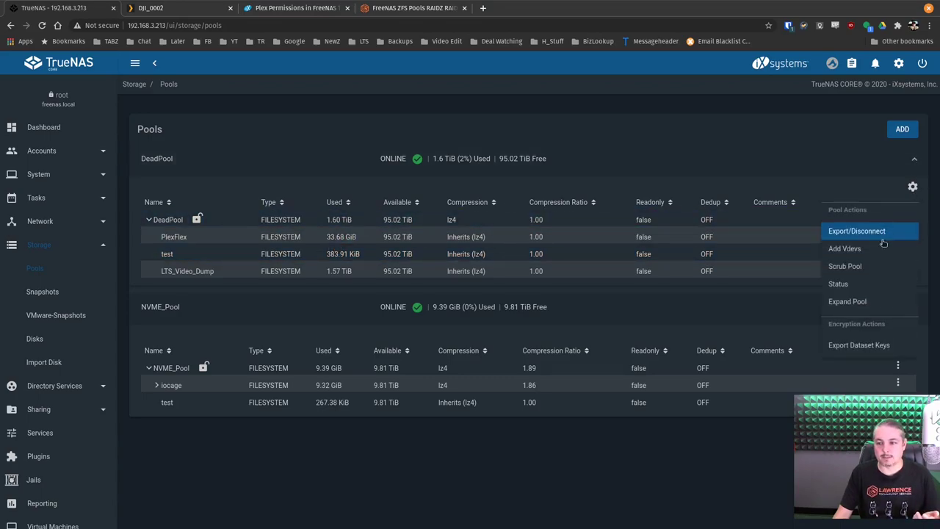
{"action": "left_click", "coordinate": [857, 284]}
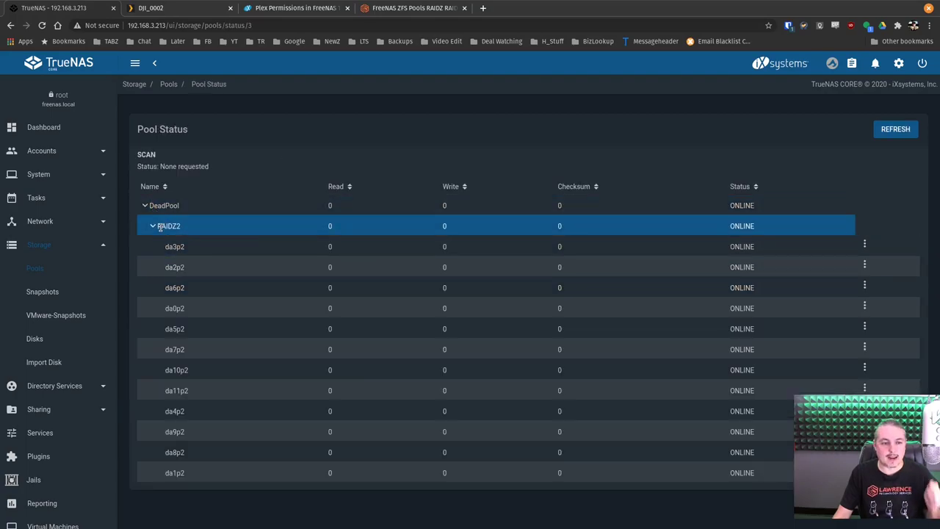
Select disk da6p2 in DeadPool, then switch to the RAIDZ pool design forum post
{"action": "left_click", "coordinate": [297, 295]}
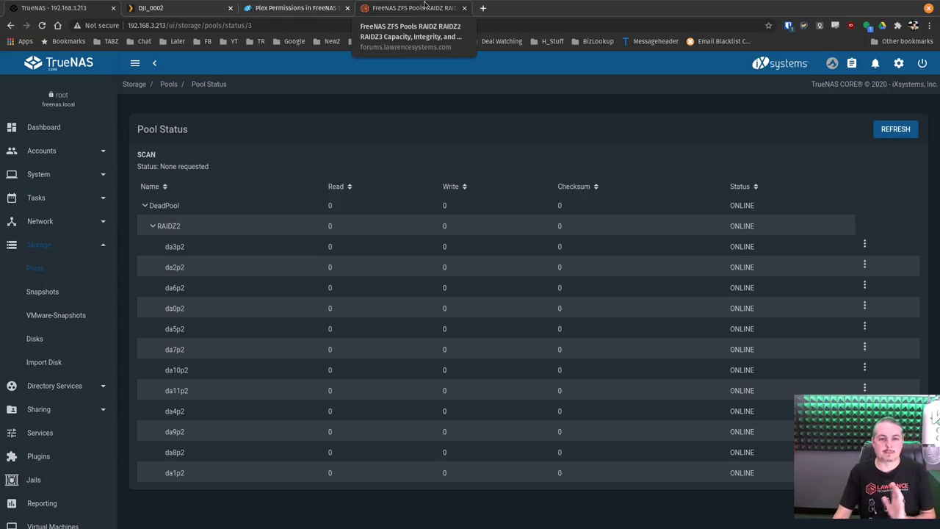
{"action": "left_click", "coordinate": [424, 8]}
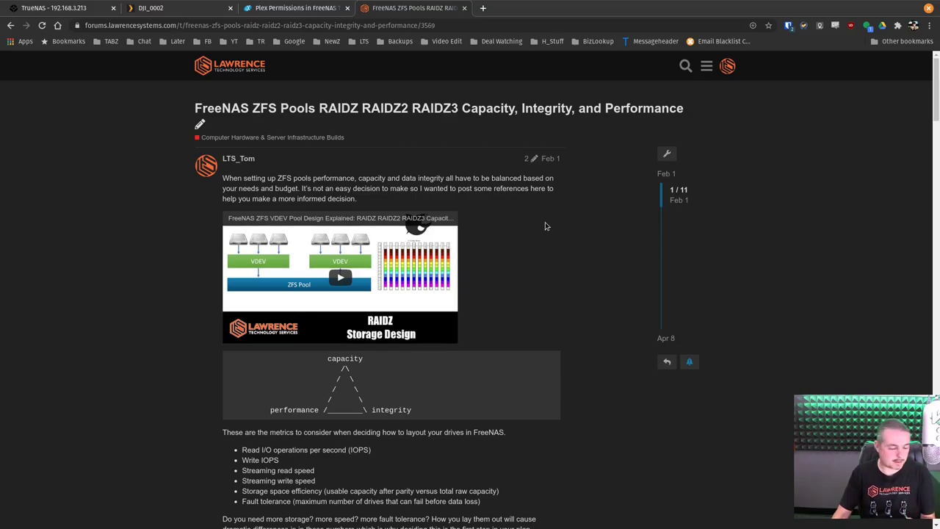
Skim the RAIDZ pool-design forum post, then return to DeadPool's twelve-disk RAIDZ2 status in TrueNAS
{"action": "scroll", "coordinate": [572, 342], "scroll_direction": "down", "scroll_amount": 9}
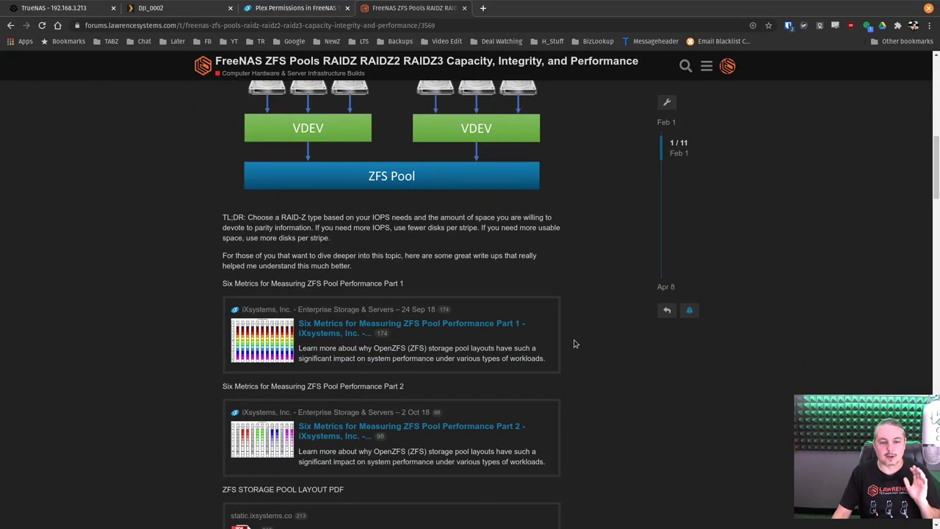
{"action": "scroll", "coordinate": [575, 344], "scroll_direction": "up", "scroll_amount": 9}
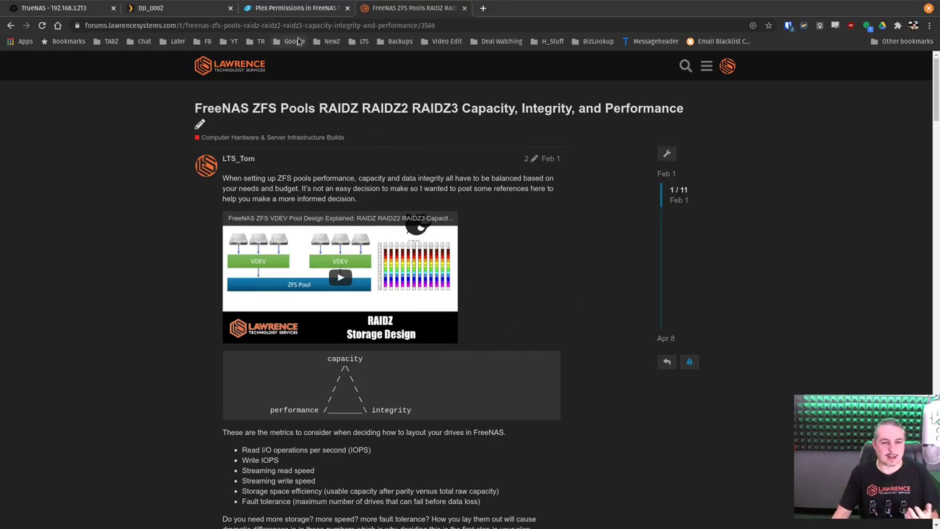
{"action": "left_click", "coordinate": [167, 8]}
{"action": "left_click", "coordinate": [59, 7]}
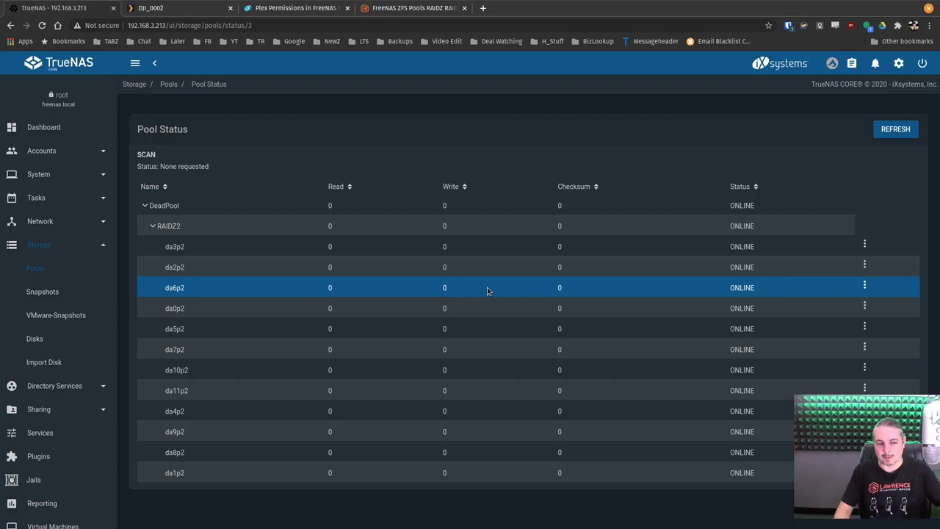
Check NVME_Pool's status of four NVMe drives in RAIDZ1, then select LTS_Video_Dump under Pools
{"action": "left_click", "coordinate": [56, 276]}
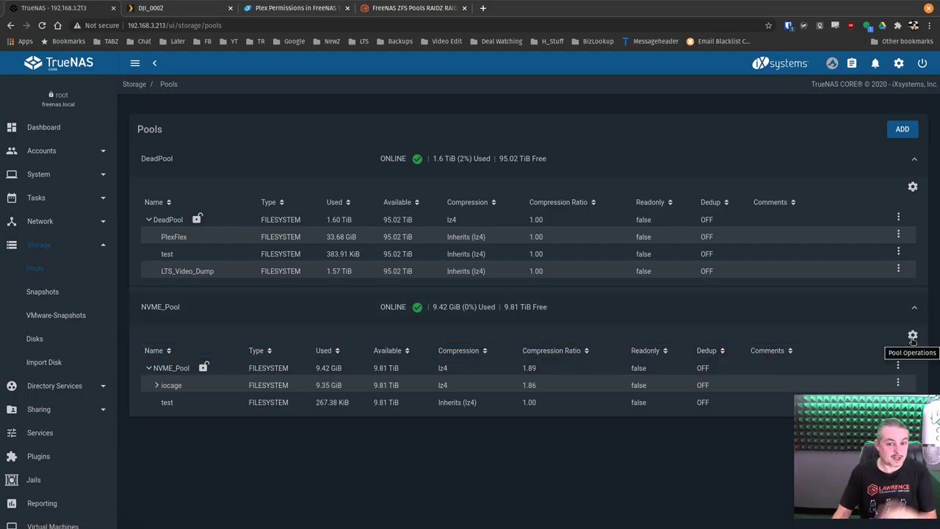
{"action": "left_click", "coordinate": [912, 336]}
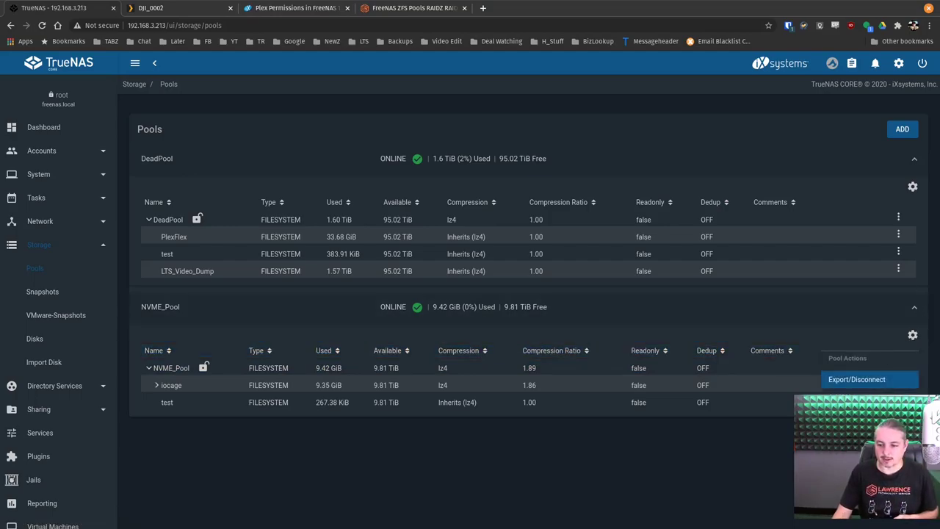
{"action": "left_click", "coordinate": [855, 440]}
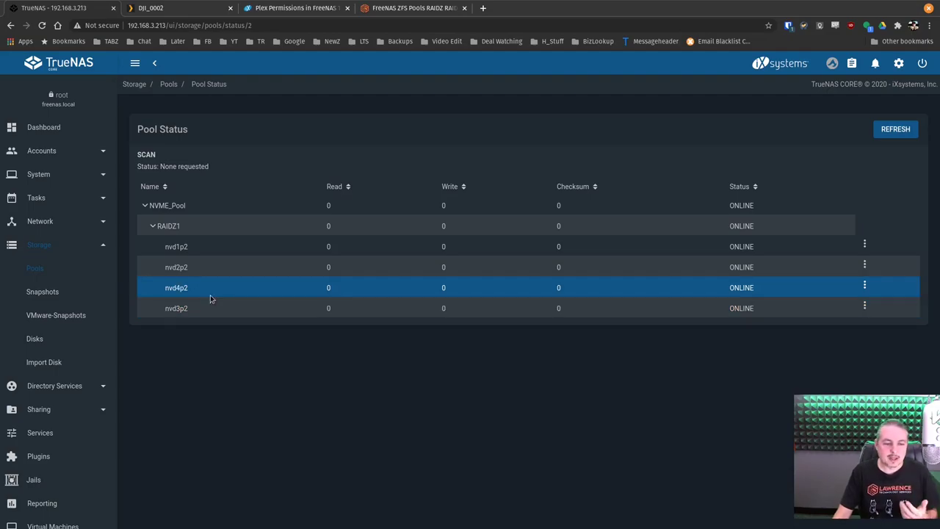
{"action": "left_click", "coordinate": [22, 269]}
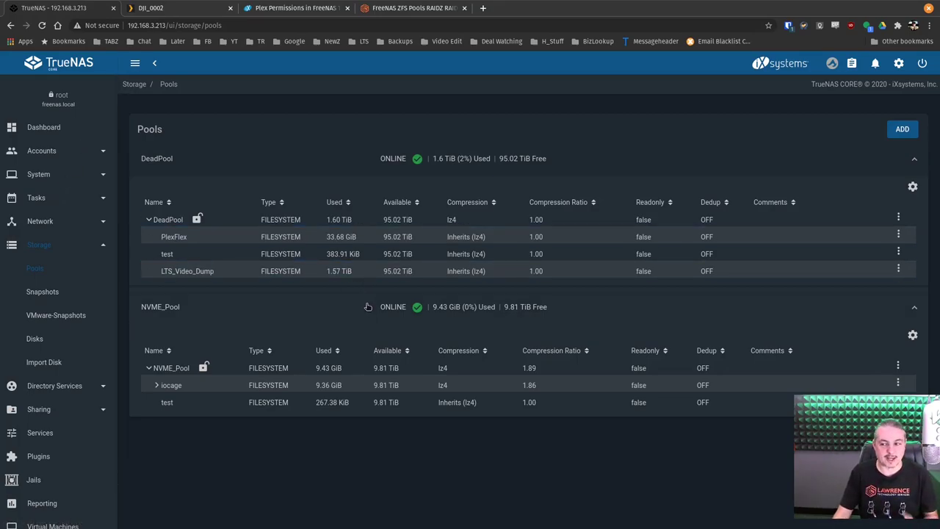
{"action": "left_click", "coordinate": [357, 270]}
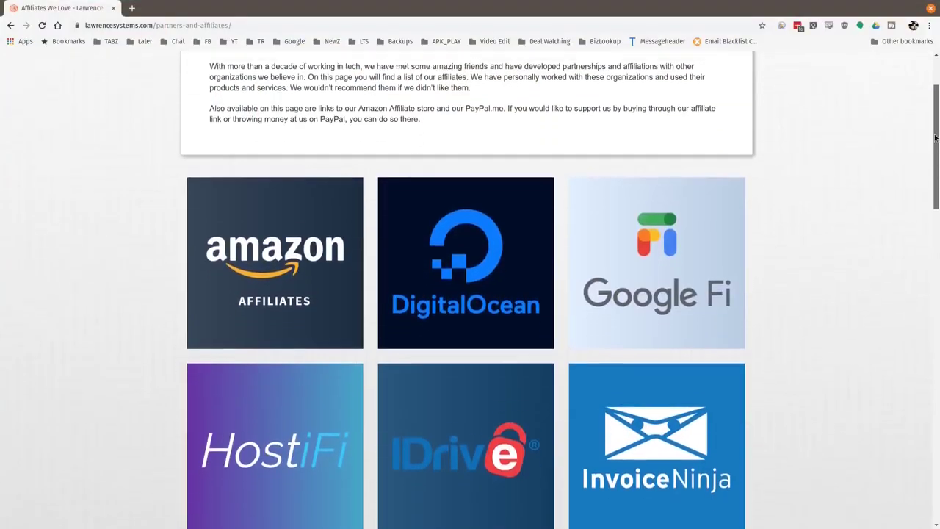
{"action": "left_click_drag", "start_coordinate": [935, 138], "coordinate": [908, 278]}
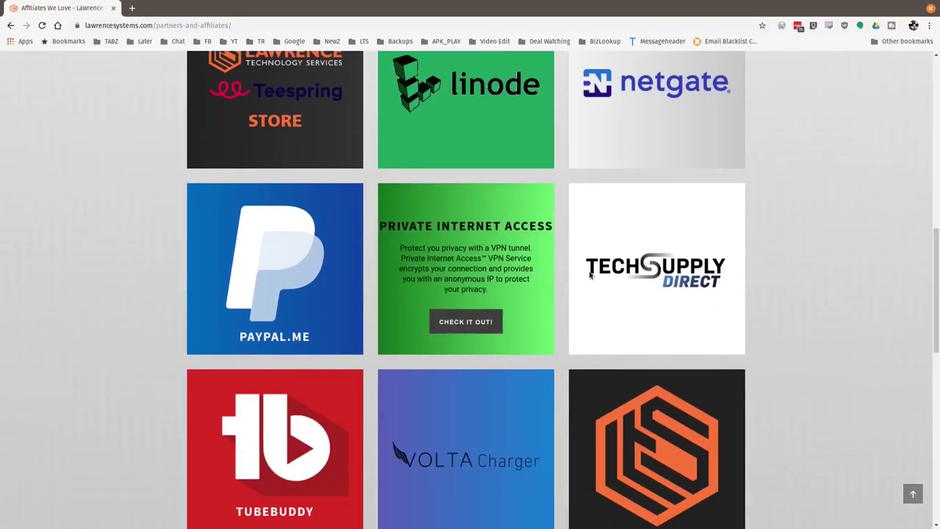